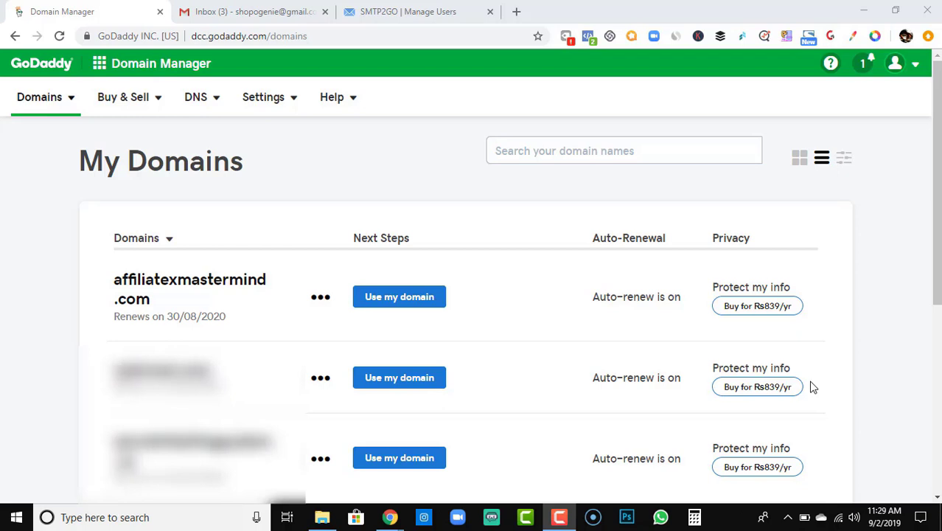
Step: Go to My Products from the account menu to list the account's domains
{"action": "scroll", "coordinate": [238, 293], "scroll_direction": "down", "scroll_amount": 1}
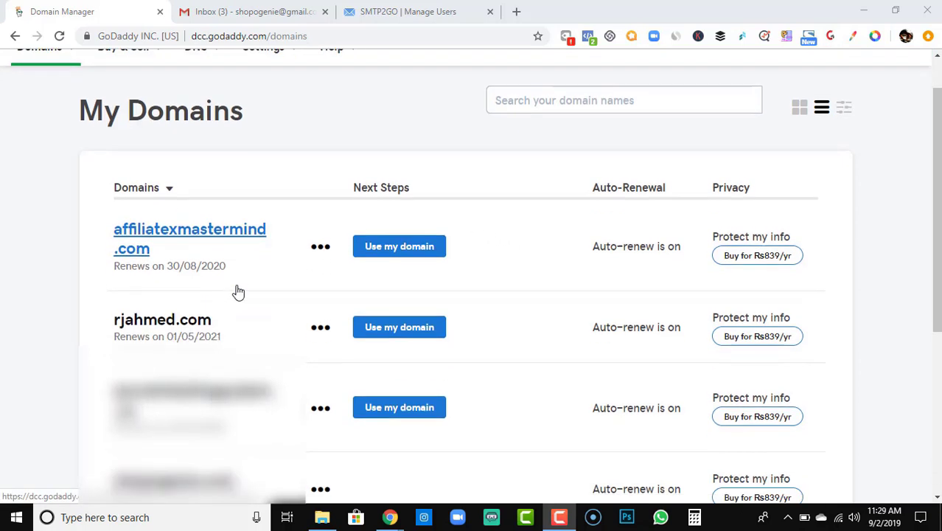
{"action": "scroll", "coordinate": [238, 292], "scroll_direction": "up", "scroll_amount": 1}
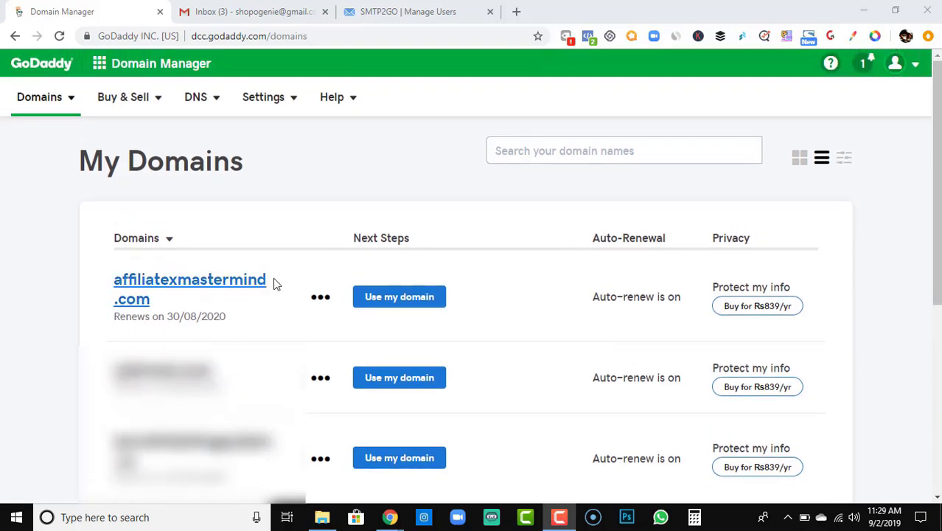
{"action": "left_click", "coordinate": [916, 66]}
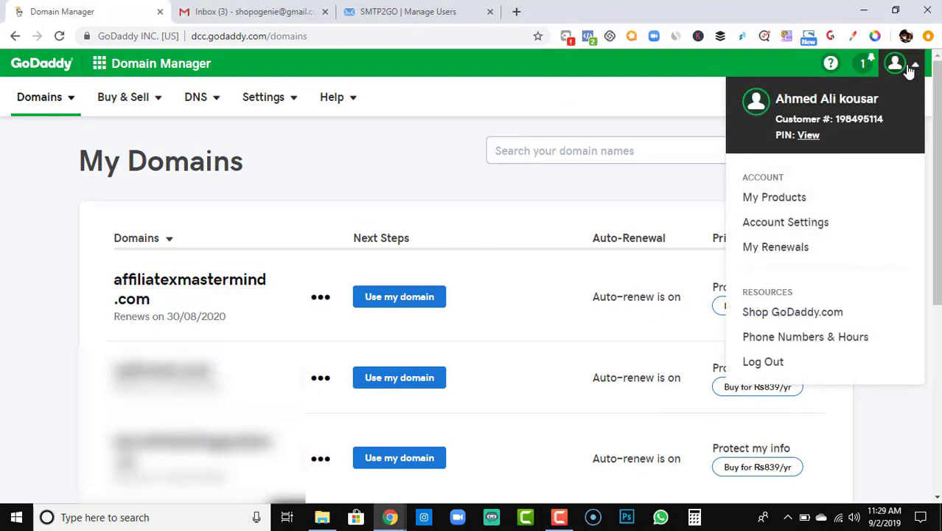
{"action": "left_click", "coordinate": [799, 197]}
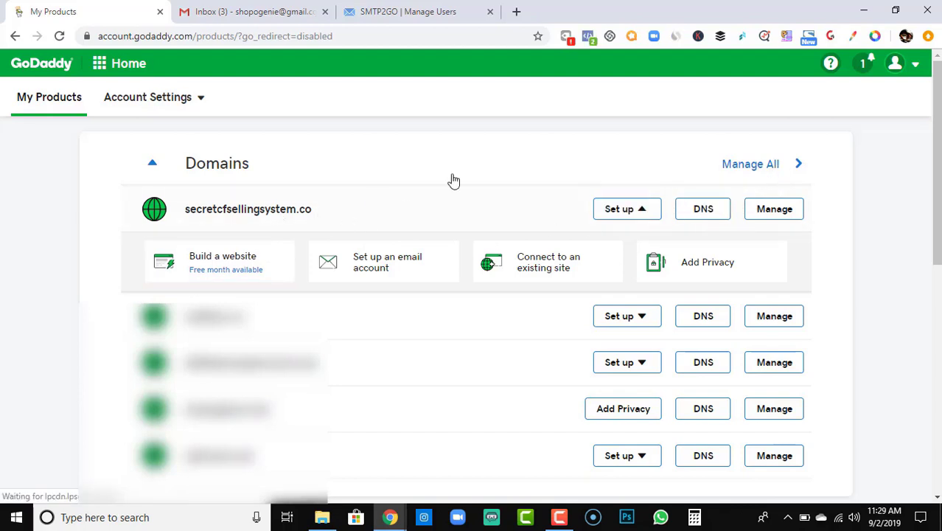
Step: Open Manage All under Workspace Email to reach the Workspace Control Center
{"action": "scroll", "coordinate": [501, 179], "scroll_direction": "down", "scroll_amount": 5}
{"action": "scroll", "coordinate": [501, 179], "scroll_direction": "down", "scroll_amount": 2}
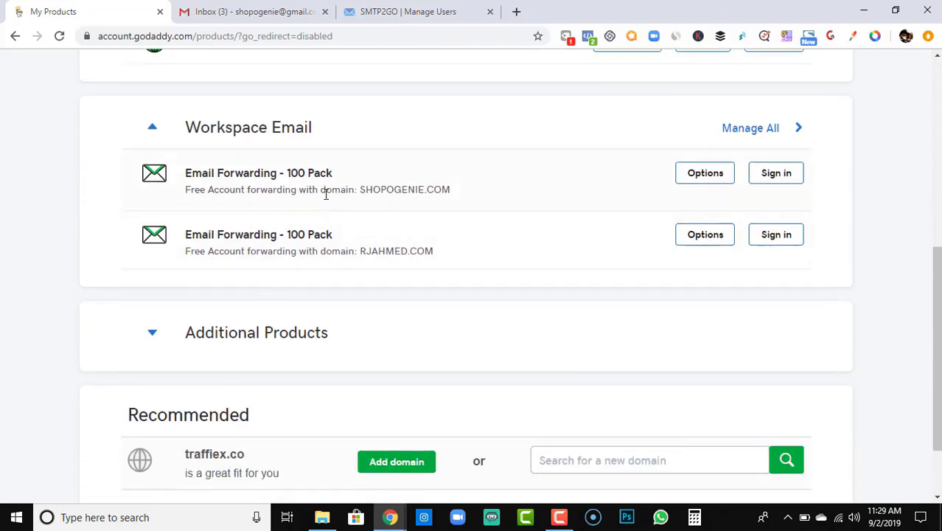
{"action": "left_click", "coordinate": [762, 130]}
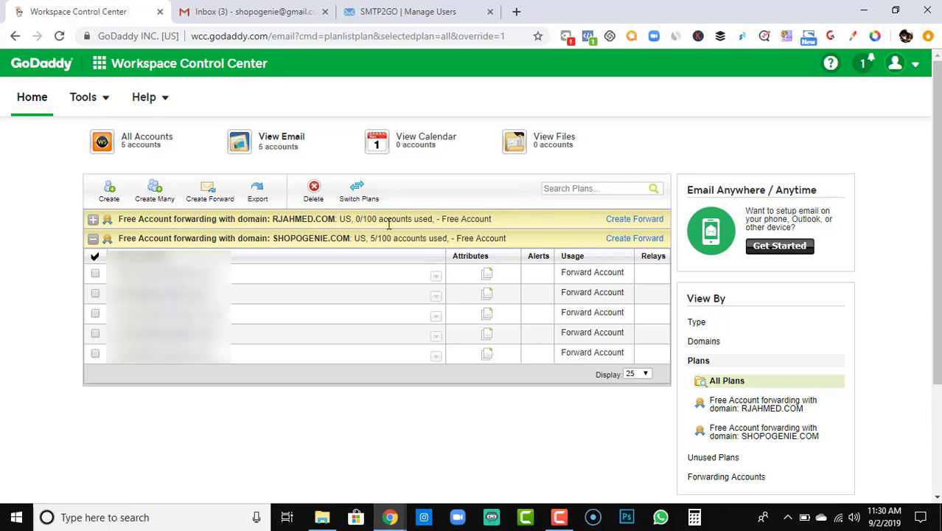
Step: Switch View By to Unused Plans, then Forwarding Accounts, showing all plans' forwarding accounts
{"action": "scroll", "coordinate": [480, 240], "scroll_direction": "down", "scroll_amount": 2}
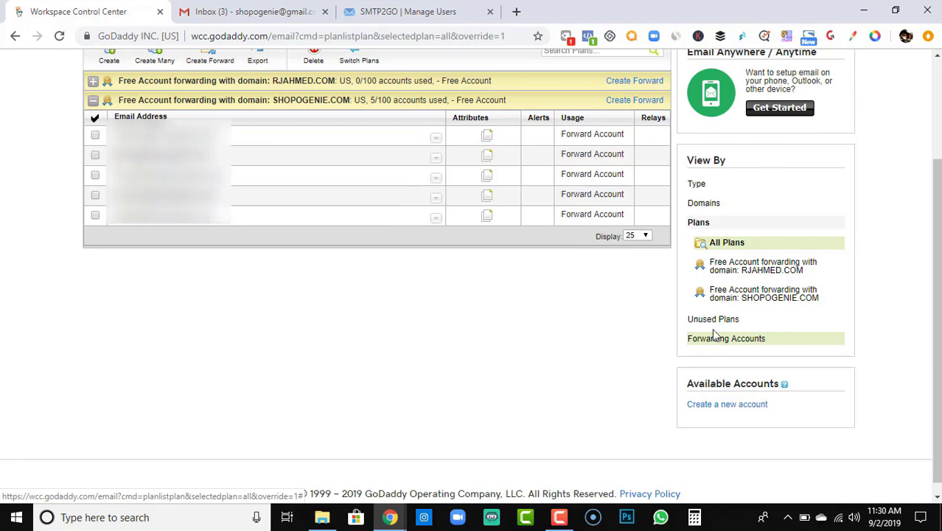
{"action": "left_click", "coordinate": [712, 335]}
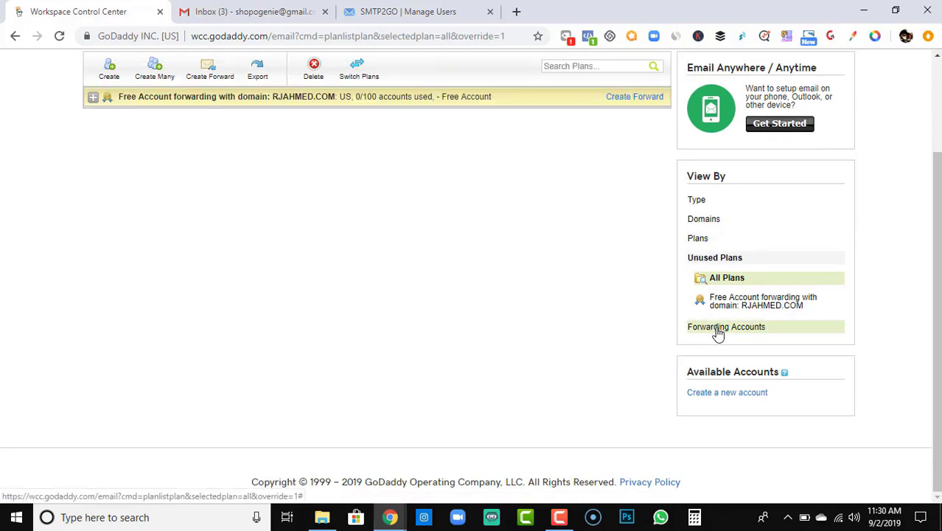
{"action": "scroll", "coordinate": [717, 333], "scroll_direction": "up", "scroll_amount": 1}
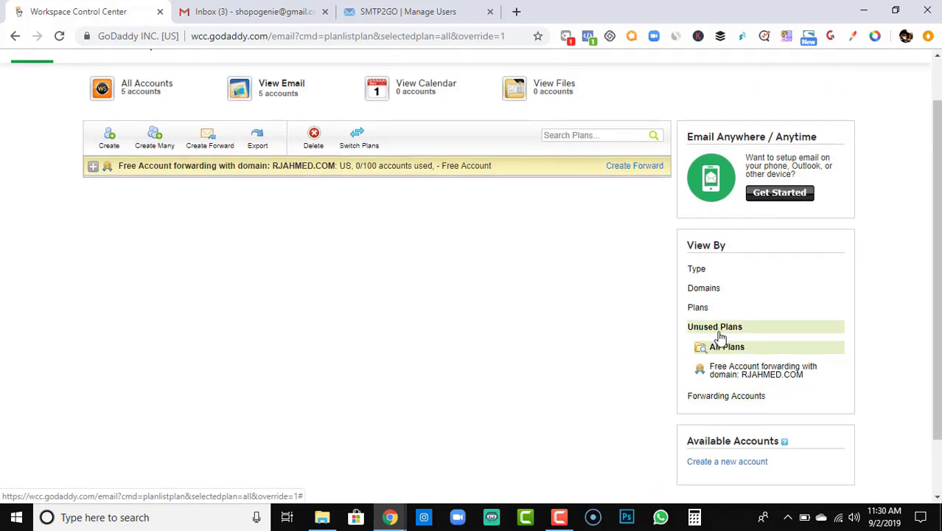
{"action": "scroll", "coordinate": [720, 336], "scroll_direction": "down", "scroll_amount": 1}
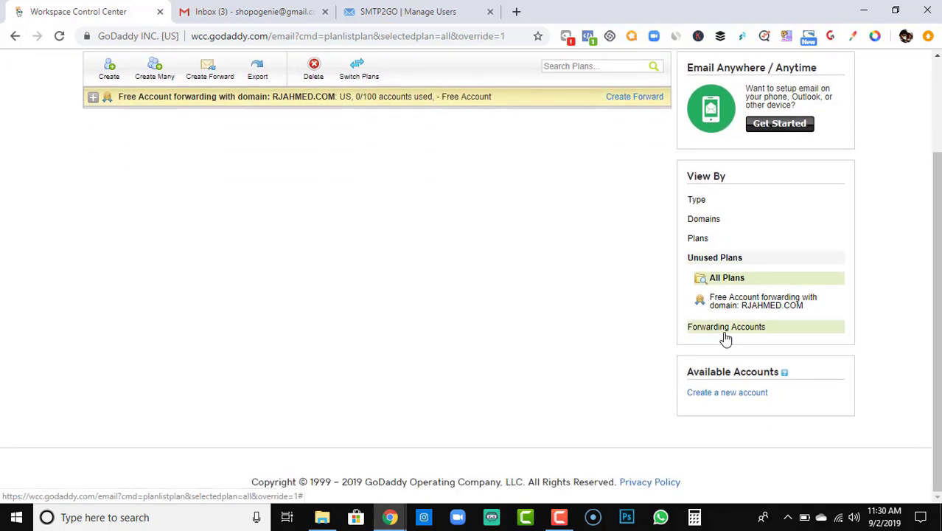
{"action": "left_click", "coordinate": [724, 331]}
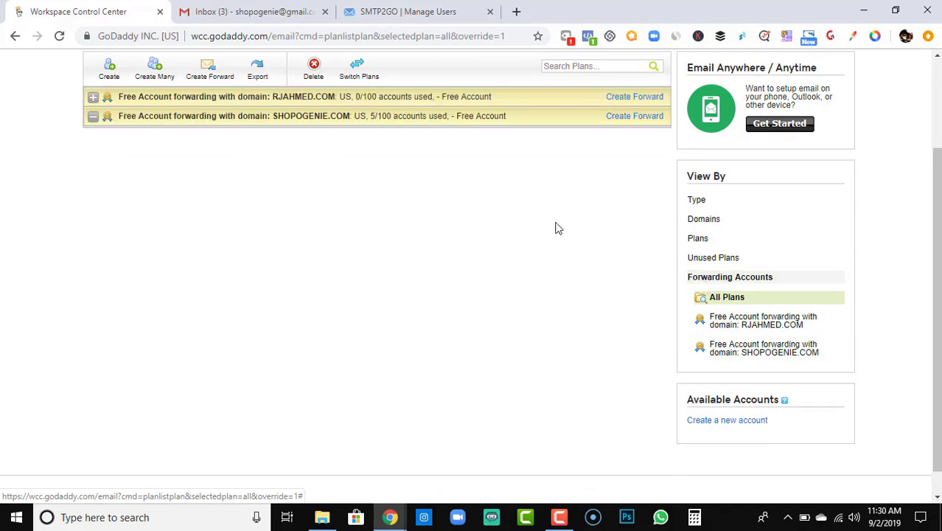
{"action": "left_click", "coordinate": [436, 232]}
{"action": "scroll", "coordinate": [420, 241], "scroll_direction": "up", "scroll_amount": 2}
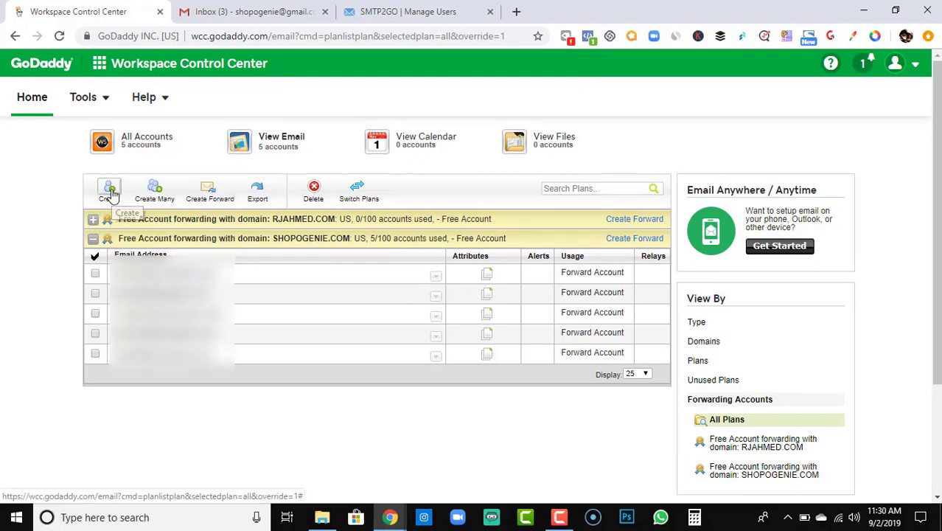
Step: Start a new forward for the support address on the affiliatexmastermind.com domain
{"action": "left_click", "coordinate": [110, 190]}
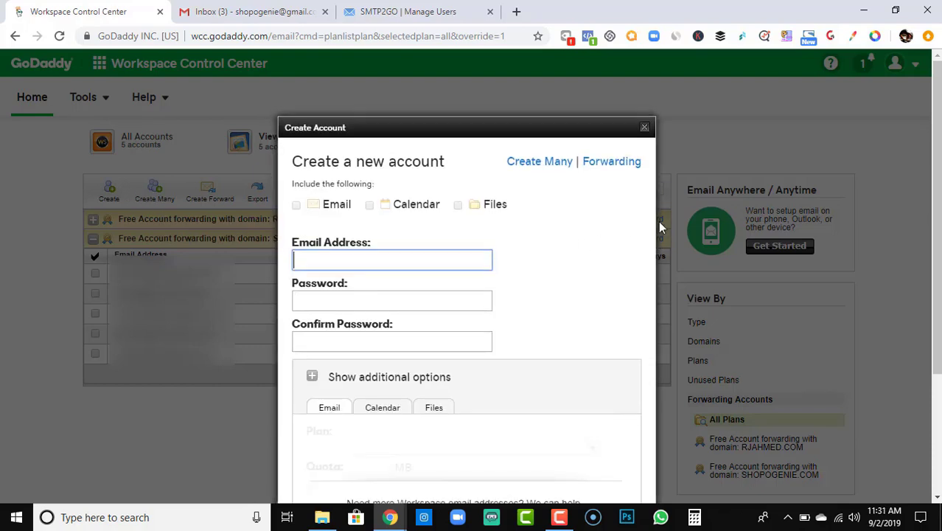
{"action": "left_click", "coordinate": [644, 131]}
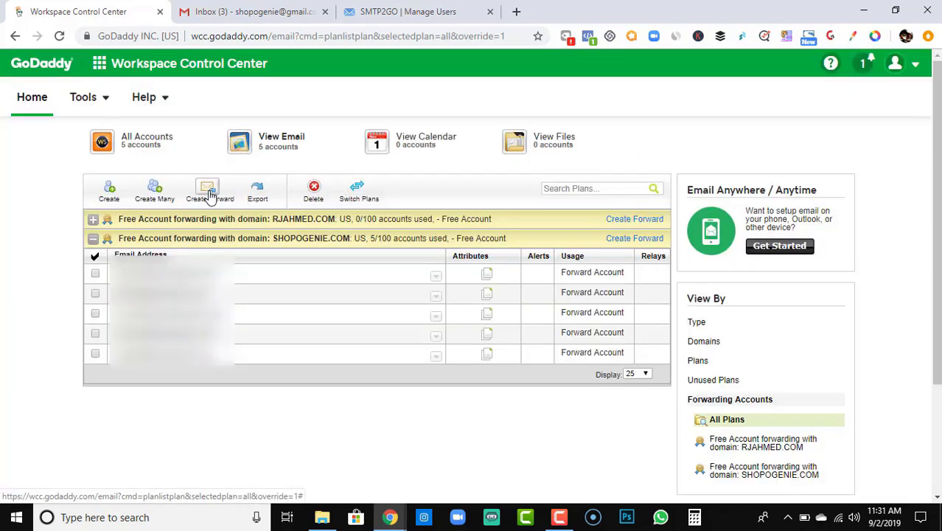
{"action": "left_click", "coordinate": [210, 193]}
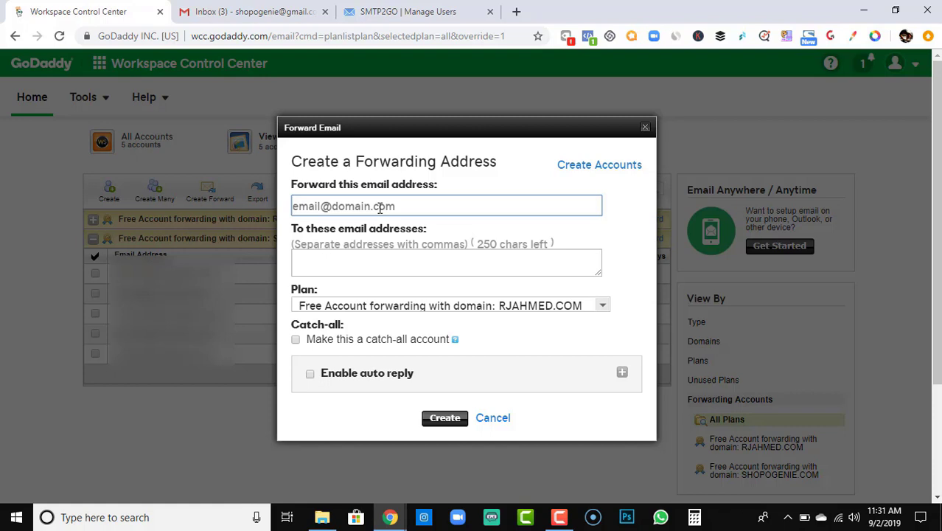
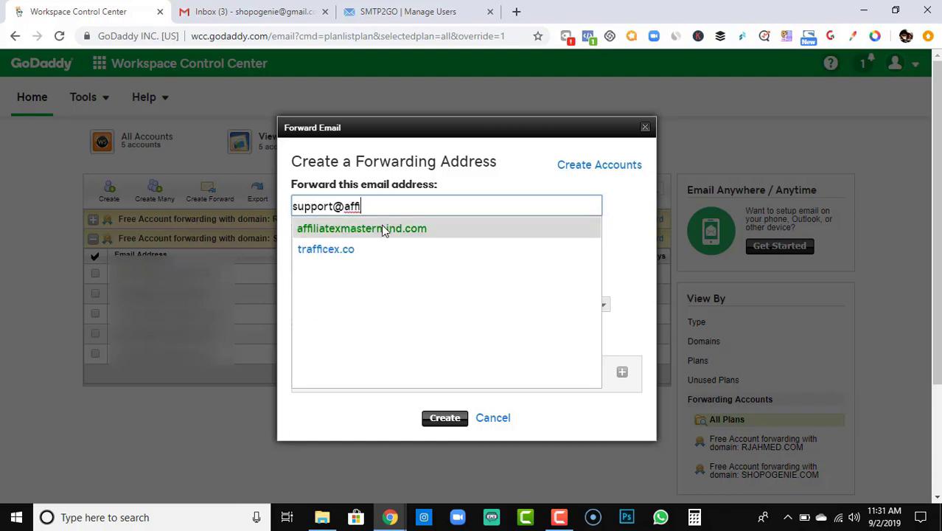
{"action": "left_click", "coordinate": [381, 229]}
Step: Set the recipient to the Gmail address and create the forward
{"action": "left_click", "coordinate": [396, 255]}
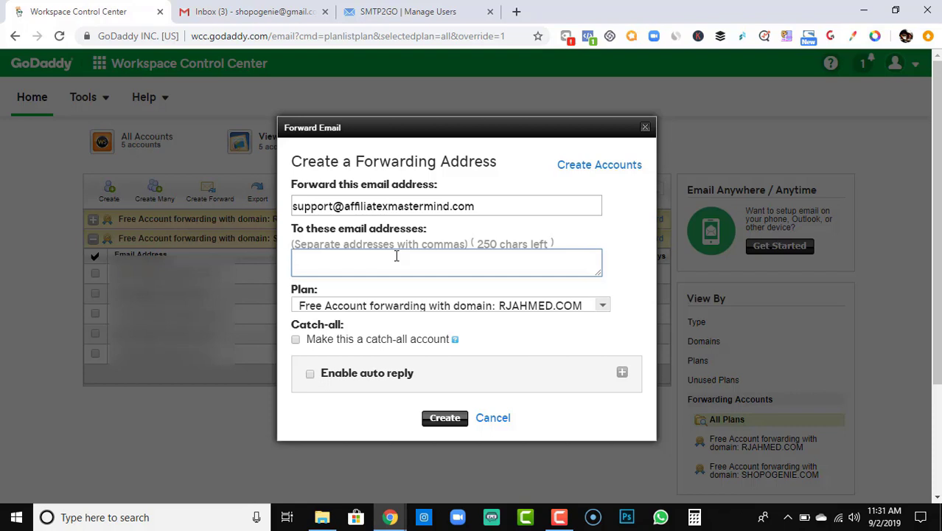
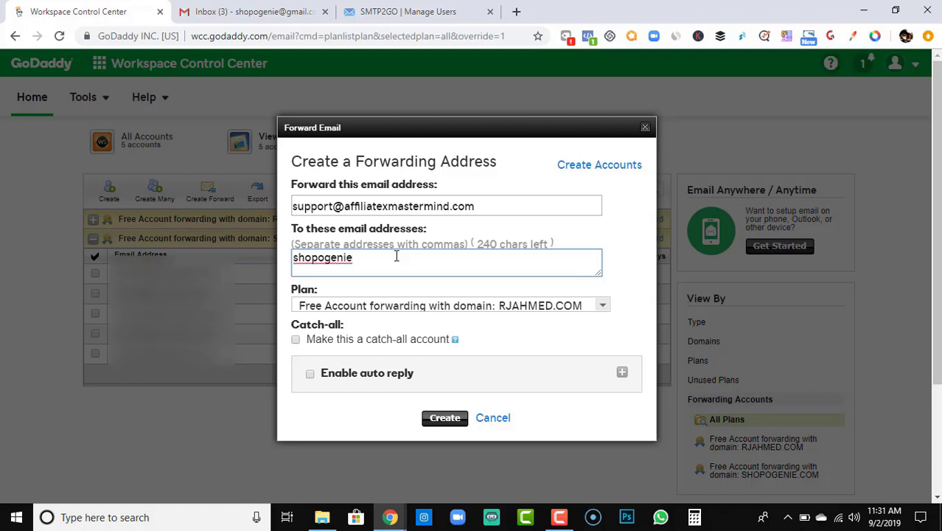
{"action": "scroll", "coordinate": [406, 325], "scroll_direction": "down", "scroll_amount": 1}
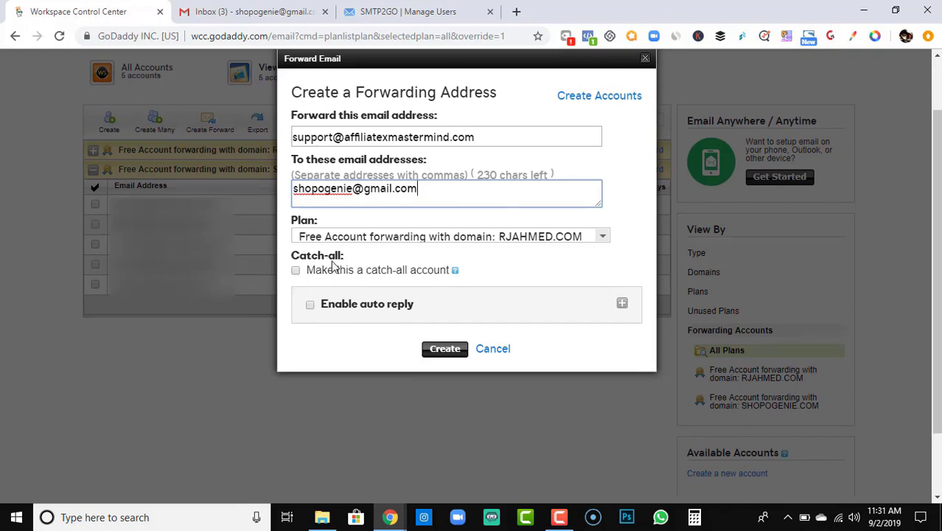
{"action": "left_click", "coordinate": [435, 351]}
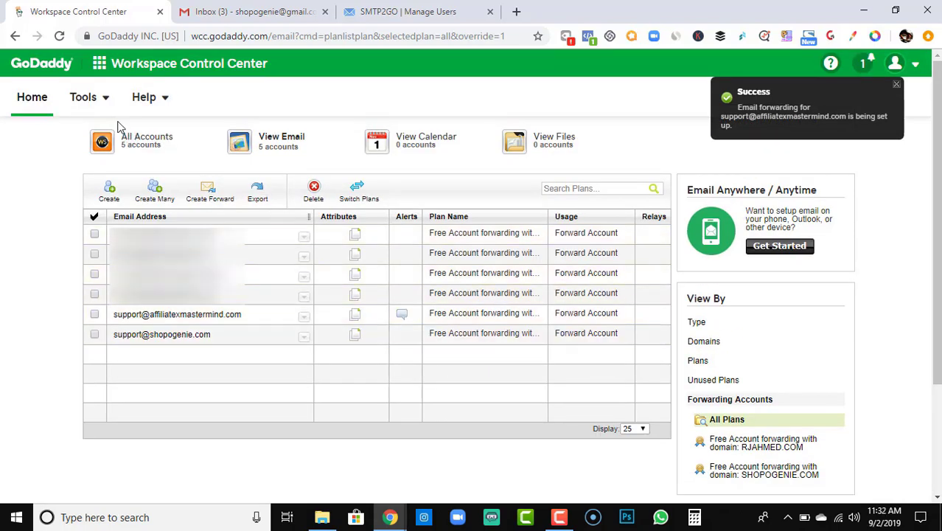
{"action": "left_click", "coordinate": [110, 111]}
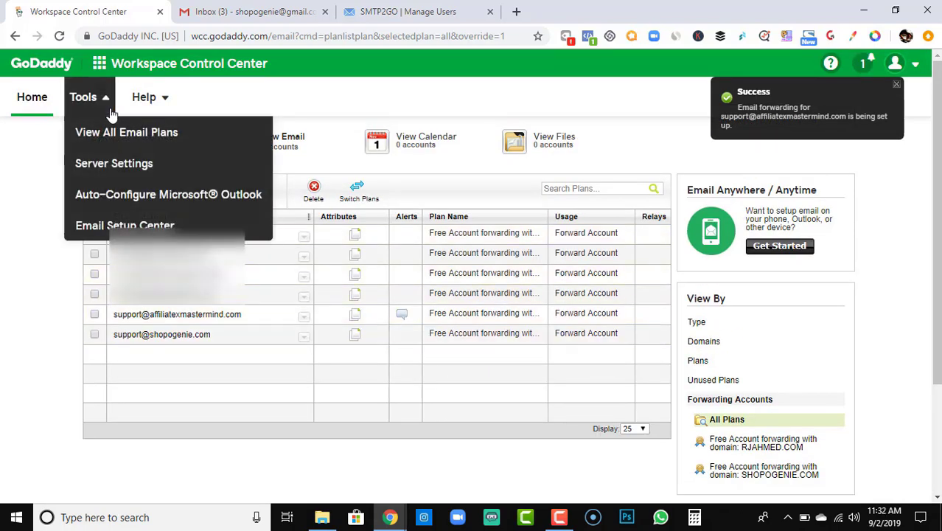
{"action": "left_click", "coordinate": [124, 164]}
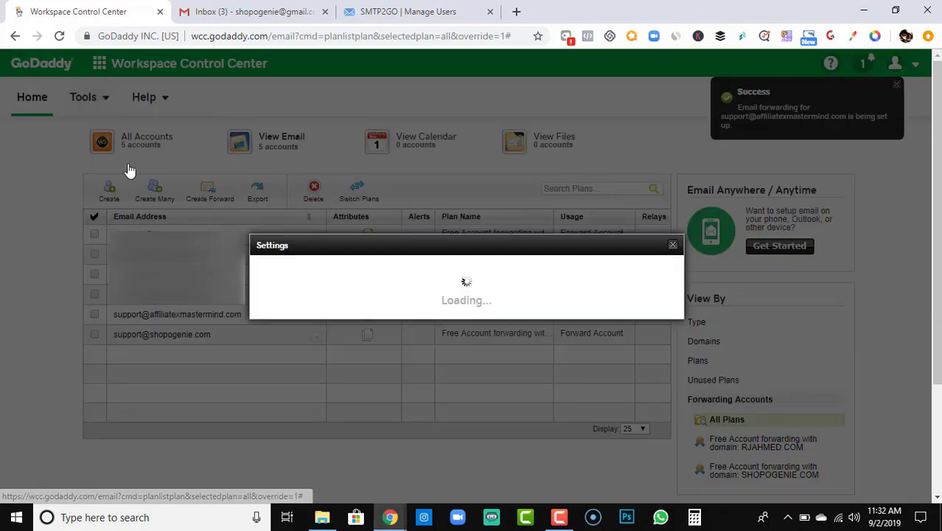
{"action": "scroll", "coordinate": [361, 251], "scroll_direction": "down", "scroll_amount": 1}
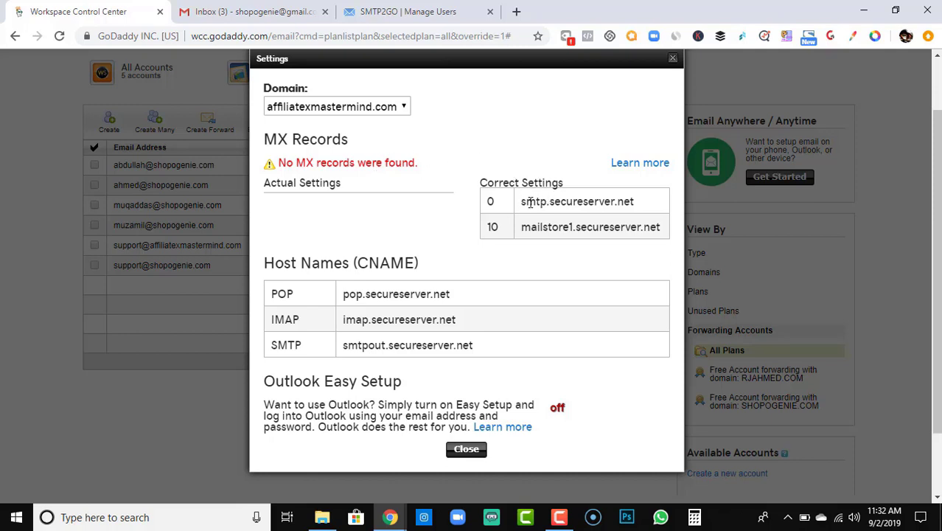
{"action": "left_click", "coordinate": [672, 59]}
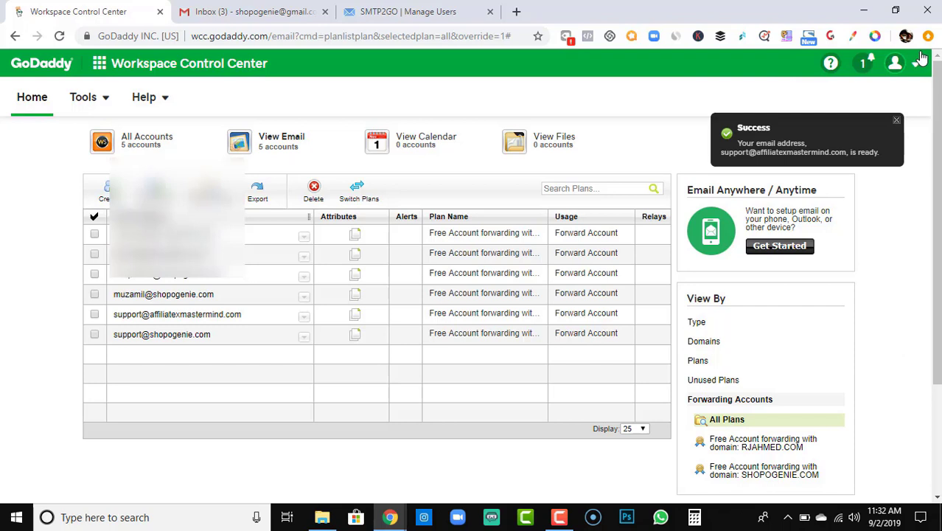
Step: Return to My Products and open DNS management for affiliatexmastermind.com
{"action": "left_click", "coordinate": [916, 64]}
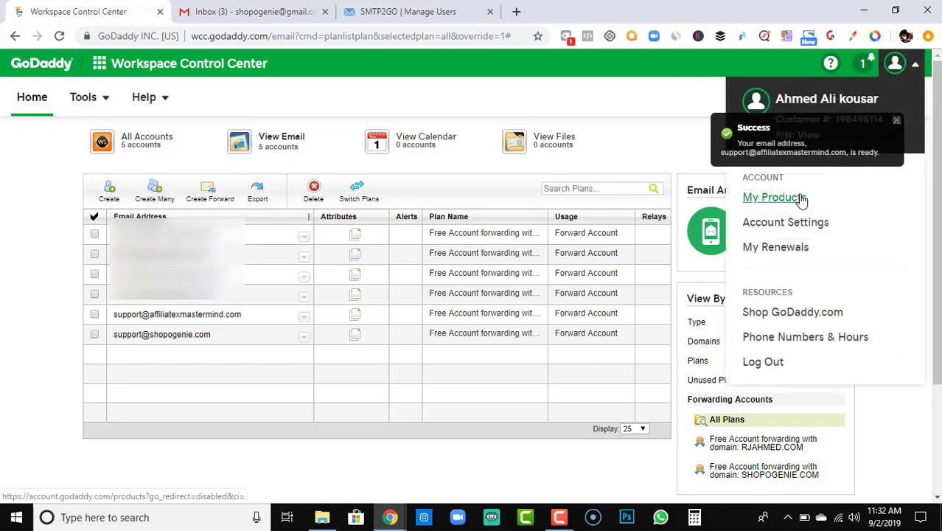
{"action": "left_click", "coordinate": [802, 199]}
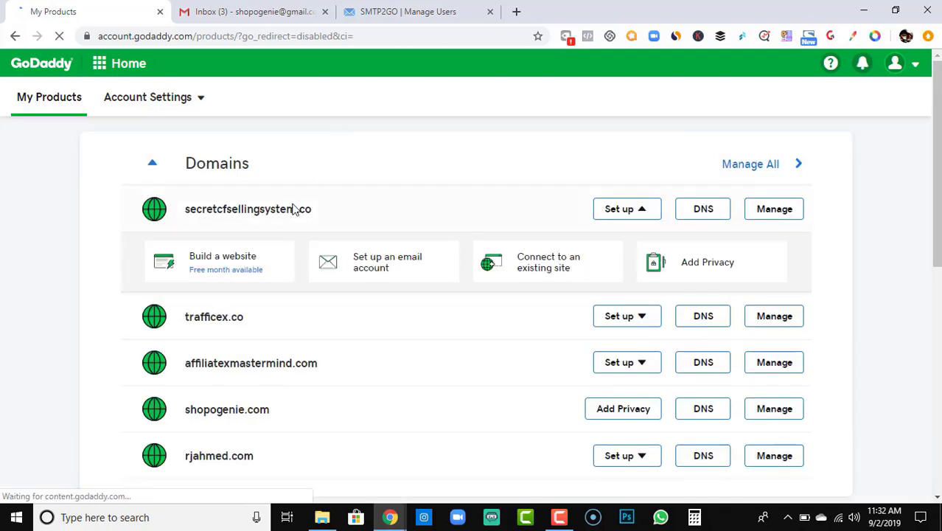
{"action": "scroll", "coordinate": [291, 221], "scroll_direction": "down", "scroll_amount": 1}
{"action": "scroll", "coordinate": [291, 222], "scroll_direction": "down", "scroll_amount": 3}
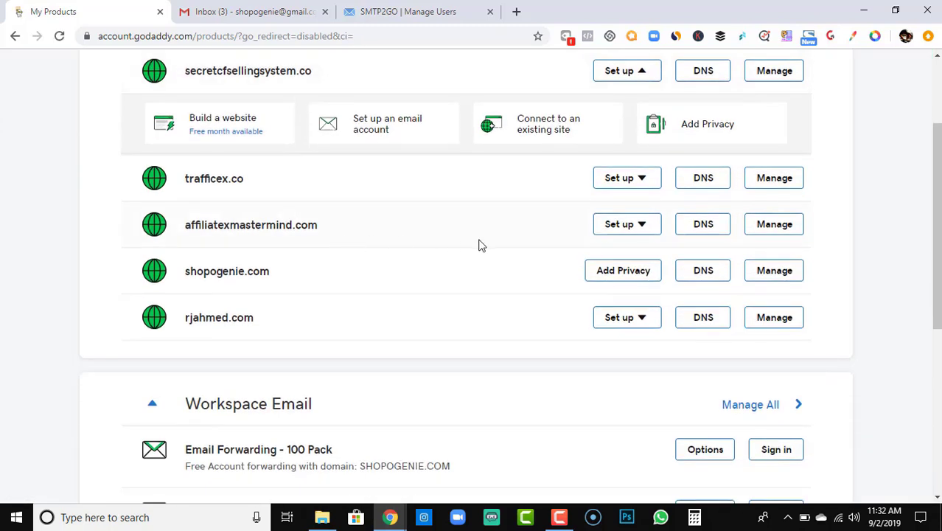
{"action": "left_click", "coordinate": [704, 229]}
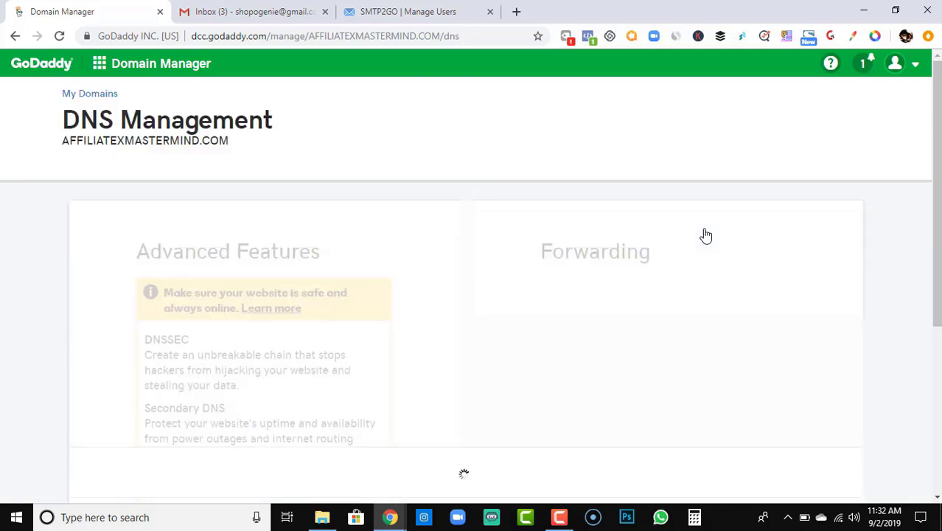
Step: Add a new DNS record and set its type to MX
{"action": "scroll", "coordinate": [732, 215], "scroll_direction": "down", "scroll_amount": 5}
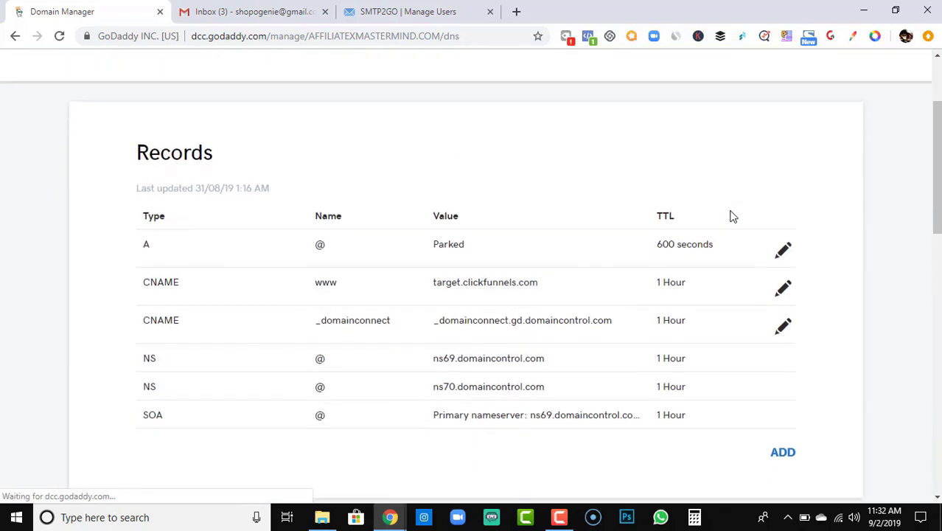
{"action": "scroll", "coordinate": [676, 220], "scroll_direction": "up", "scroll_amount": 2}
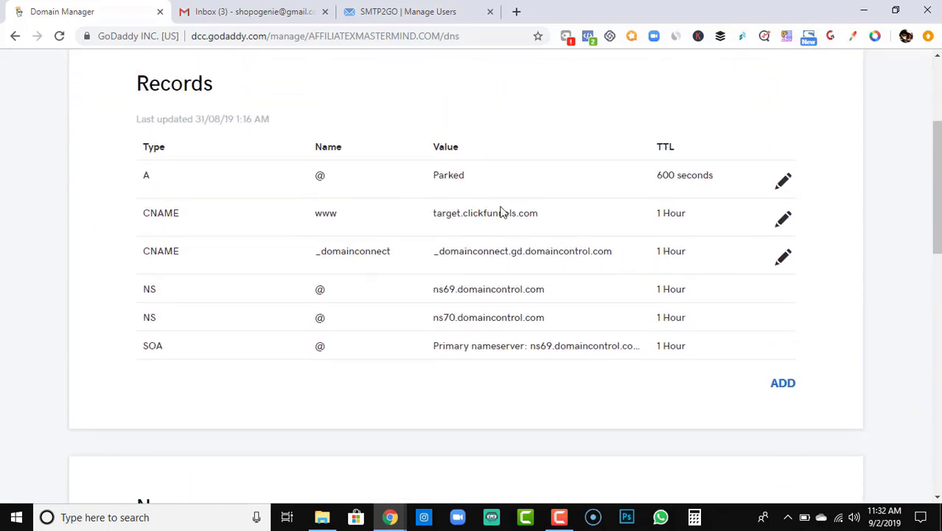
{"action": "left_click", "coordinate": [782, 384]}
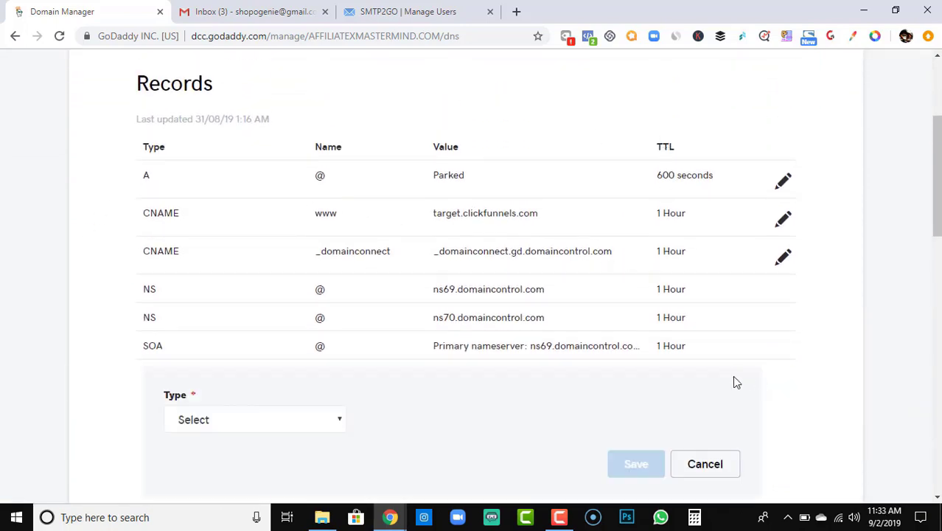
{"action": "scroll", "coordinate": [475, 387], "scroll_direction": "down", "scroll_amount": 1}
{"action": "left_click", "coordinate": [299, 355]}
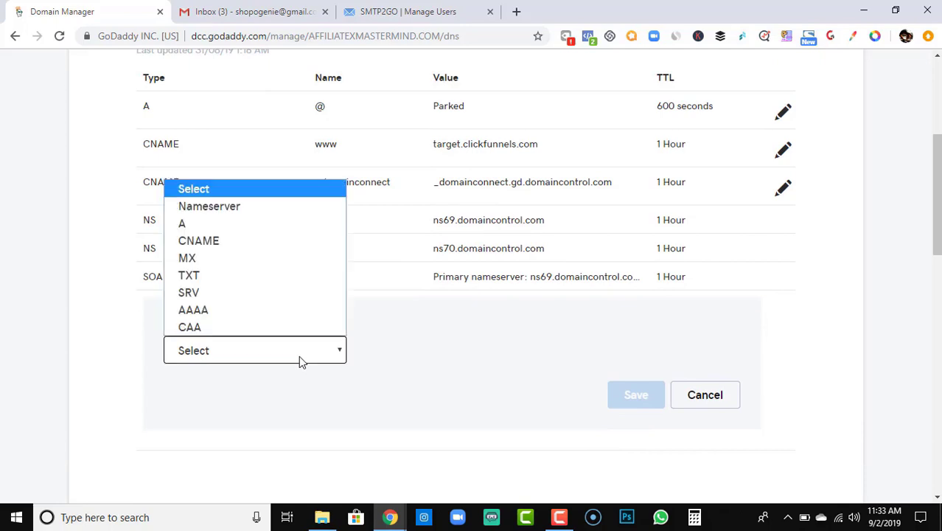
{"action": "left_click", "coordinate": [225, 258]}
Step: Set host @, points to smtp.secureserver.net, priority 0, and save the record
{"action": "scroll", "coordinate": [259, 272], "scroll_direction": "down", "scroll_amount": 1}
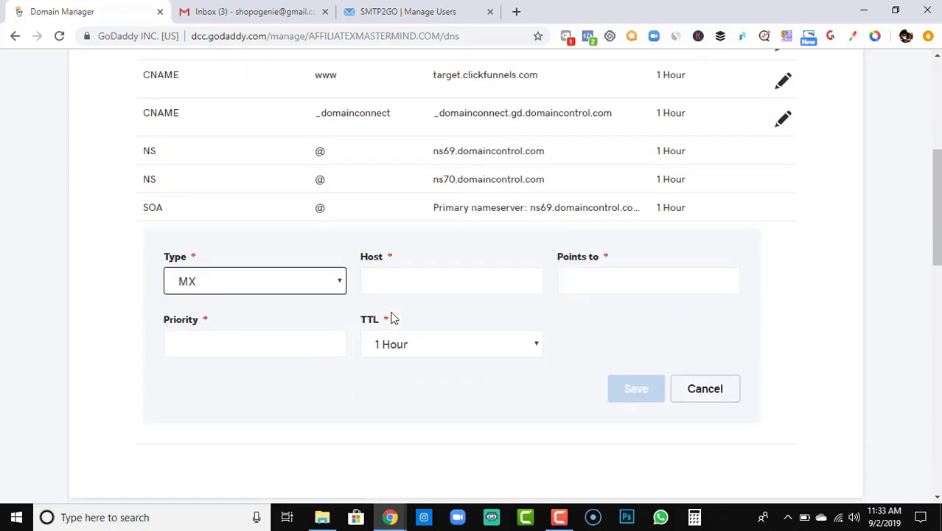
{"action": "left_click", "coordinate": [407, 291]}
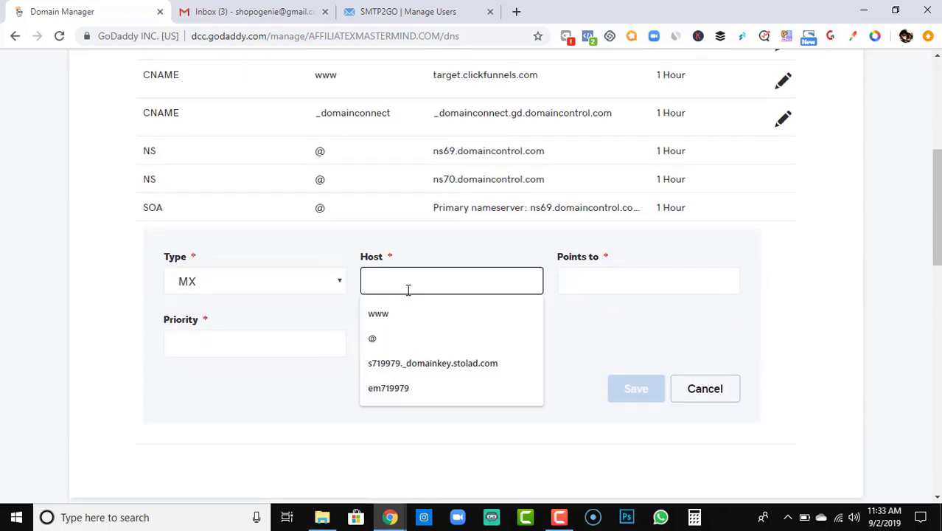
{"action": "type", "text": "@"}
{"action": "key", "text": "Tab"}
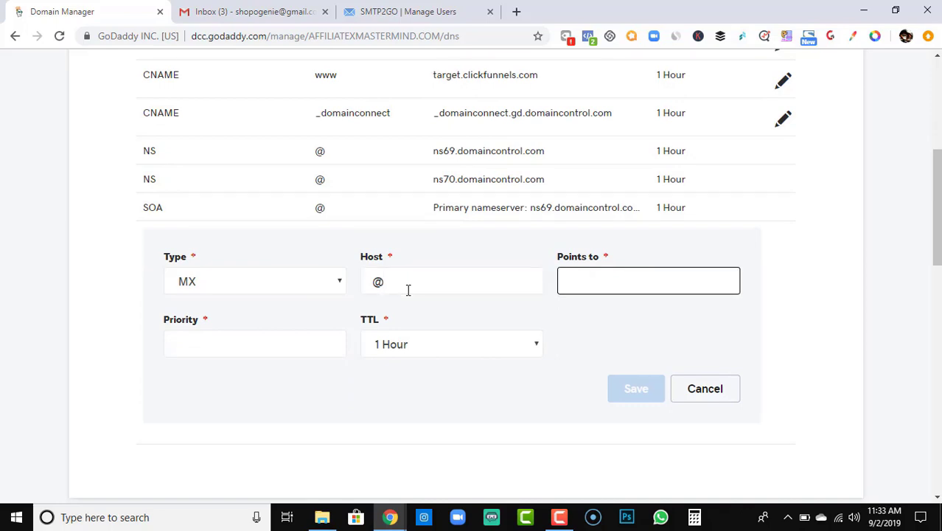
{"action": "type", "text": "smtp.secureserver.net"}
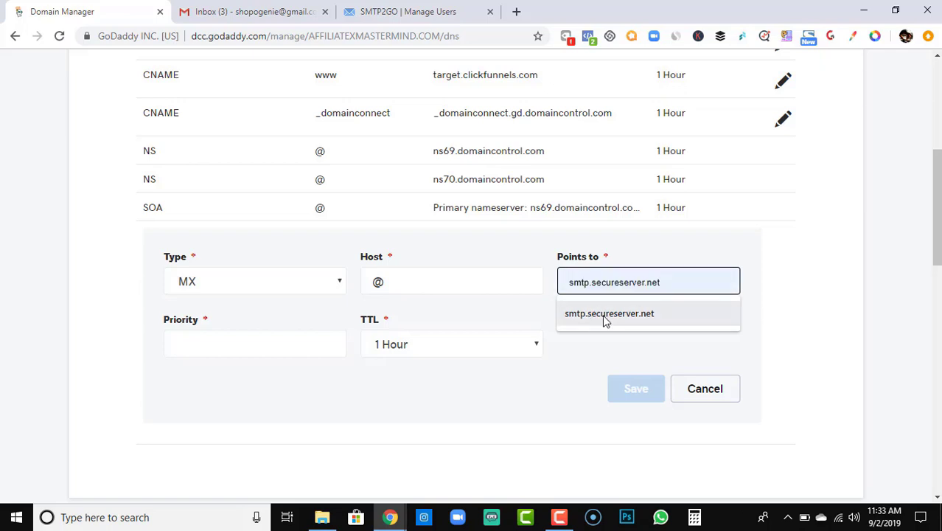
{"action": "left_click", "coordinate": [605, 314]}
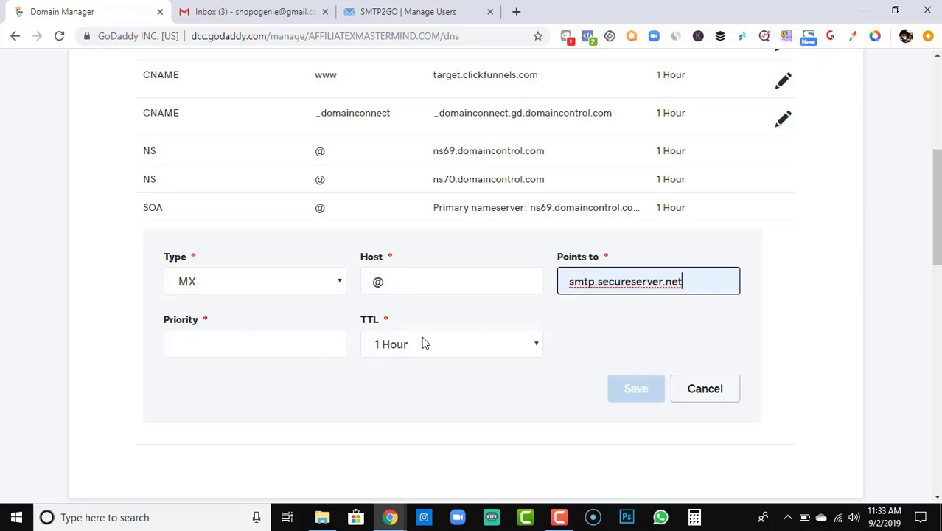
{"action": "left_click", "coordinate": [215, 337]}
{"action": "type", "text": "0"}
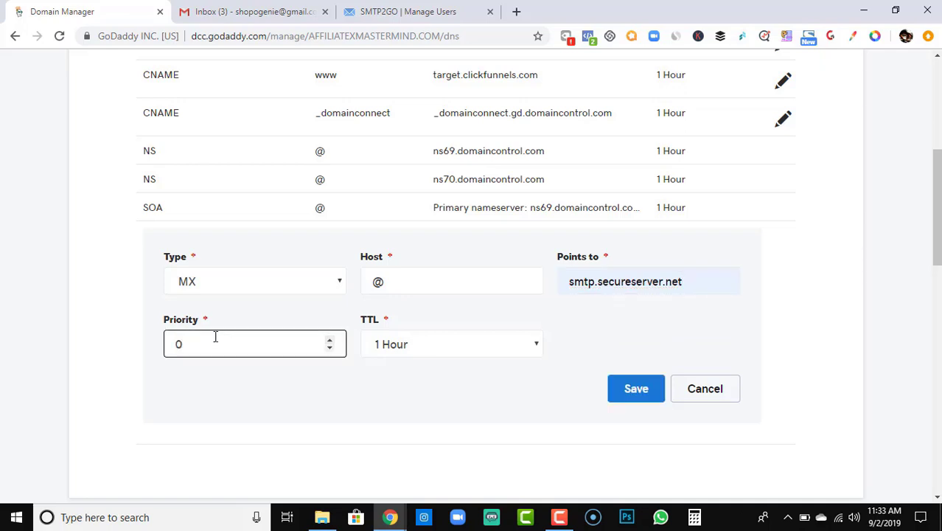
{"action": "left_click", "coordinate": [638, 392]}
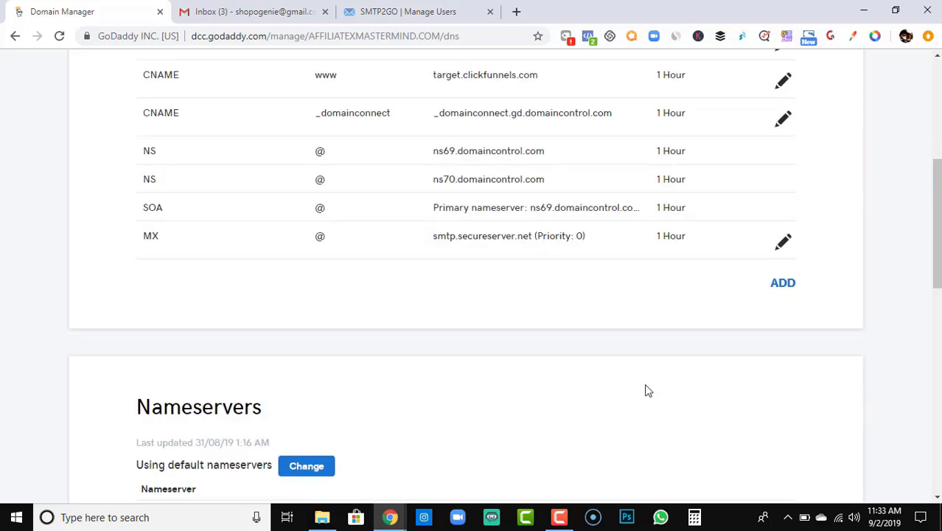
Step: Add a second MX record: host @, mailstore.secureserver.net, priority 10, then save
{"action": "left_click", "coordinate": [786, 287]}
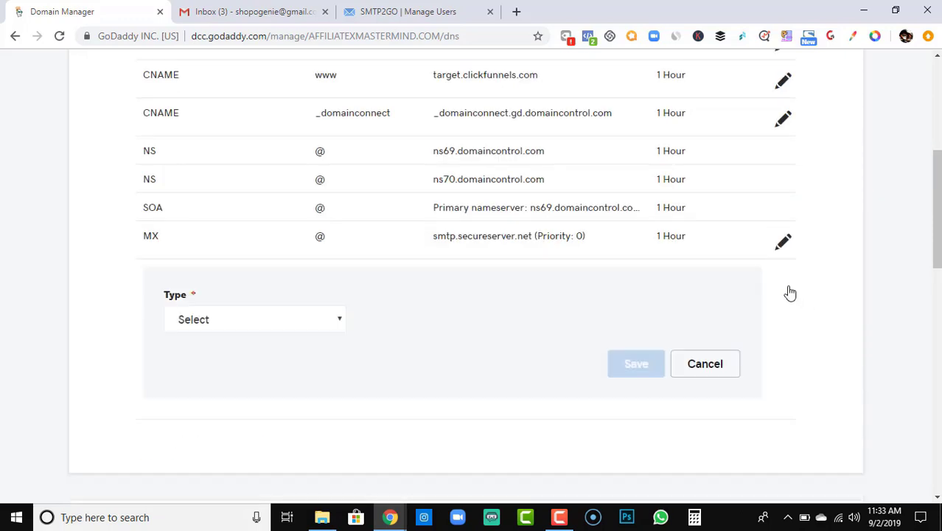
{"action": "left_click", "coordinate": [301, 324]}
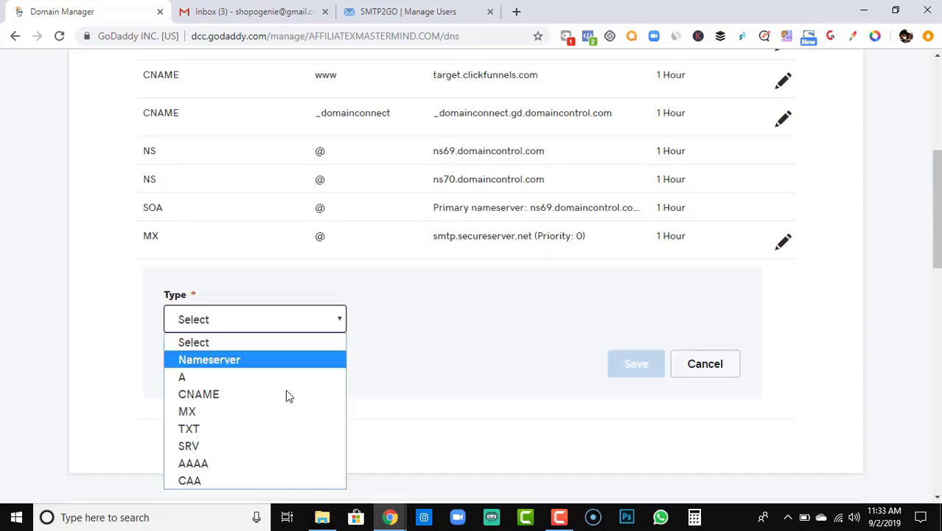
{"action": "left_click", "coordinate": [274, 413]}
{"action": "left_click", "coordinate": [431, 322]}
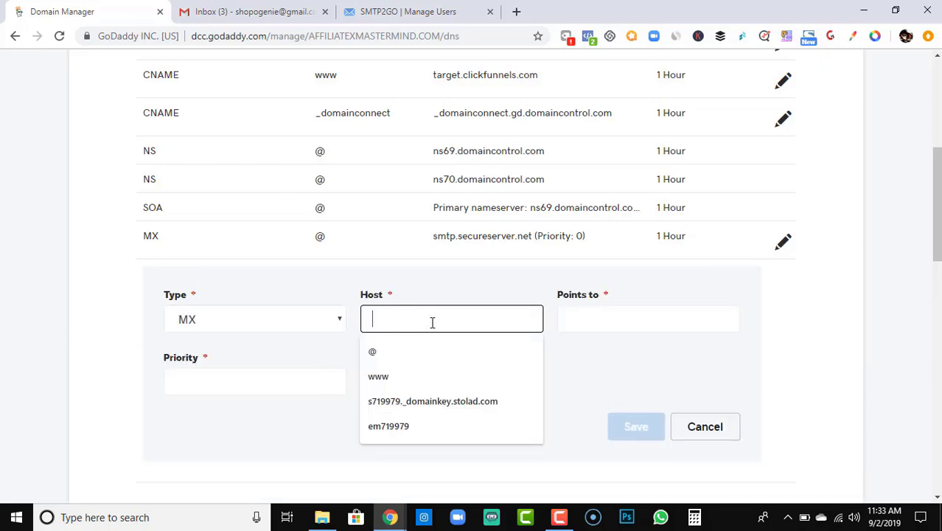
{"action": "type", "text": "@"}
{"action": "key", "text": "Tab"}
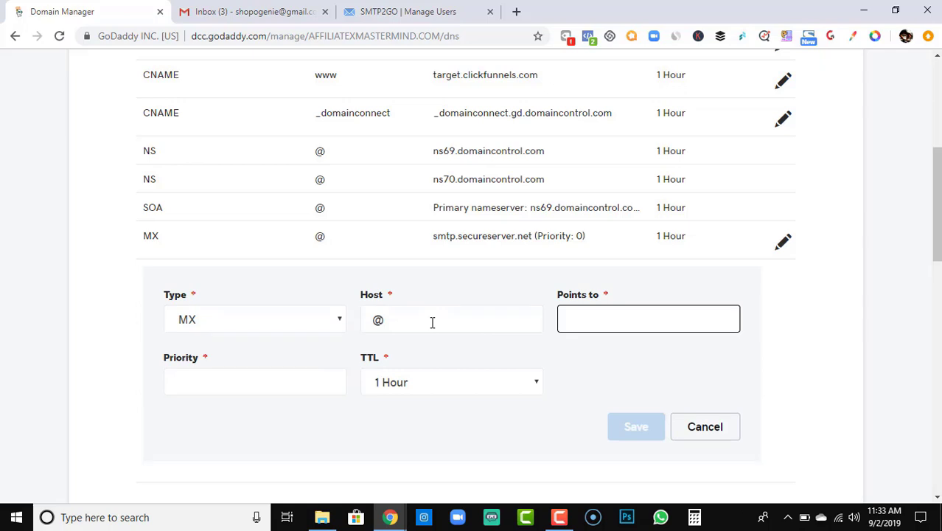
{"action": "type", "text": "mailstore.secure"}
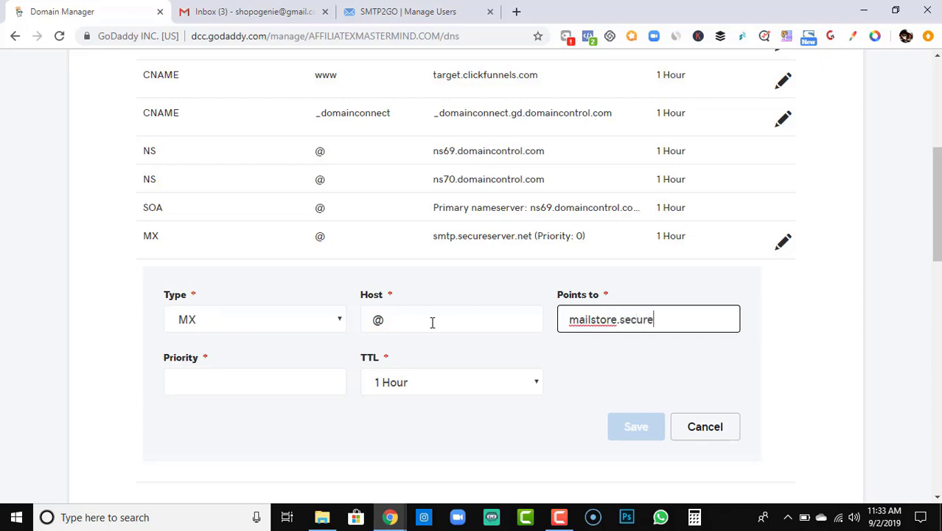
{"action": "type", "text": "server"}
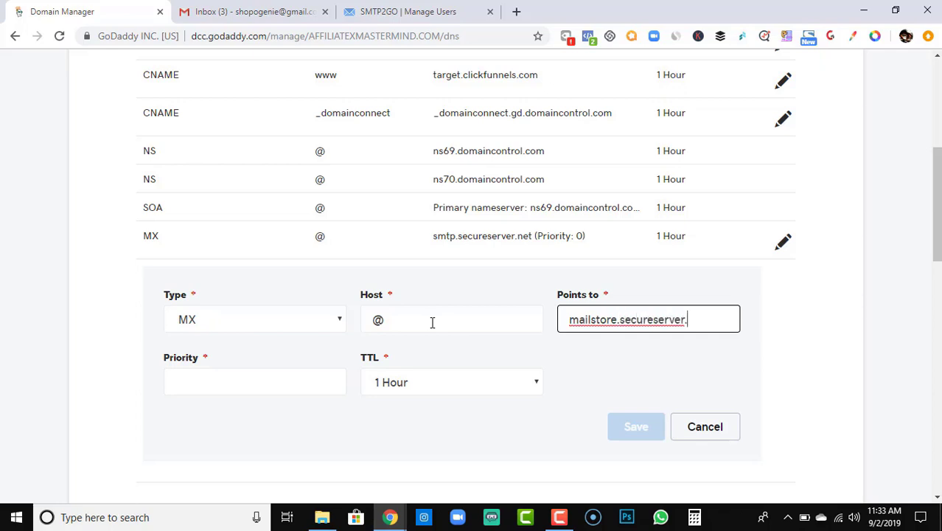
{"action": "type", "text": ".net"}
{"action": "left_click", "coordinate": [282, 380]}
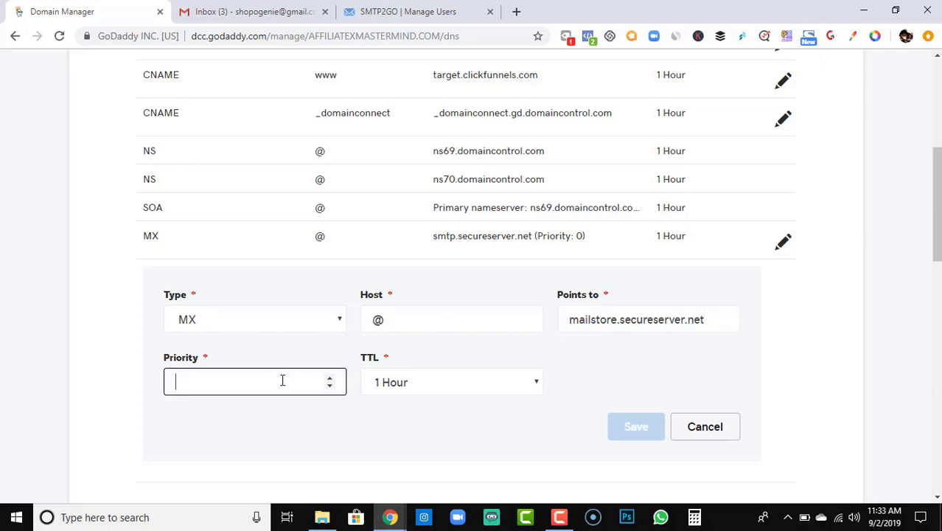
{"action": "type", "text": "10"}
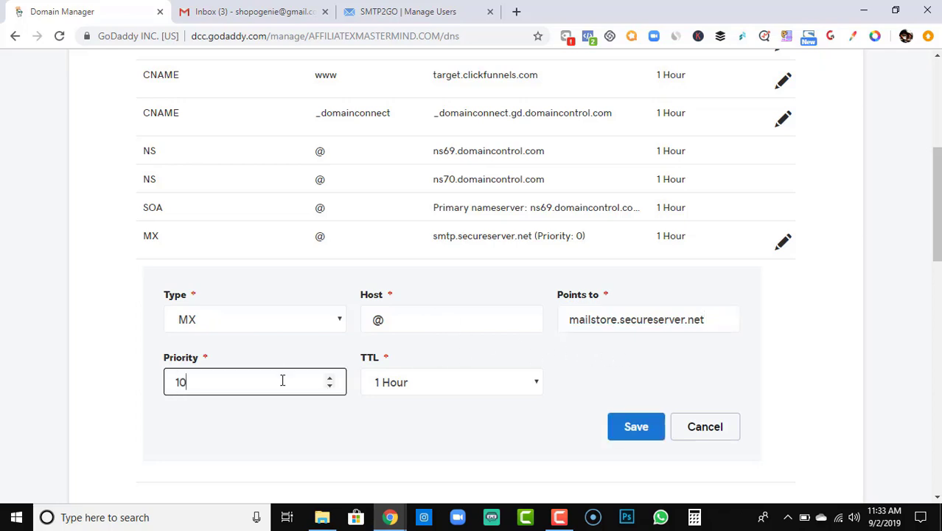
{"action": "left_click", "coordinate": [634, 436]}
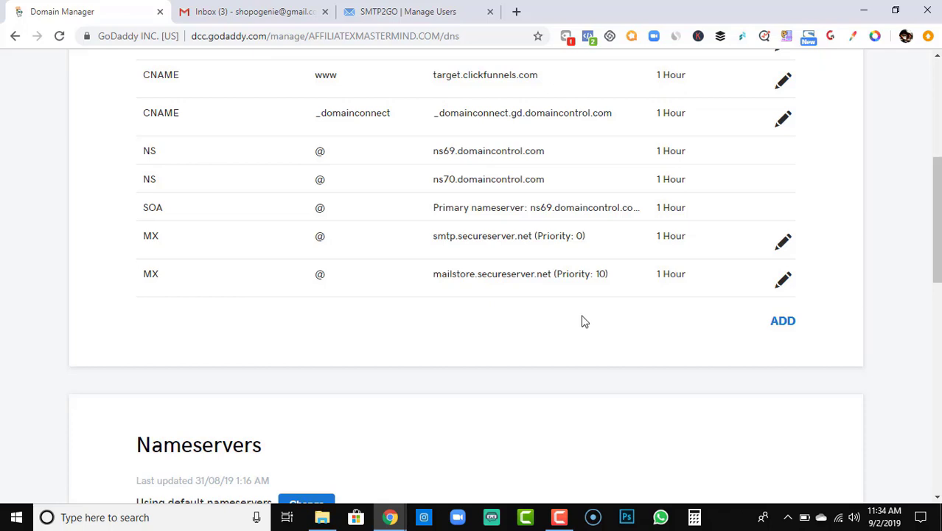
Step: Switch to the Gmail Inbox (901) tab in the browser
{"action": "scroll", "coordinate": [532, 317], "scroll_direction": "up", "scroll_amount": 2}
{"action": "scroll", "coordinate": [511, 320], "scroll_direction": "down", "scroll_amount": 3}
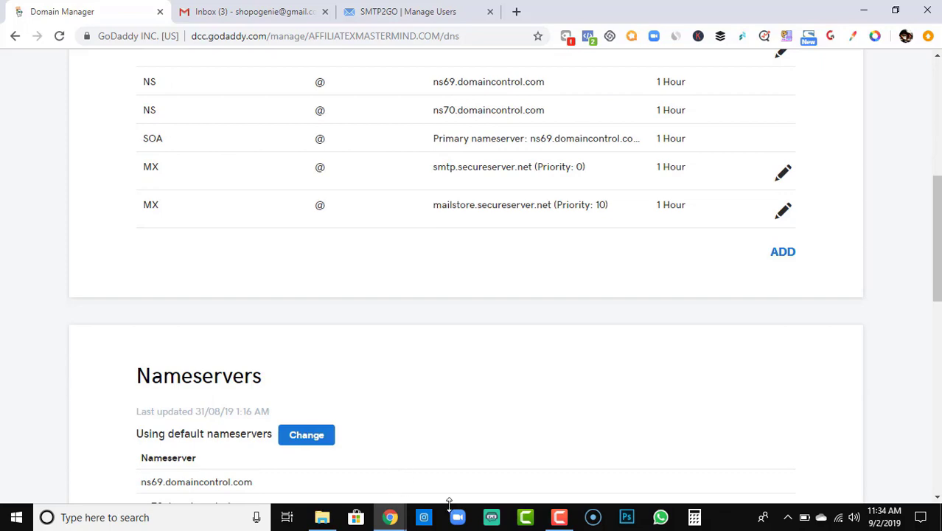
{"action": "mouse_move", "coordinate": [390, 517]}
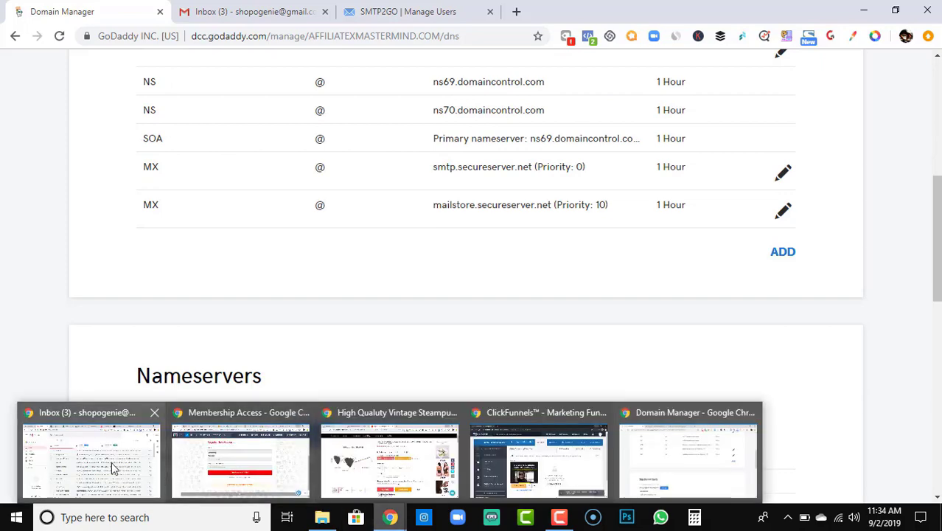
{"action": "left_click", "coordinate": [116, 468]}
{"action": "left_click", "coordinate": [44, 13]}
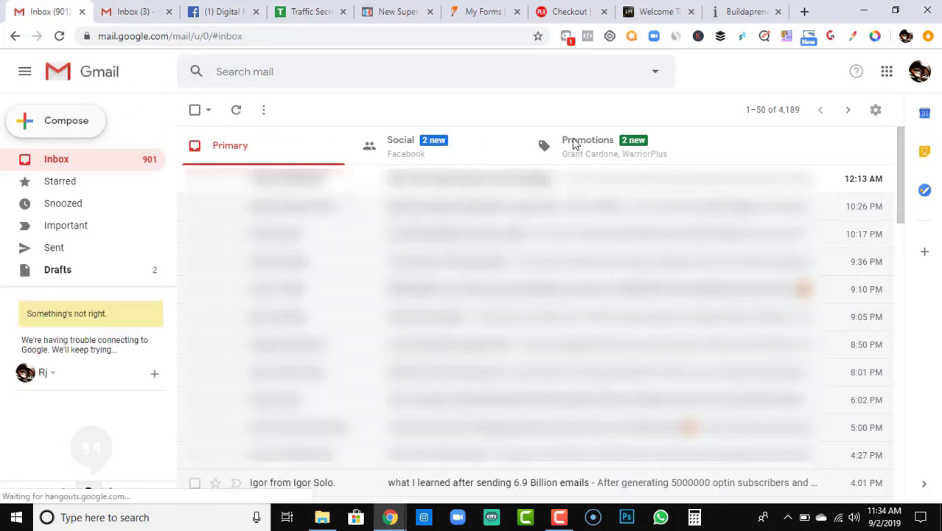
Step: Compose a message to the support address with subject 'test' and body 'hi', and send it
{"action": "key", "text": "c"}
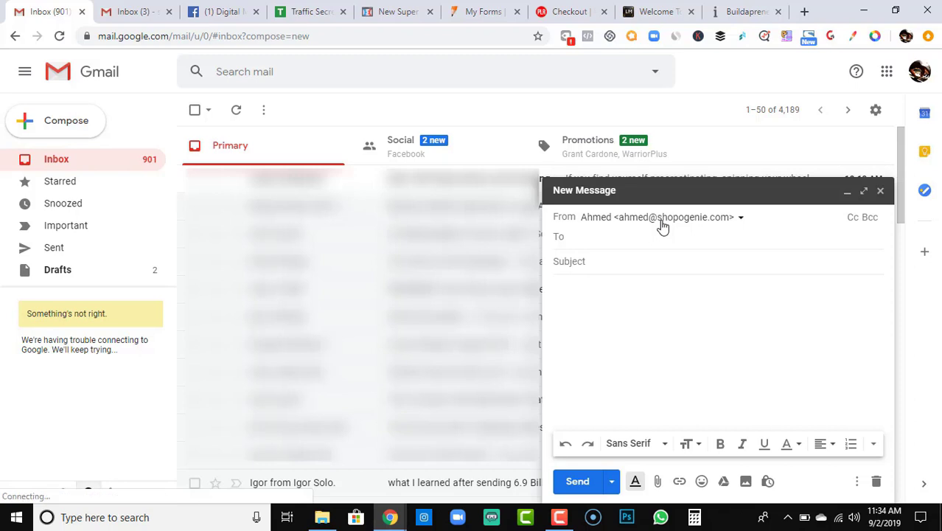
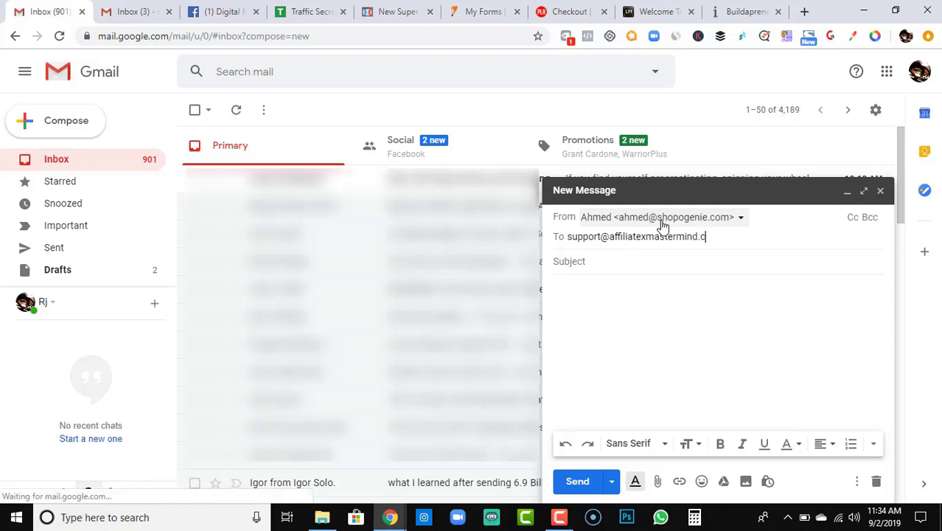
{"action": "left_click", "coordinate": [638, 261]}
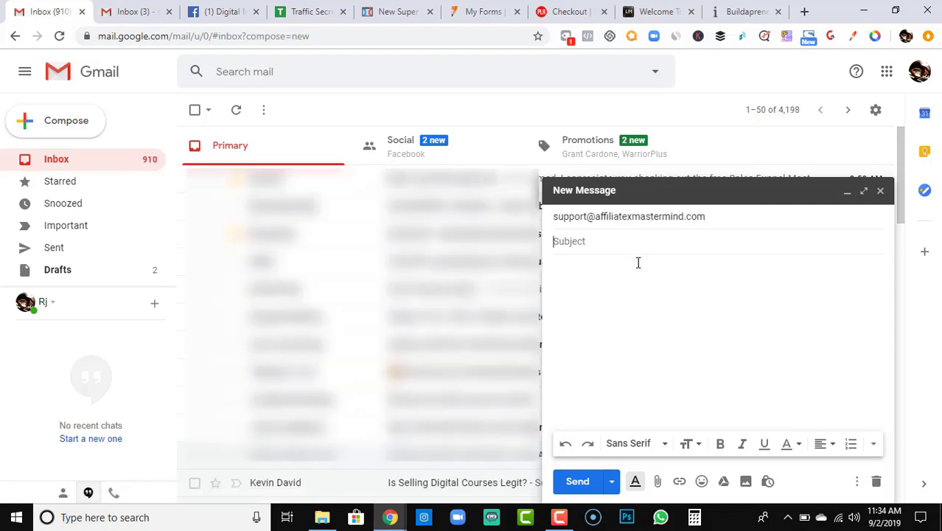
{"action": "type", "text": "test"}
{"action": "left_click", "coordinate": [634, 276]}
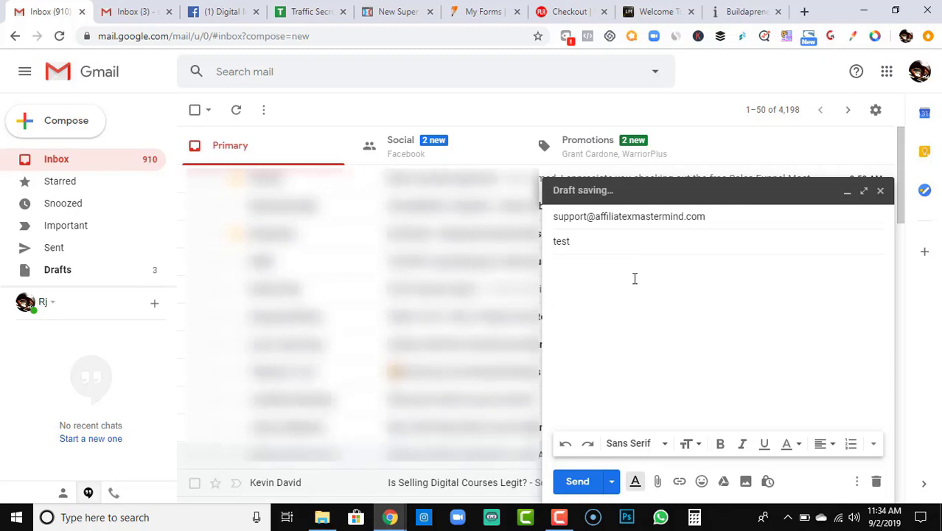
{"action": "type", "text": "hi"}
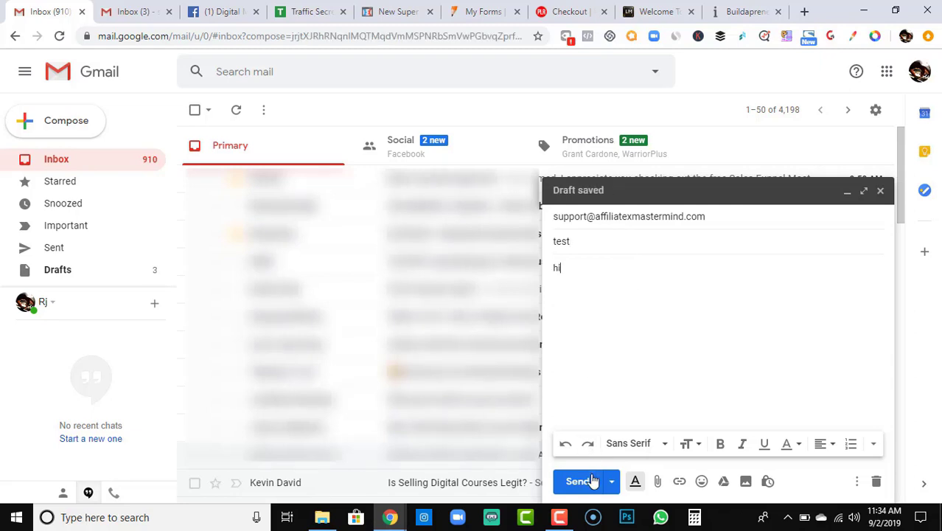
{"action": "left_click", "coordinate": [590, 480]}
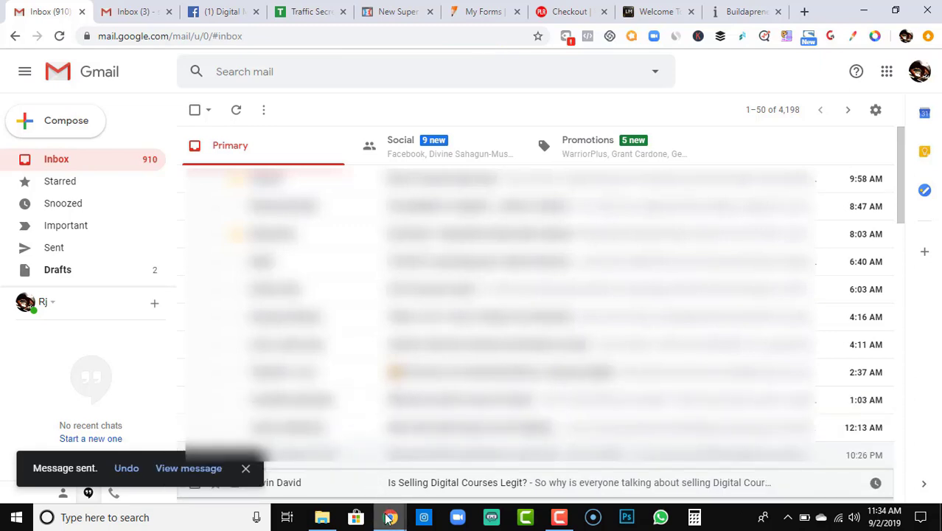
Step: Refresh the receiving Gmail inbox and open the newly arrived 'test' message
{"action": "mouse_move", "coordinate": [389, 518]}
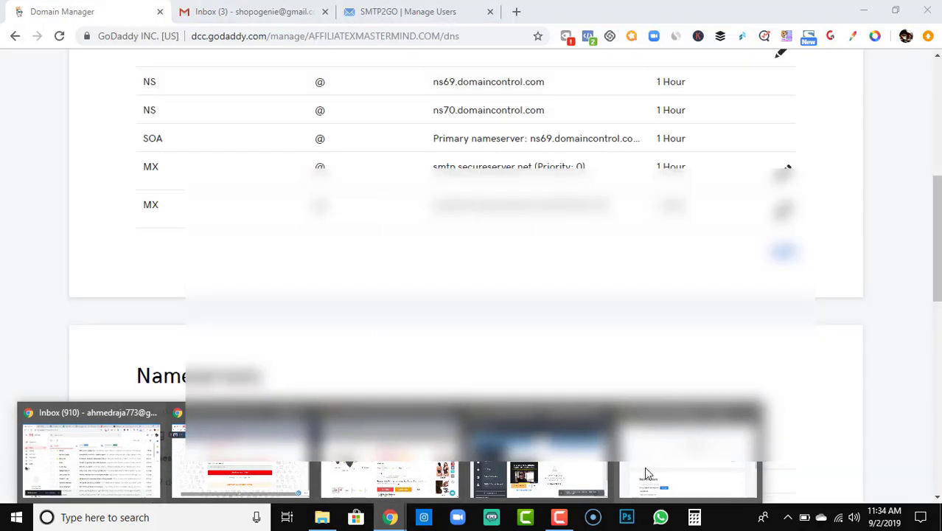
{"action": "left_click", "coordinate": [685, 472]}
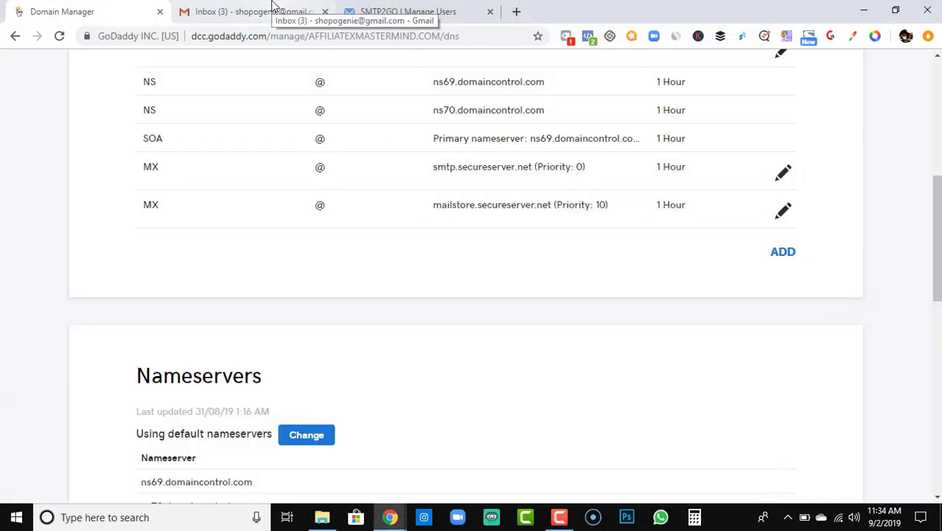
{"action": "left_click", "coordinate": [251, 11]}
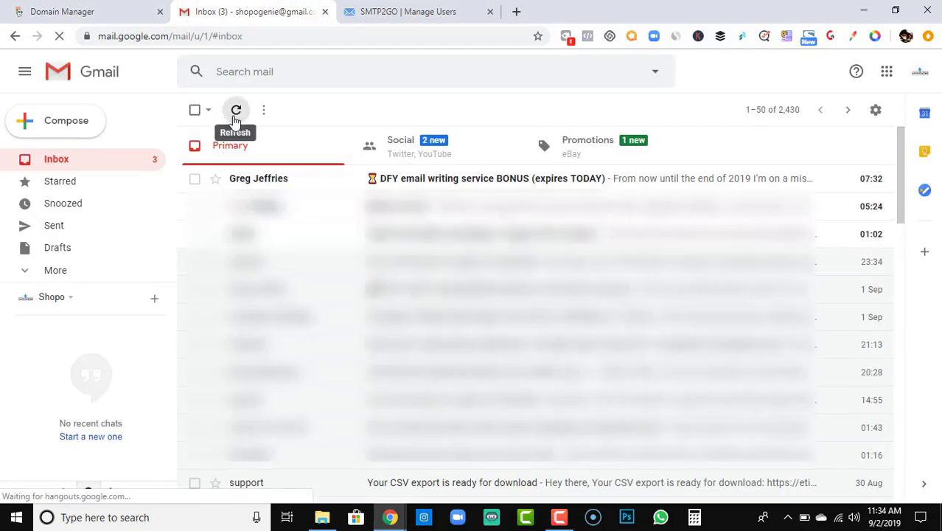
{"action": "left_click", "coordinate": [235, 111]}
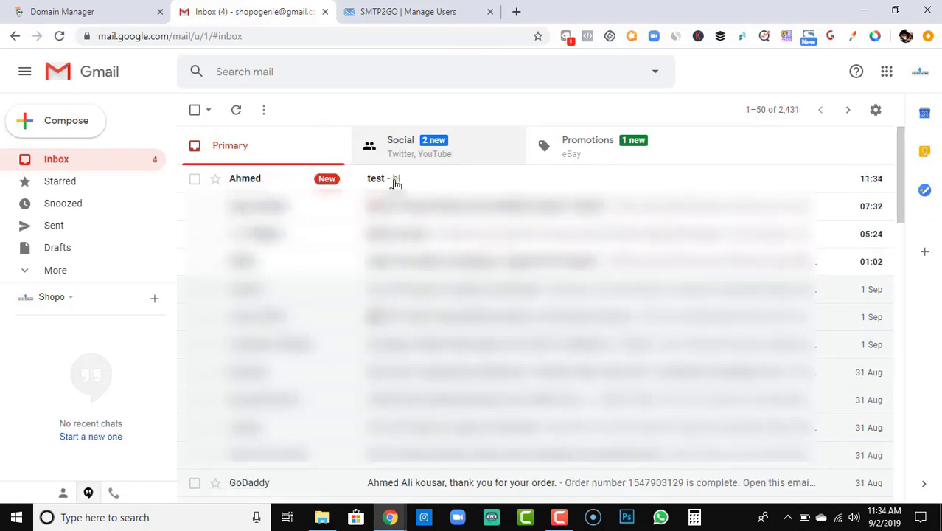
{"action": "left_click", "coordinate": [397, 185]}
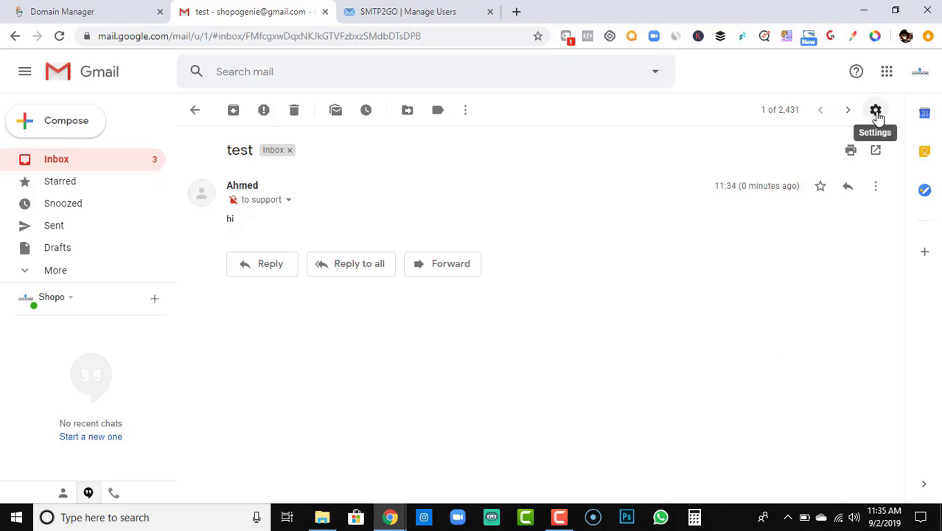
Step: Return to the inbox and open Gmail's full Settings from the gear menu
{"action": "left_click", "coordinate": [95, 166]}
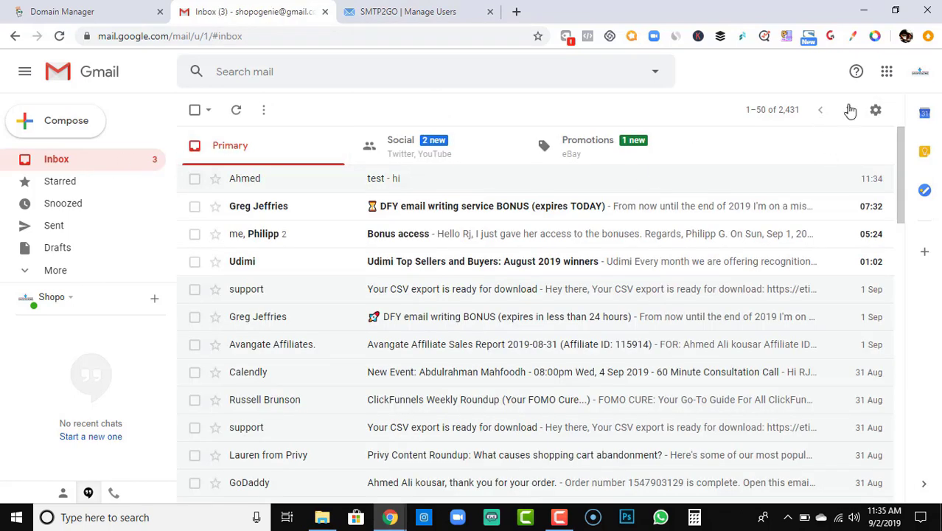
{"action": "left_click", "coordinate": [875, 111]}
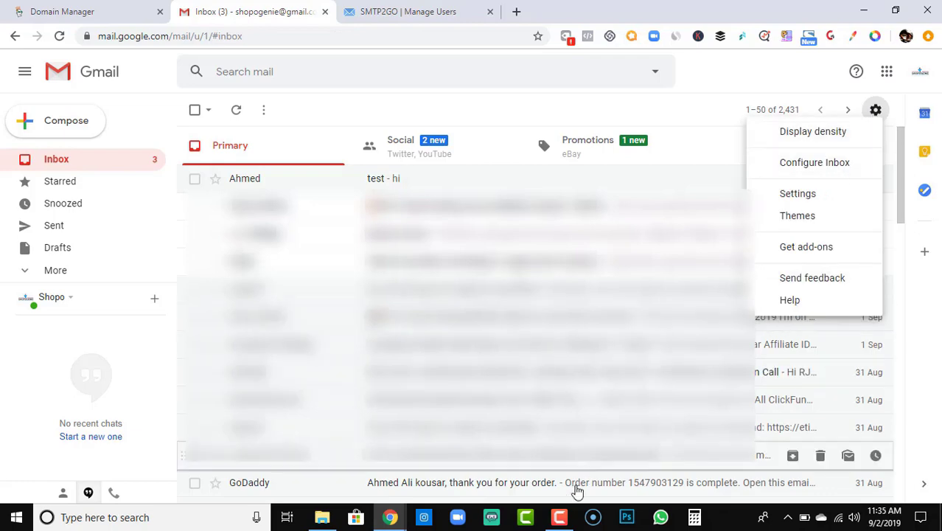
{"action": "mouse_move", "coordinate": [566, 524]}
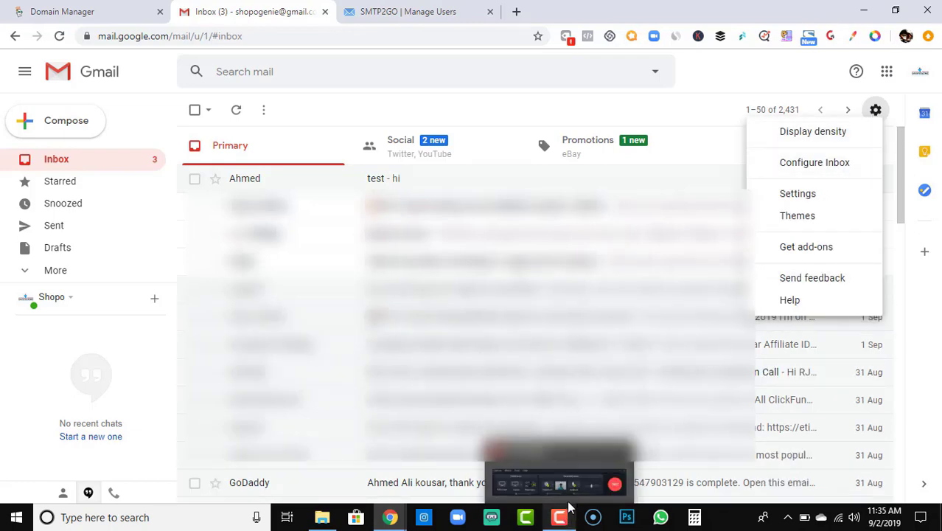
{"action": "left_click", "coordinate": [571, 502]}
{"action": "left_click", "coordinate": [570, 502]}
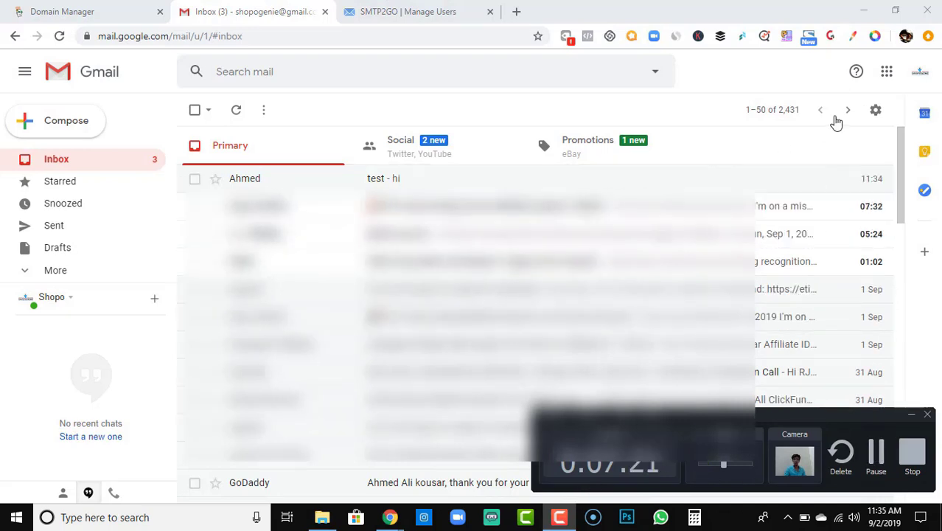
{"action": "left_click", "coordinate": [875, 110]}
{"action": "left_click", "coordinate": [798, 194]}
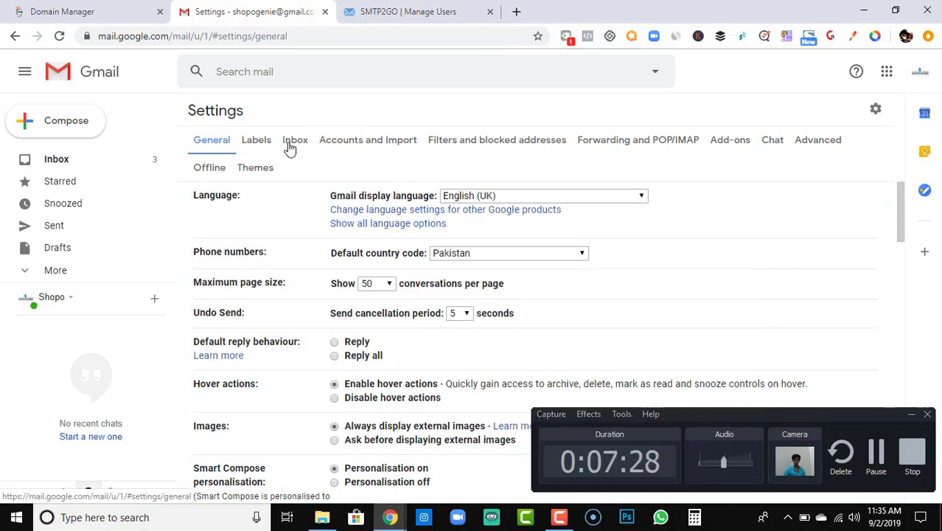
Step: Show Gmail's Accounts and Import settings down to the Send mail as addresses
{"action": "left_click", "coordinate": [343, 141]}
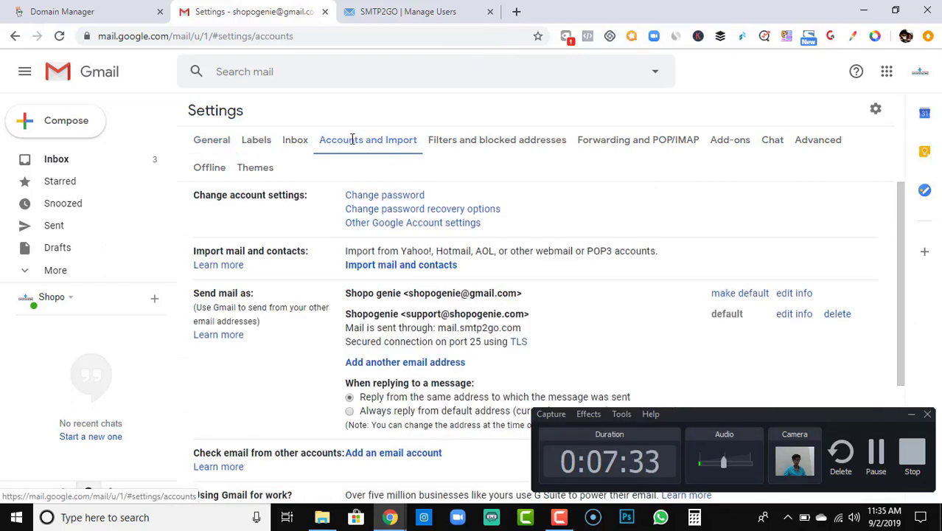
{"action": "scroll", "coordinate": [605, 270], "scroll_direction": "down", "scroll_amount": 1}
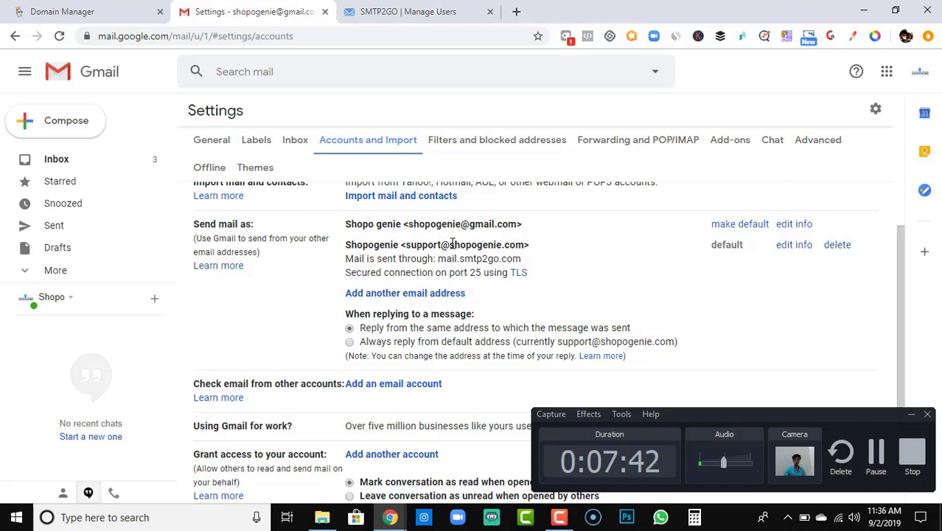
Step: Start adding another Send mail as address in Gmail
{"action": "left_click", "coordinate": [418, 295]}
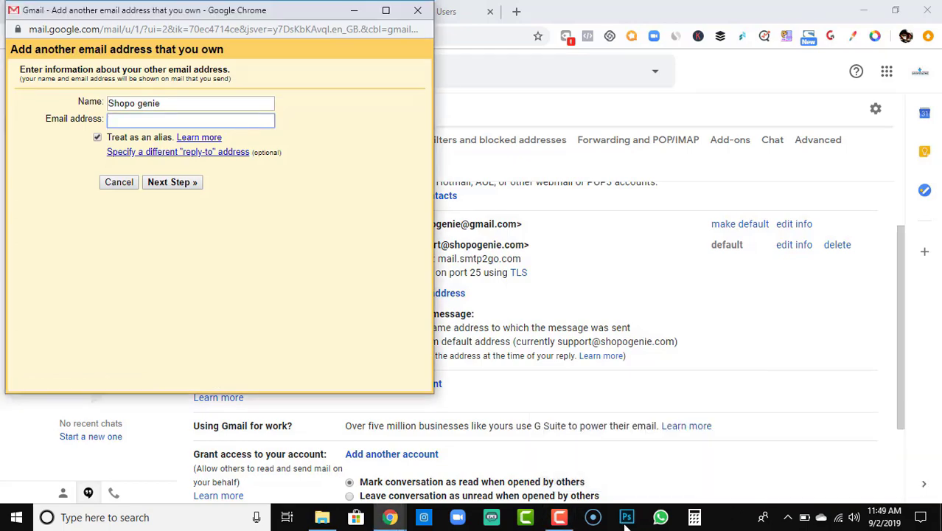
{"action": "mouse_move", "coordinate": [567, 516]}
{"action": "mouse_move", "coordinate": [571, 485]}
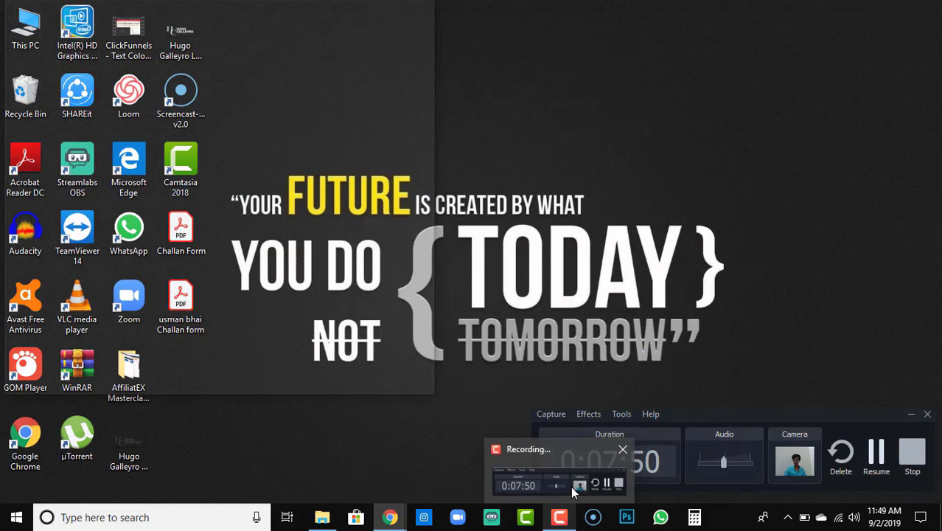
{"action": "left_click", "coordinate": [572, 467]}
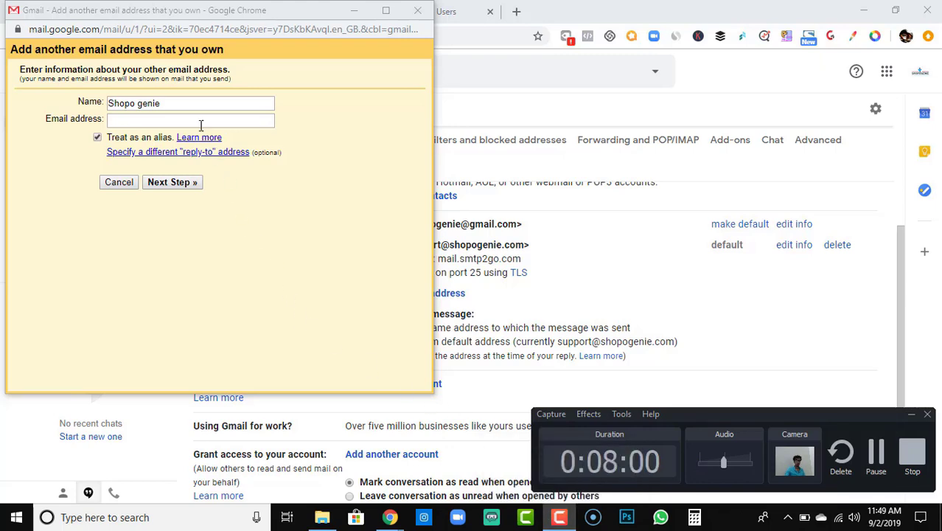
{"action": "left_click", "coordinate": [183, 107]}
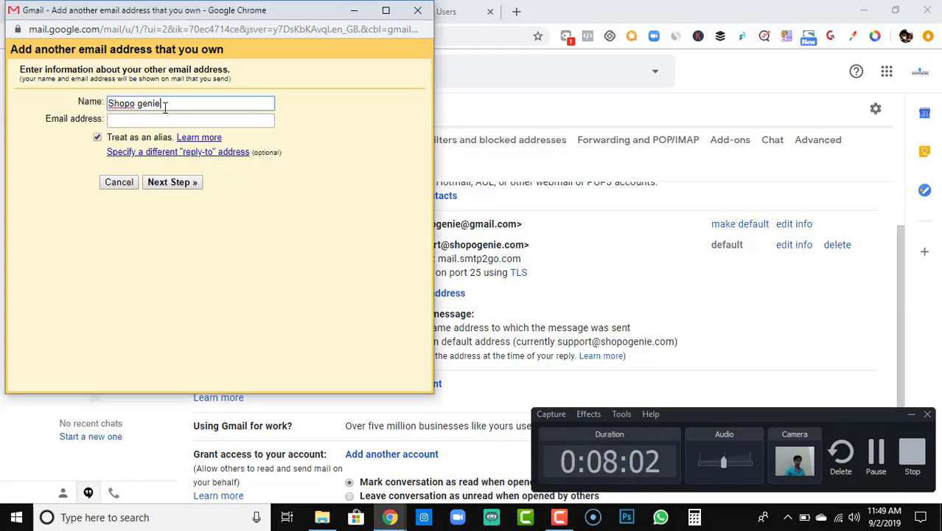
{"action": "left_click_drag", "start_coordinate": [164, 107], "coordinate": [108, 116]}
{"action": "type", "text": "A"}
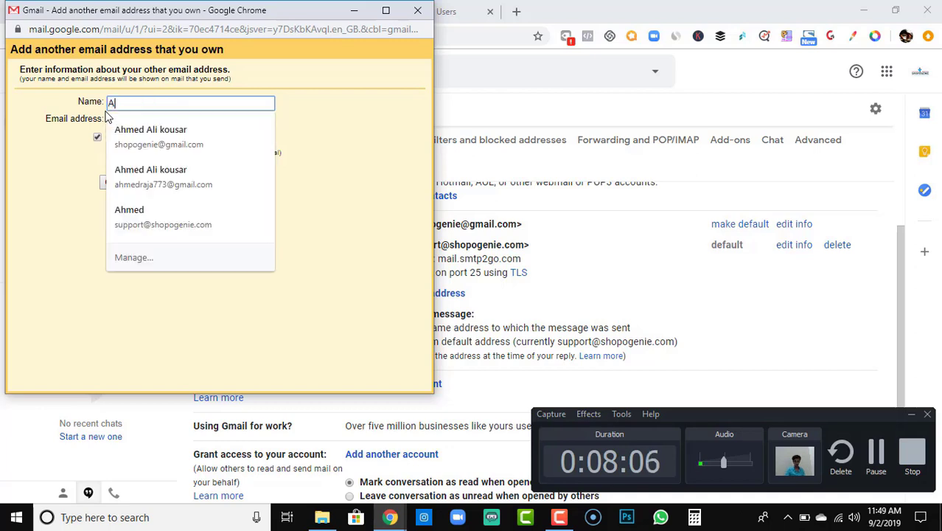
{"action": "type", "text": "ffil"}
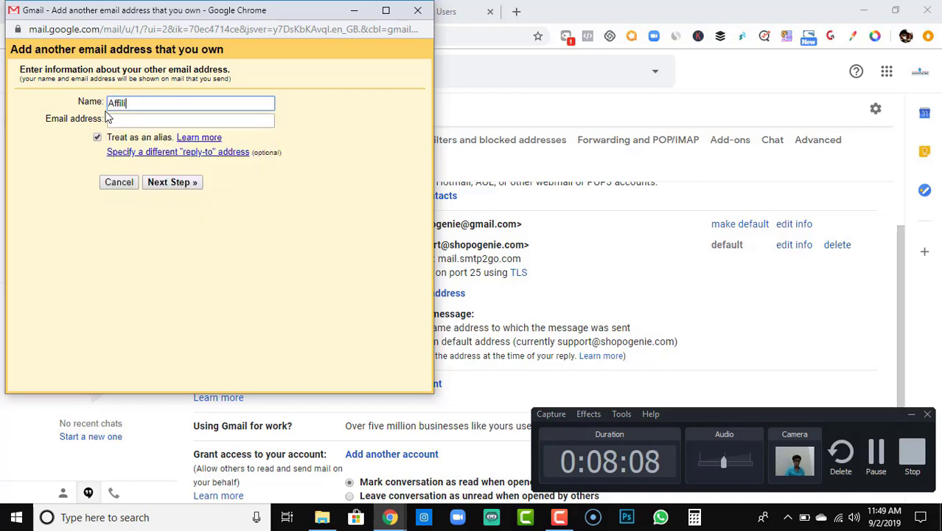
{"action": "type", "text": "iatex"}
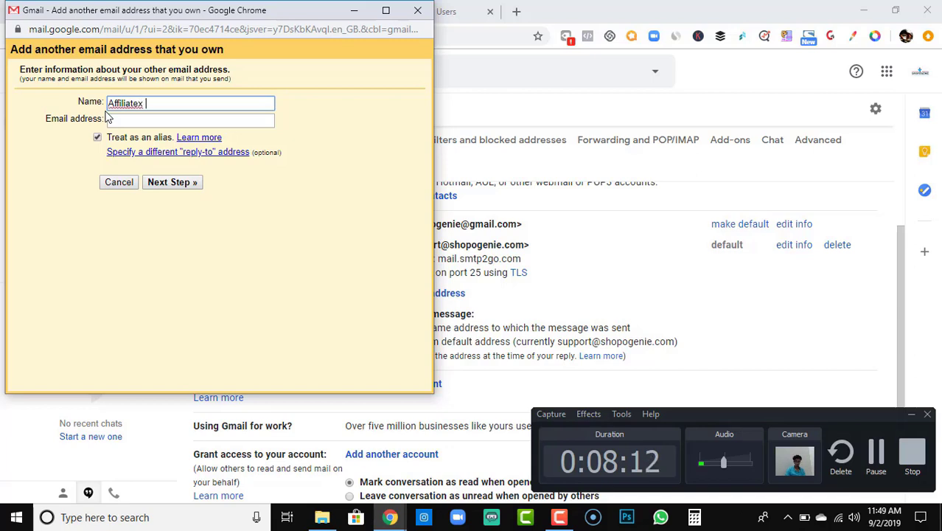
{"action": "type", "text": " Master"}
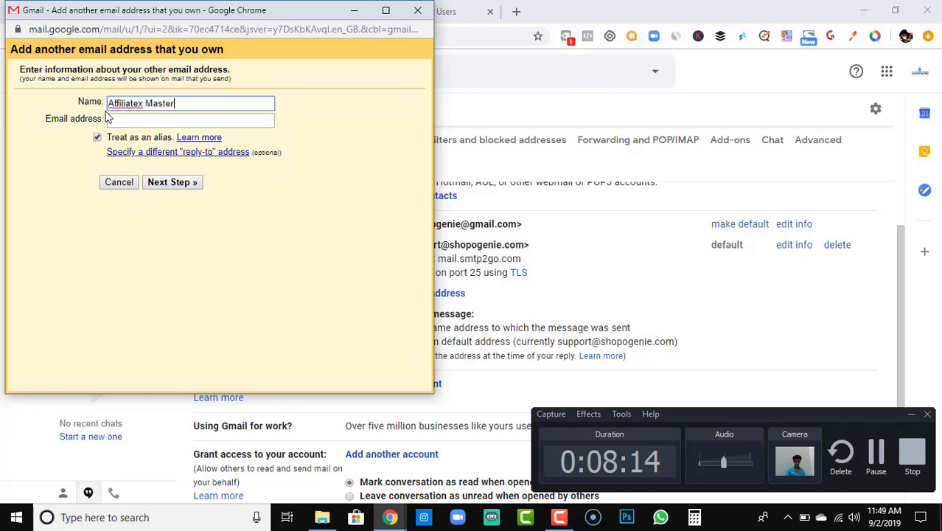
{"action": "type", "text": "mind"}
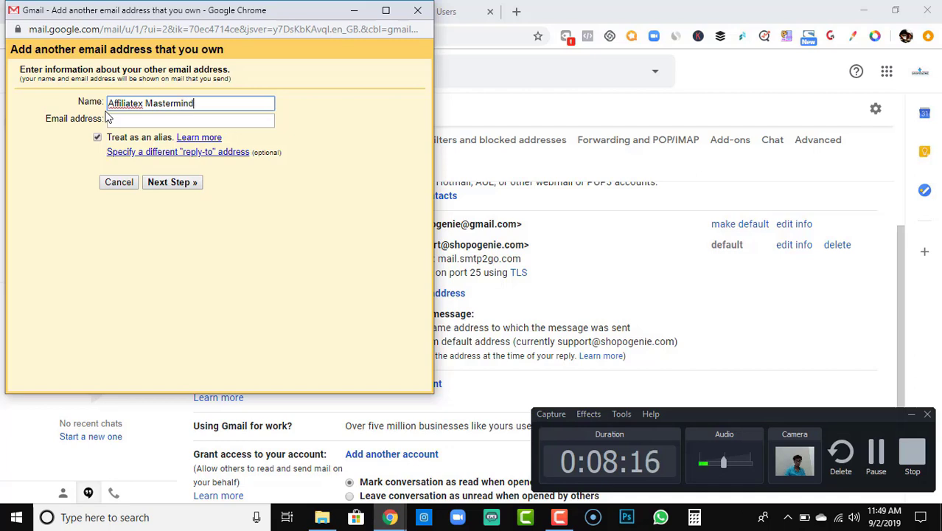
{"action": "left_click", "coordinate": [119, 120]}
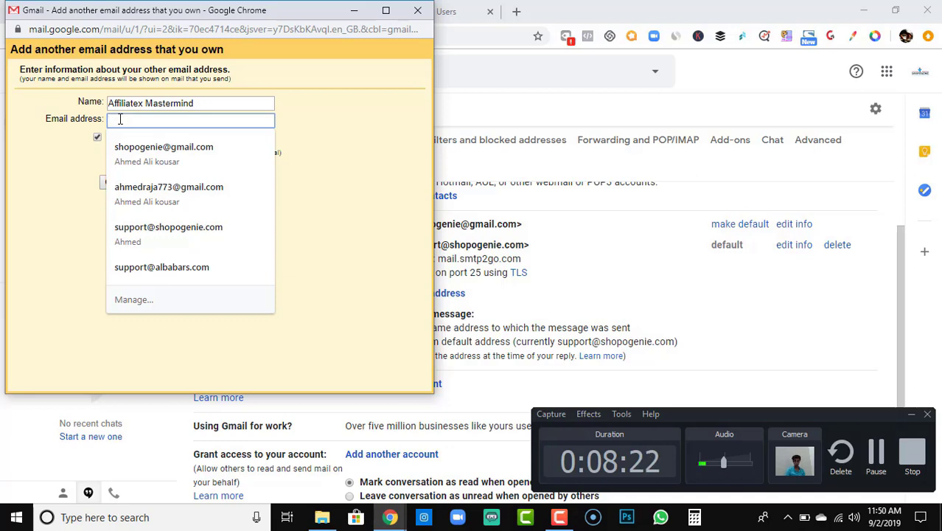
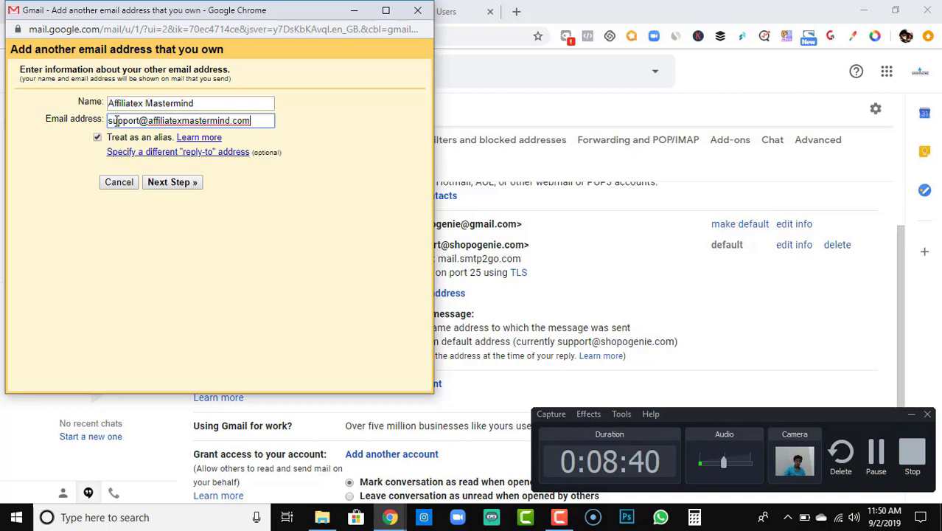
{"action": "left_click", "coordinate": [163, 185]}
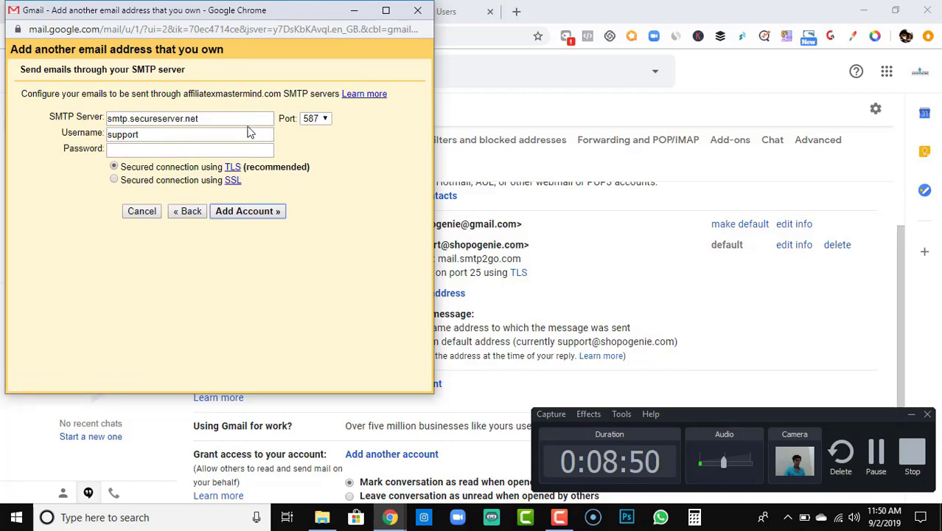
{"action": "left_click", "coordinate": [353, 17]}
Step: Open the Add SMTP User form from SMTP2GO's Manage Users page
{"action": "left_click", "coordinate": [376, 12]}
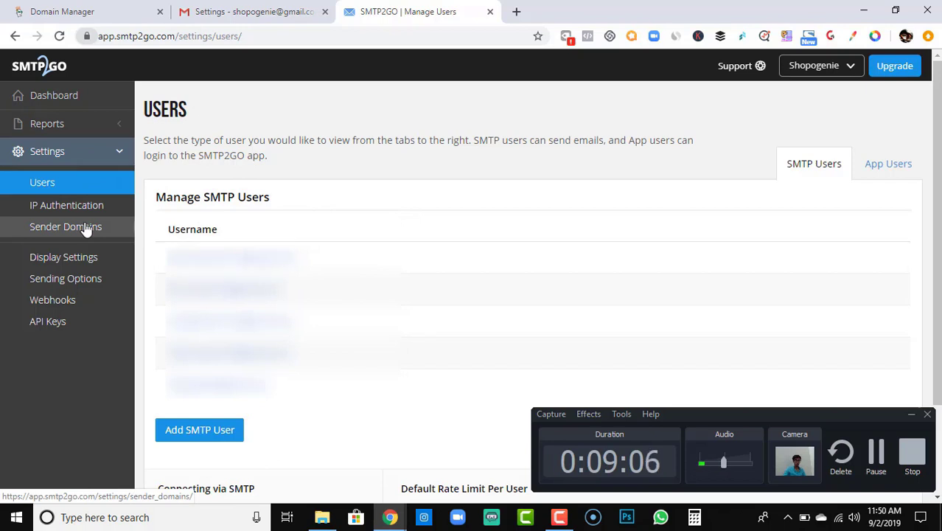
{"action": "scroll", "coordinate": [86, 230], "scroll_direction": "down", "scroll_amount": 1}
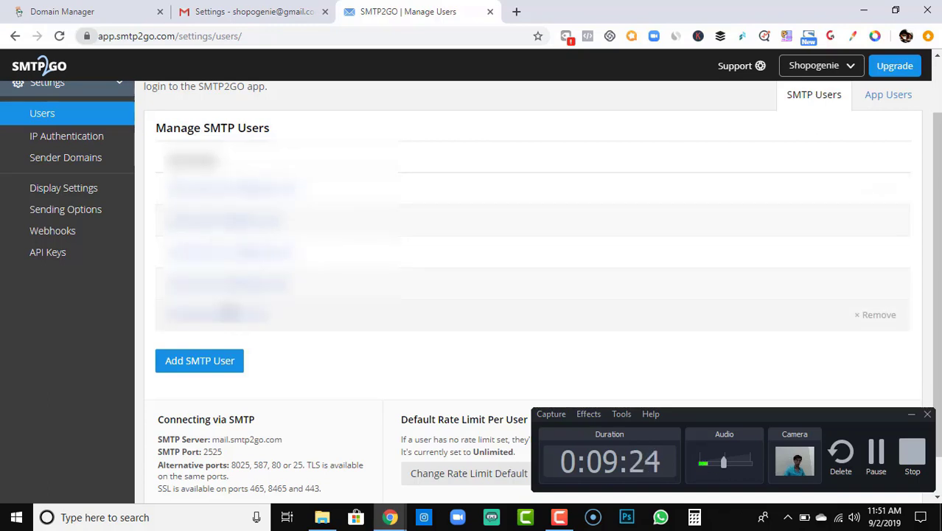
{"action": "left_click", "coordinate": [211, 361]}
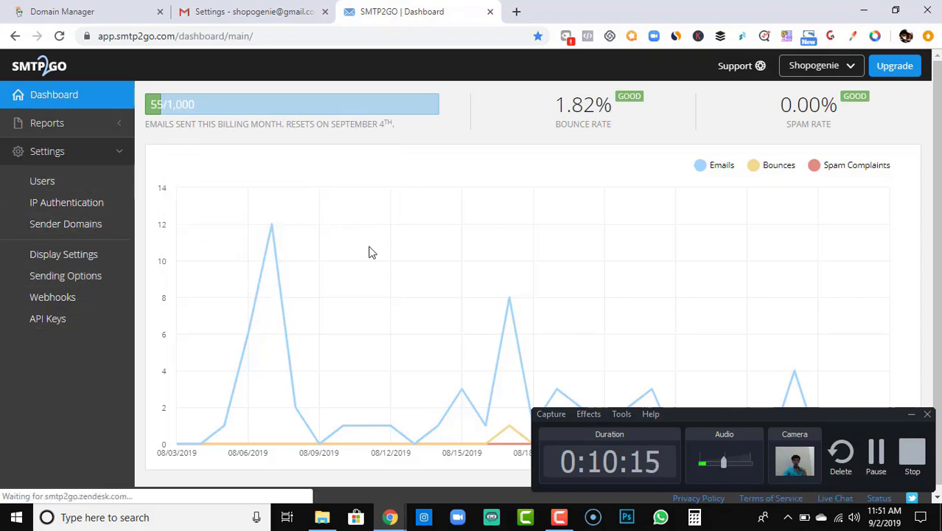
{"action": "left_click", "coordinate": [911, 415]}
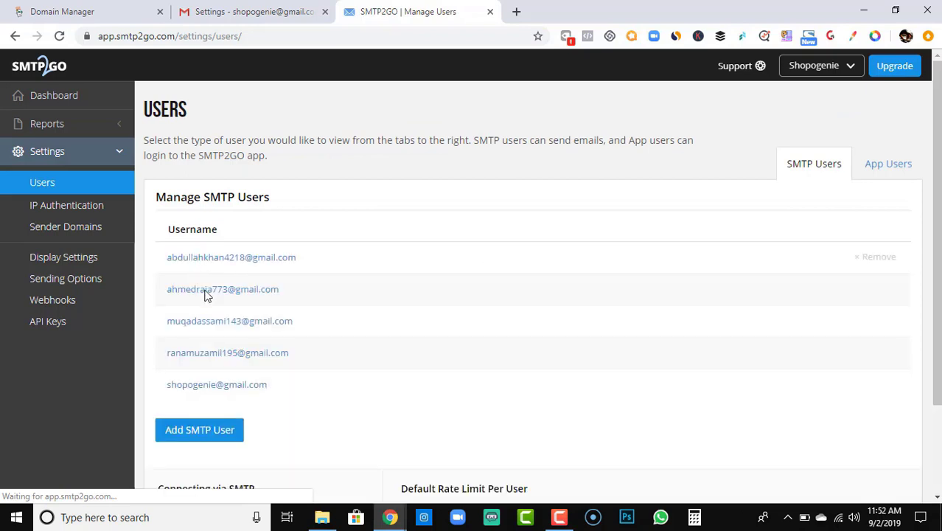
{"action": "left_click", "coordinate": [219, 430]}
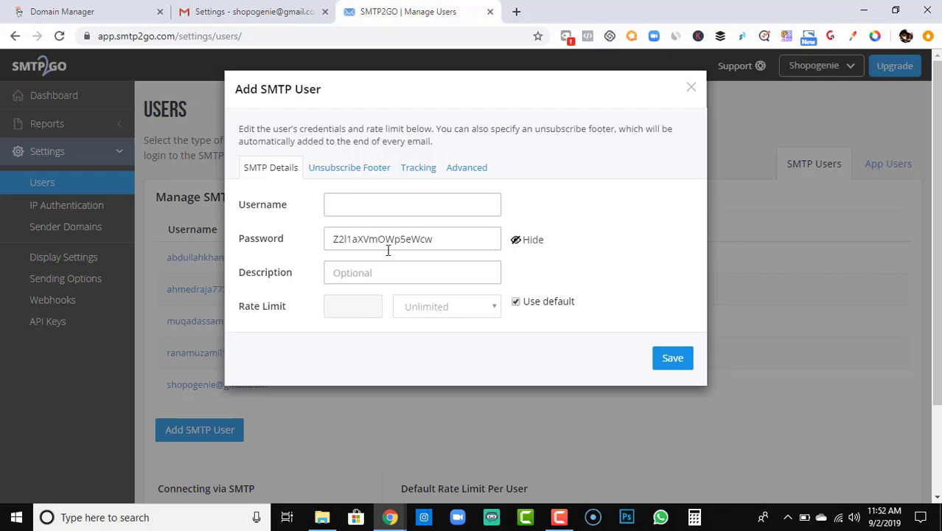
Step: Close the new-user form and copy the existing SMTP2GO user's username
{"action": "left_click", "coordinate": [691, 89]}
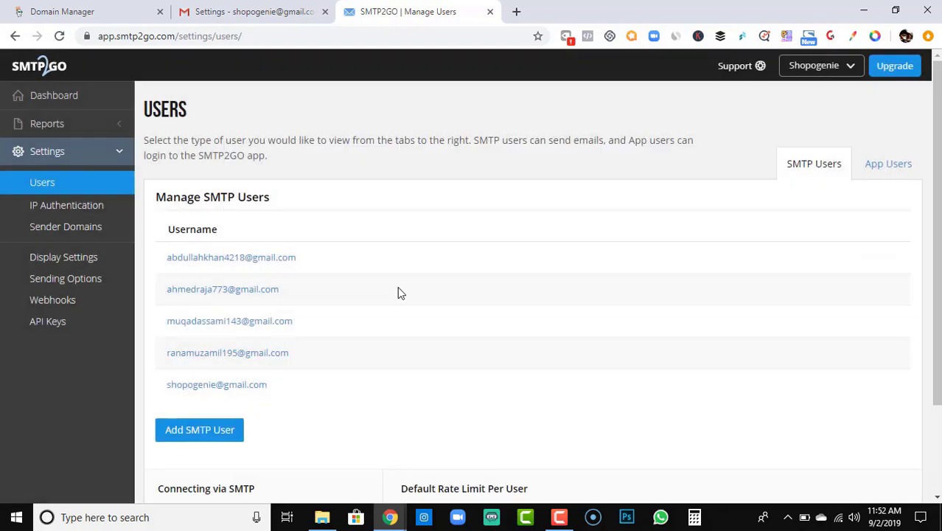
{"action": "left_click", "coordinate": [248, 388]}
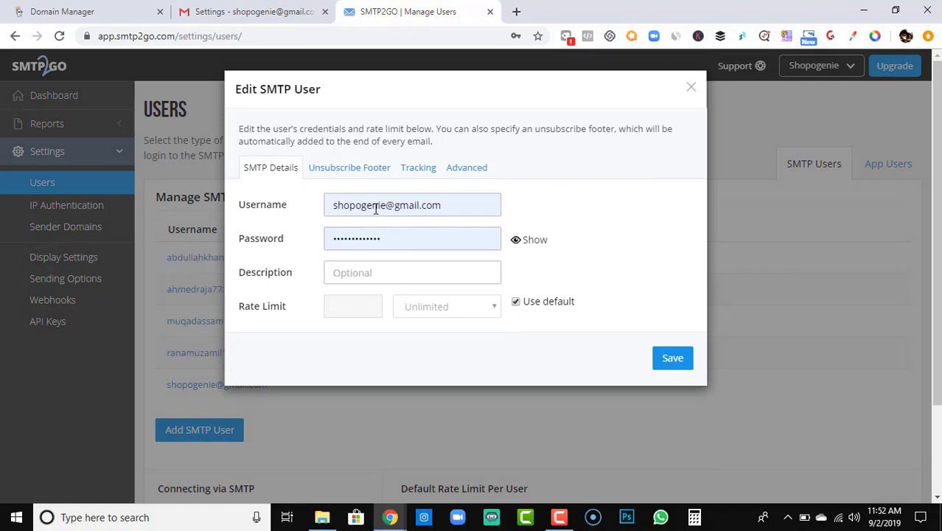
{"action": "triple_click", "coordinate": [376, 209]}
{"action": "key", "text": "ctrl+c"}
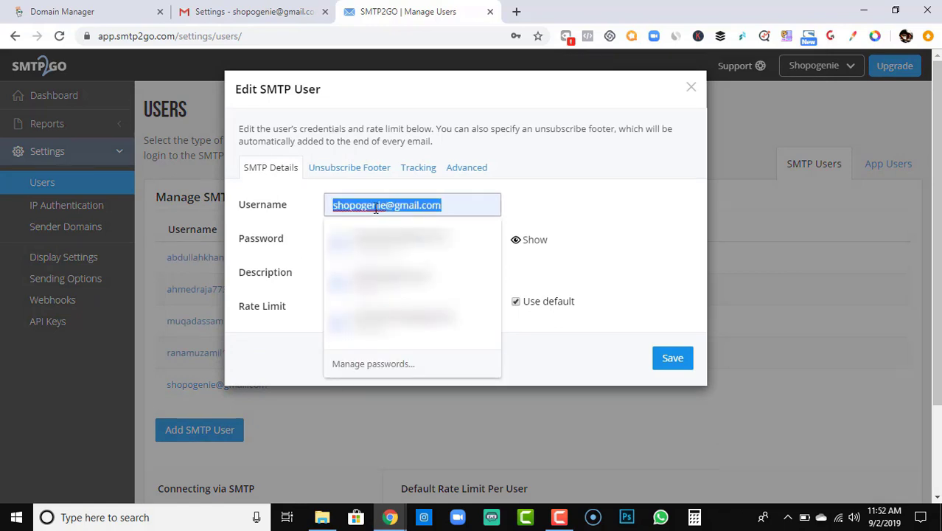
{"action": "left_click", "coordinate": [376, 209]}
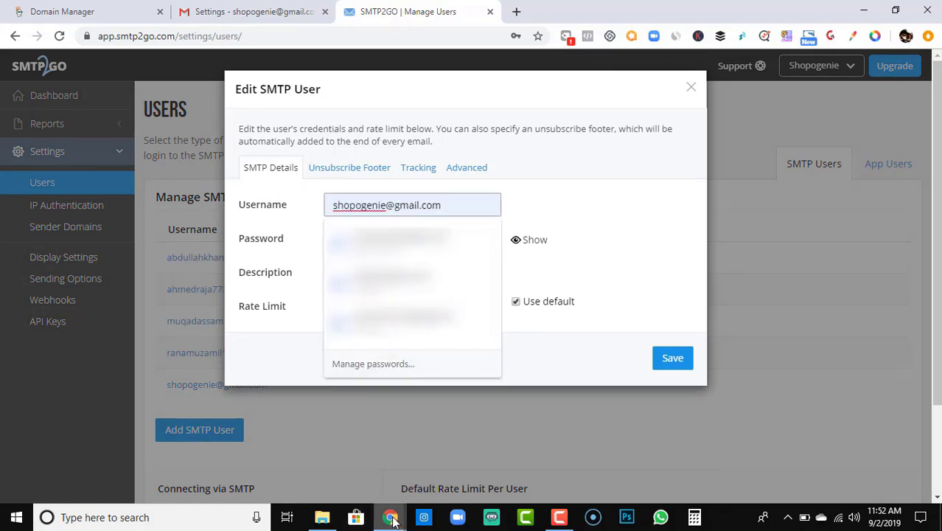
Step: Paste the SMTP2GO username into Gmail's SMTP Username field, replacing the old value
{"action": "mouse_move", "coordinate": [389, 520]}
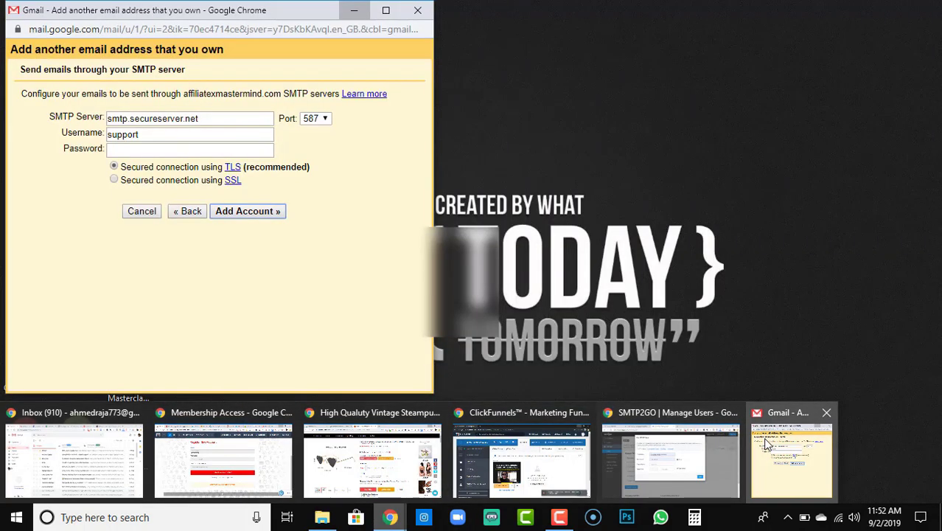
{"action": "left_click", "coordinate": [792, 453]}
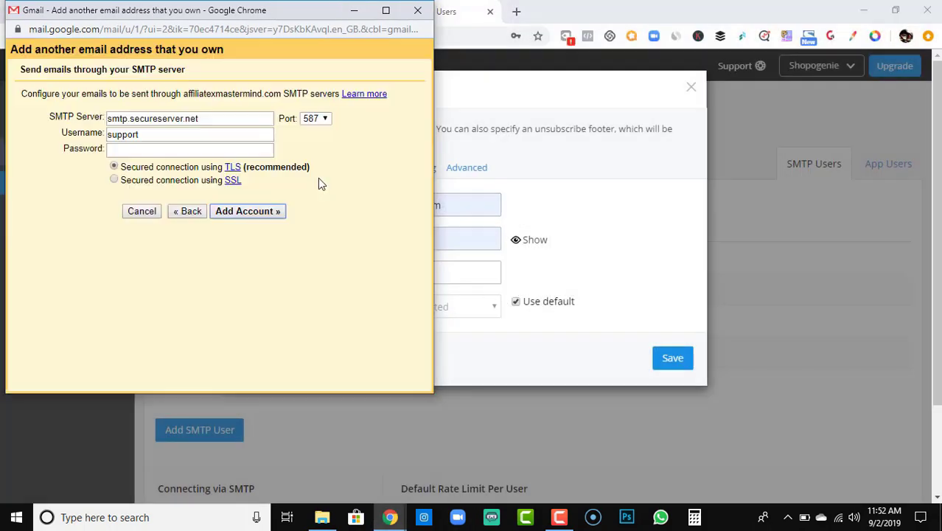
{"action": "left_click", "coordinate": [205, 131]}
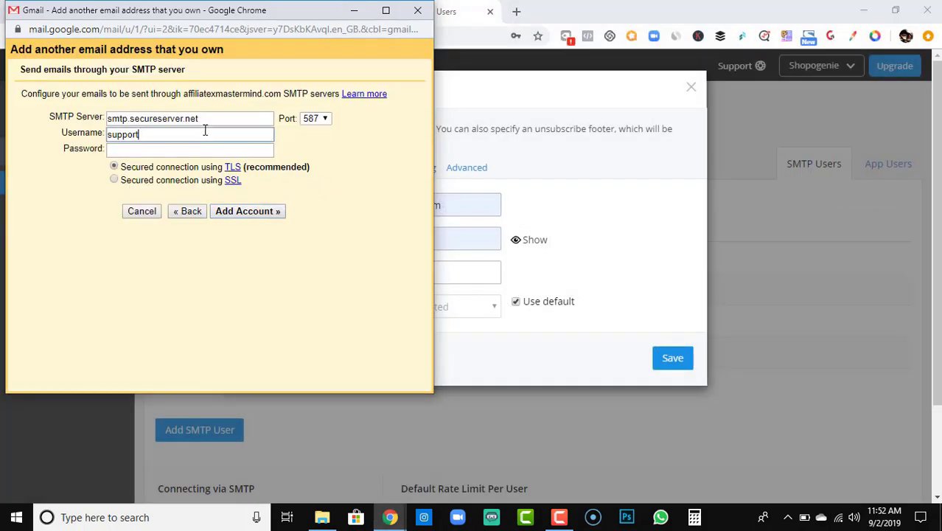
{"action": "key", "text": "BackSpace"}
{"action": "key", "text": "BackSpace"}
{"action": "key", "text": "BackSpace"}
{"action": "key", "text": "BackSpace"}
{"action": "key", "text": "BackSpace"}
{"action": "key", "text": "BackSpace"}
{"action": "key", "text": "ctrl+v"}
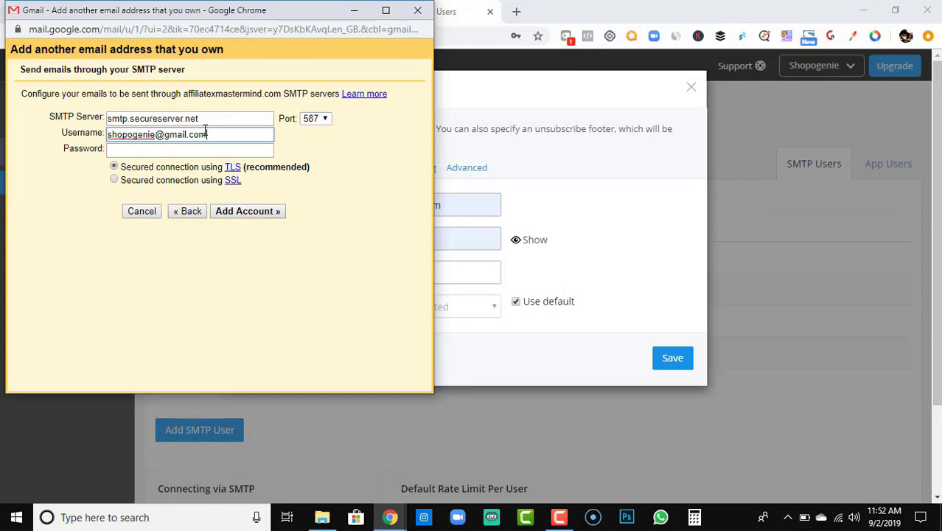
{"action": "left_click", "coordinate": [588, 169]}
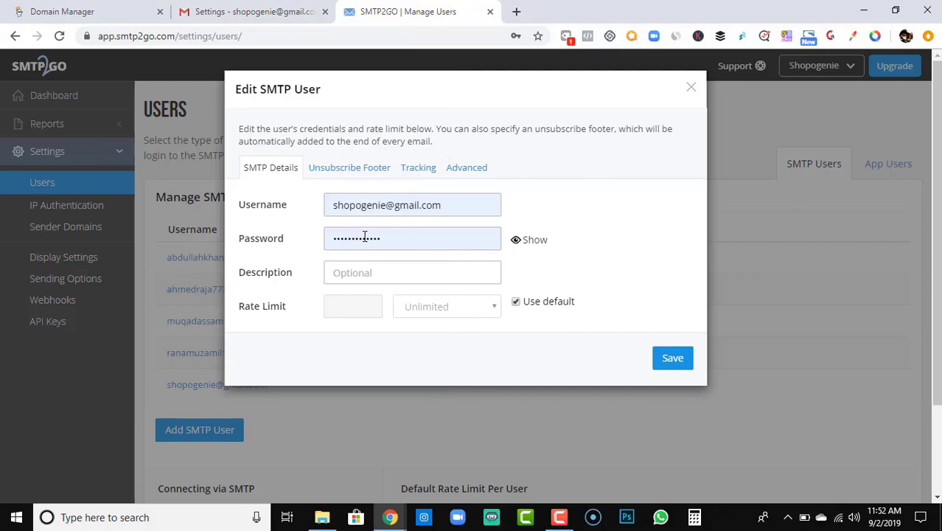
Step: Copy the SMTP2GO password into Gmail's Password field and set the port to 25
{"action": "double_click", "coordinate": [364, 238]}
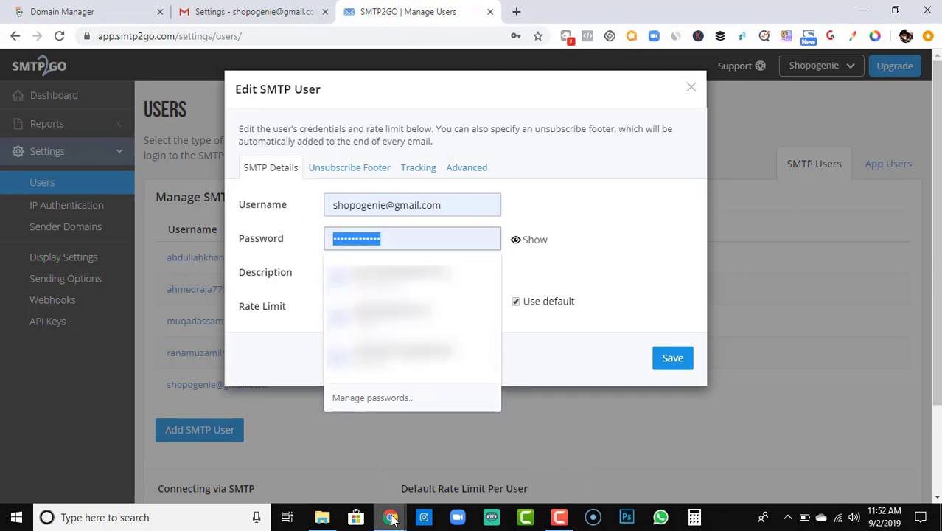
{"action": "mouse_move", "coordinate": [391, 514]}
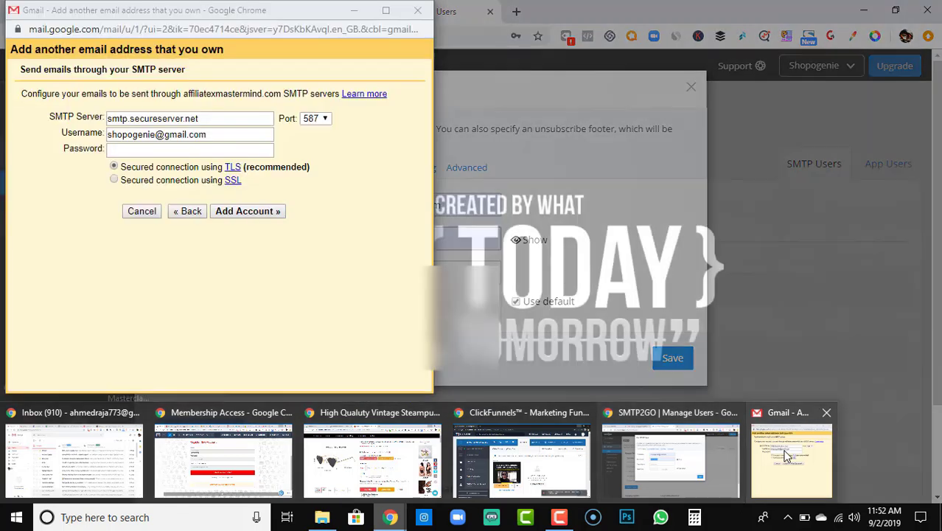
{"action": "left_click", "coordinate": [786, 455]}
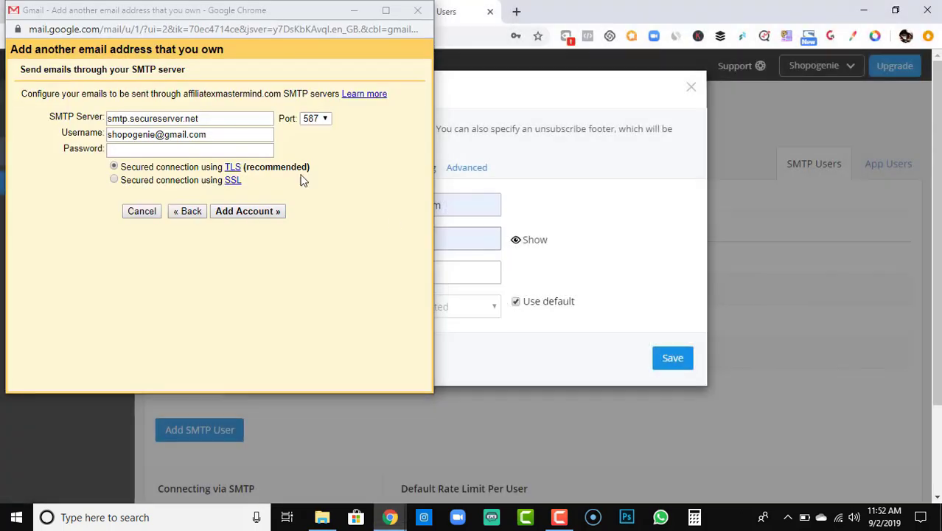
{"action": "left_click", "coordinate": [219, 150]}
{"action": "key", "text": "ctrl+v"}
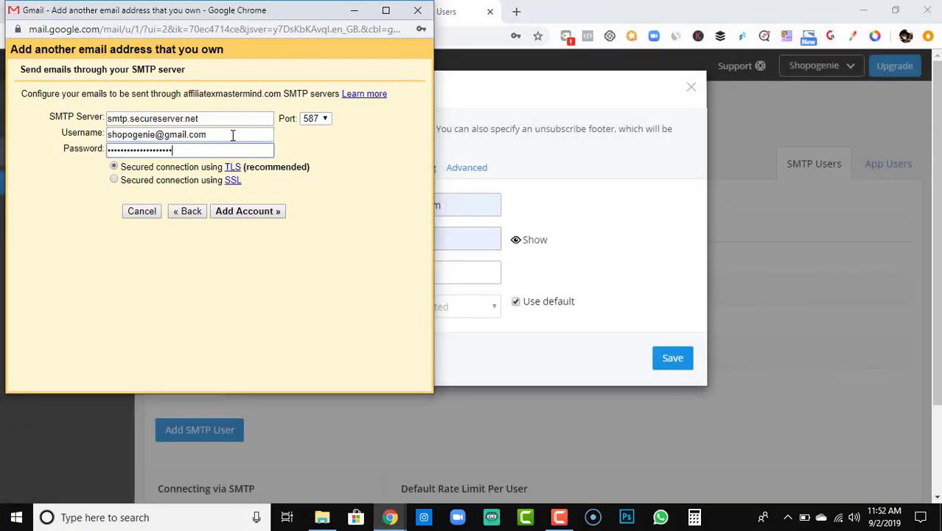
{"action": "left_click", "coordinate": [326, 120]}
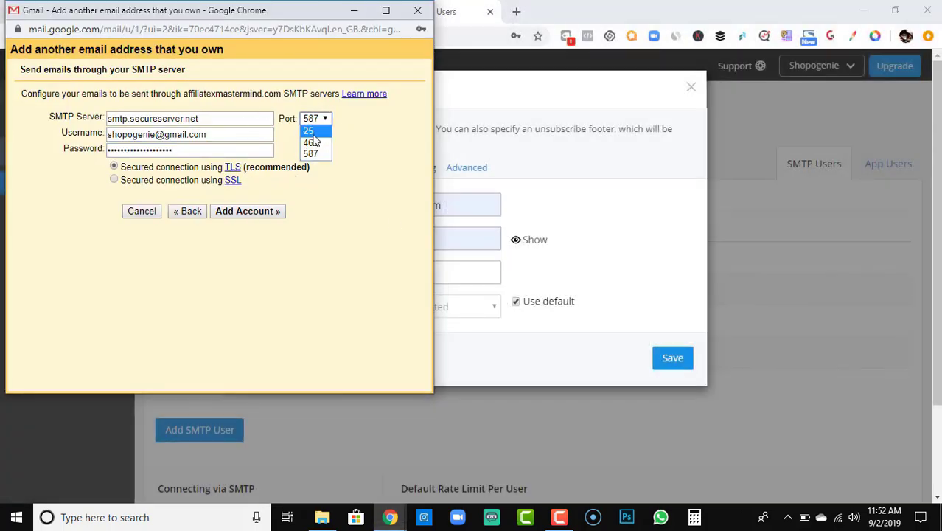
{"action": "left_click", "coordinate": [313, 131]}
Step: Close SMTP2GO's SMTP user edit window to view its connection settings
{"action": "left_click", "coordinate": [214, 117]}
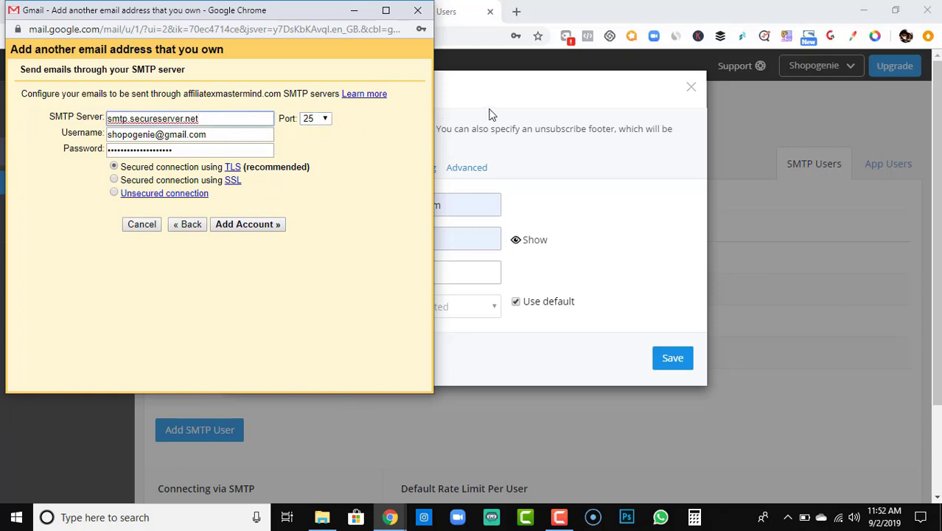
{"action": "left_click", "coordinate": [491, 114]}
{"action": "left_click", "coordinate": [691, 88]}
{"action": "scroll", "coordinate": [601, 269], "scroll_direction": "down", "scroll_amount": 3}
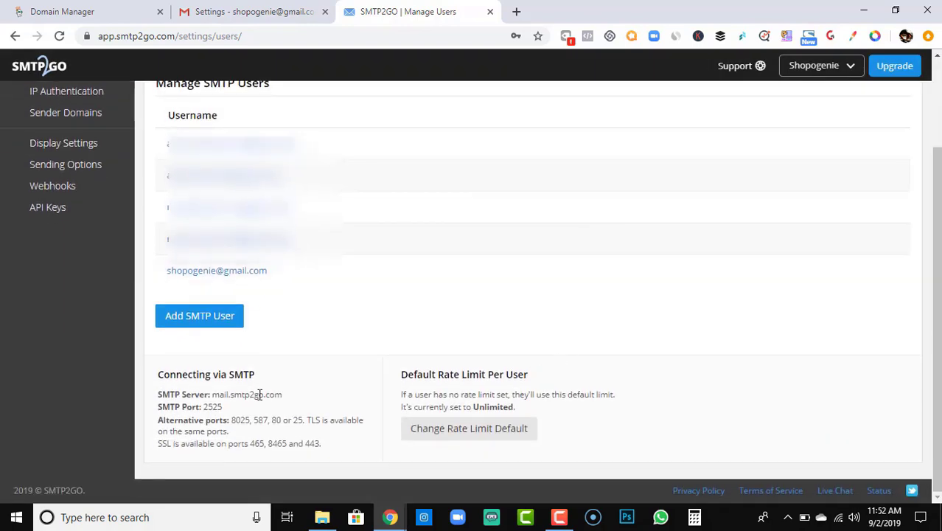
Step: Check SMTP2GO's server name and clear the old SMTP Server value in Gmail
{"action": "double_click", "coordinate": [259, 393]}
{"action": "double_click", "coordinate": [259, 393]}
{"action": "triple_click", "coordinate": [259, 394]}
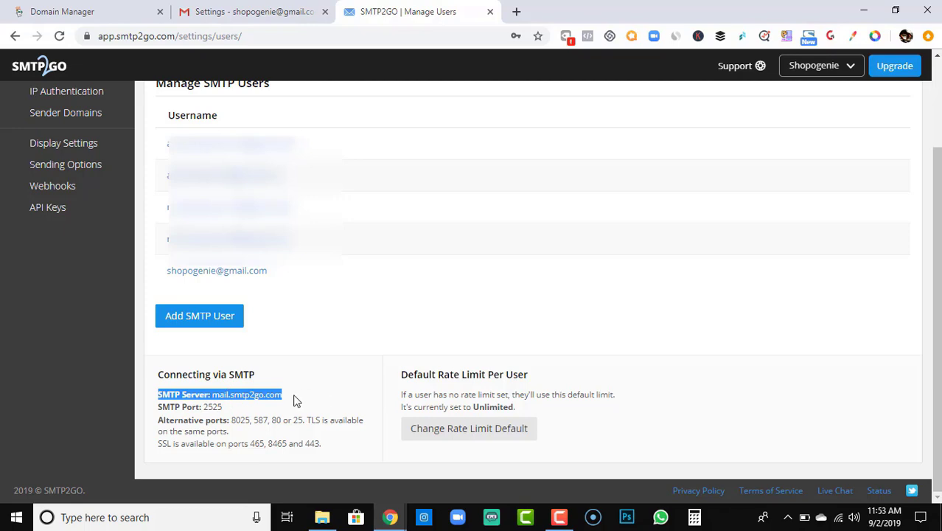
{"action": "left_click", "coordinate": [420, 451]}
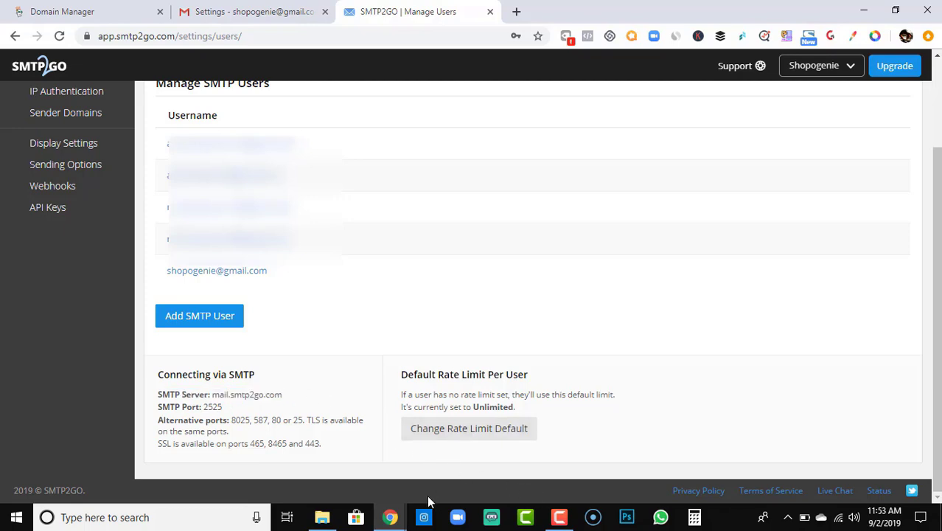
{"action": "mouse_move", "coordinate": [390, 517]}
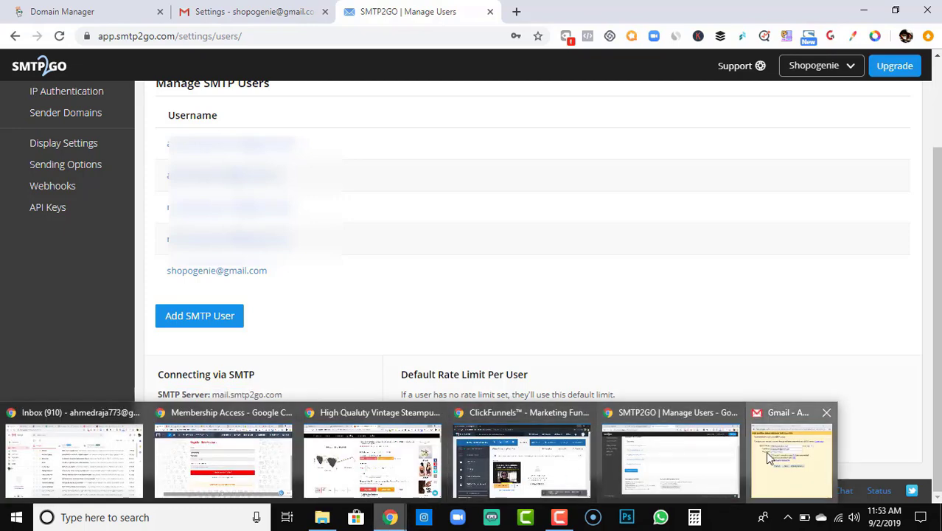
{"action": "left_click", "coordinate": [768, 457]}
{"action": "double_click", "coordinate": [168, 118]}
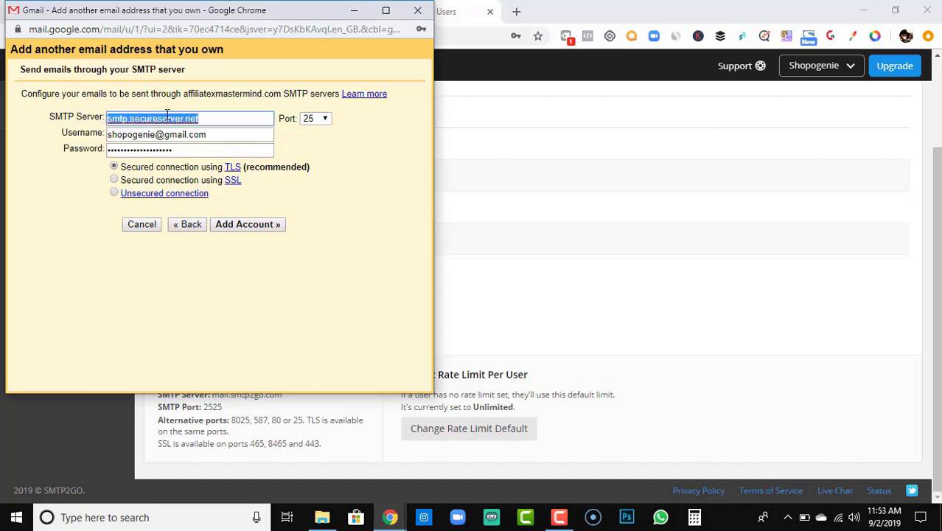
{"action": "key", "text": "BackSpace"}
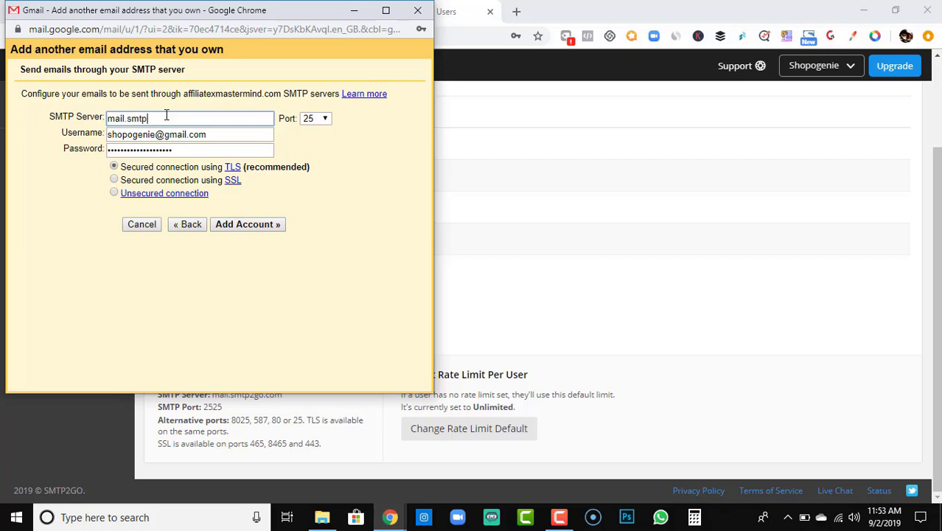
Step: Enter mail.smtp2go.com as the SMTP server and submit, which fails authentication
{"action": "type", "text": "mail.smtp2go.net"}
{"action": "left_click", "coordinate": [591, 206]}
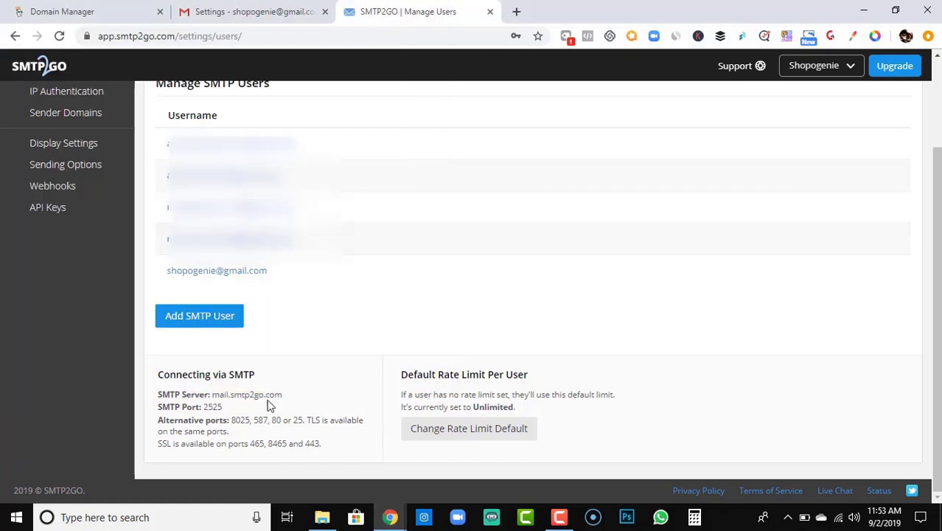
{"action": "mouse_move", "coordinate": [390, 517]}
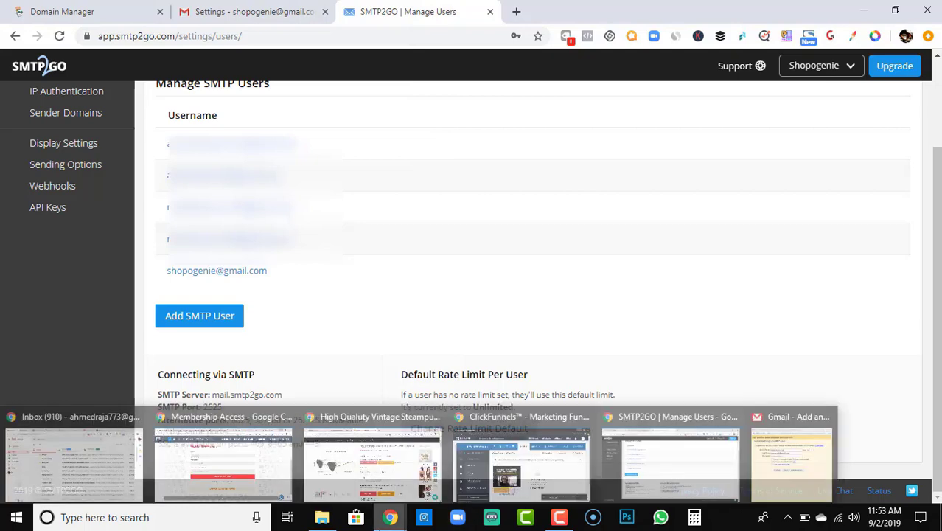
{"action": "left_click", "coordinate": [799, 449]}
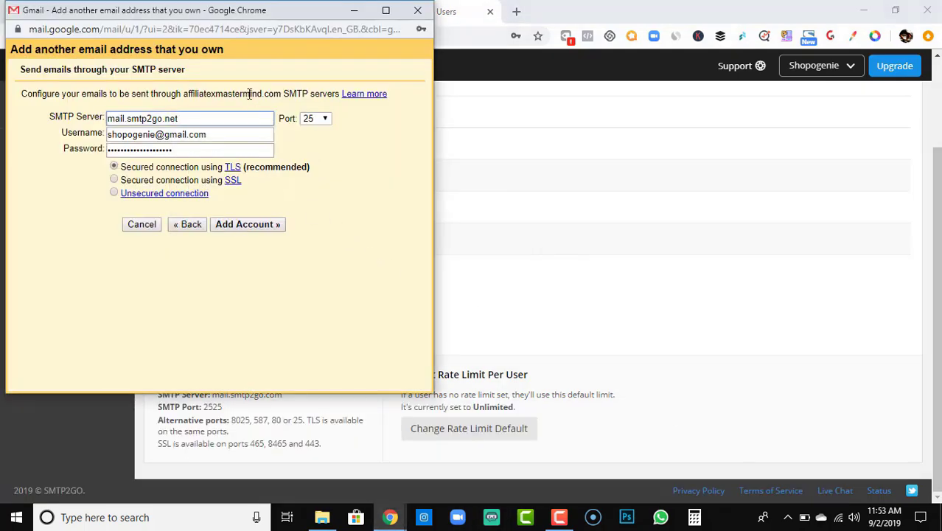
{"action": "key", "text": "BackSpace"}
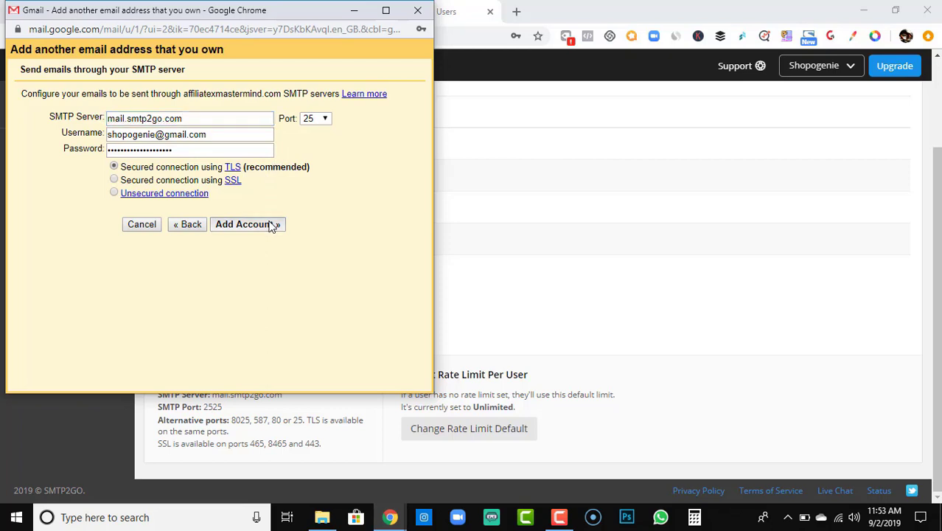
{"action": "left_click", "coordinate": [270, 226]}
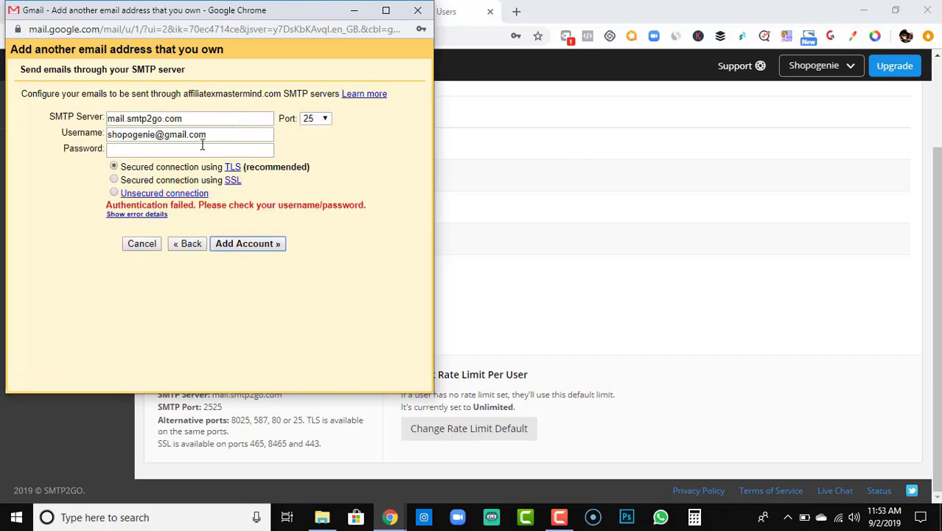
{"action": "left_click", "coordinate": [353, 12]}
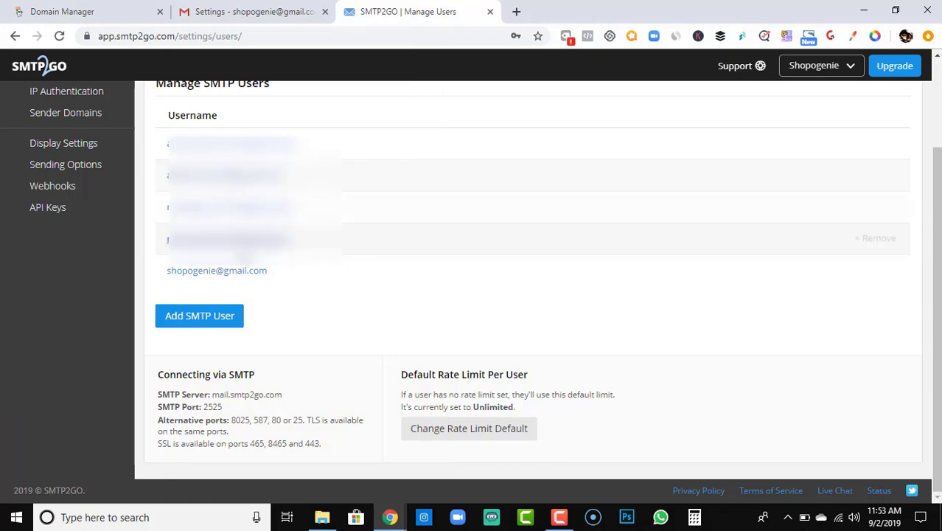
Step: Reveal and copy the SMTP user's real password in SMTP2GO, then save the user
{"action": "left_click", "coordinate": [233, 271]}
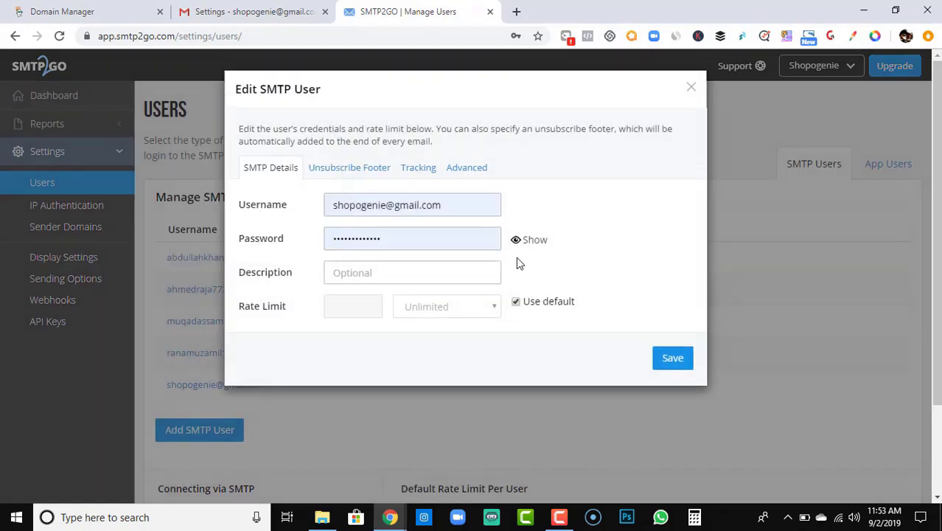
{"action": "left_click", "coordinate": [523, 242]}
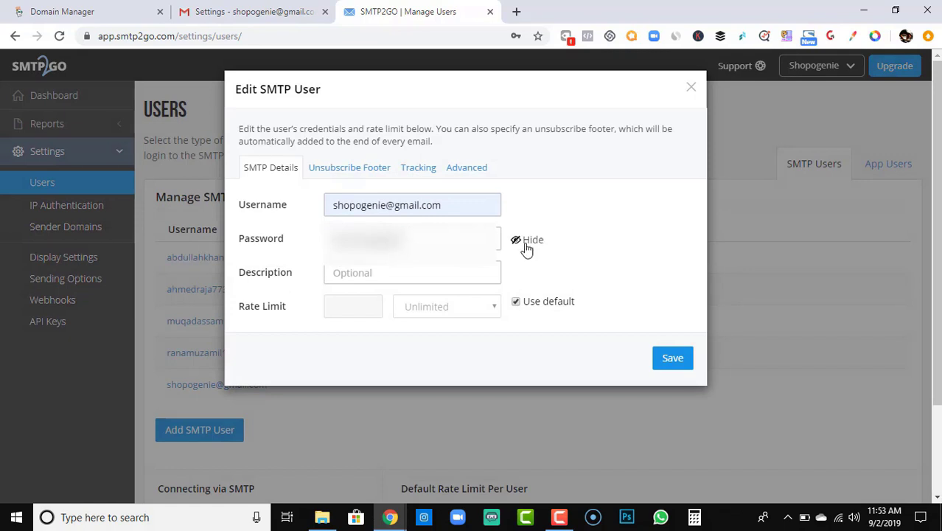
{"action": "double_click", "coordinate": [369, 238]}
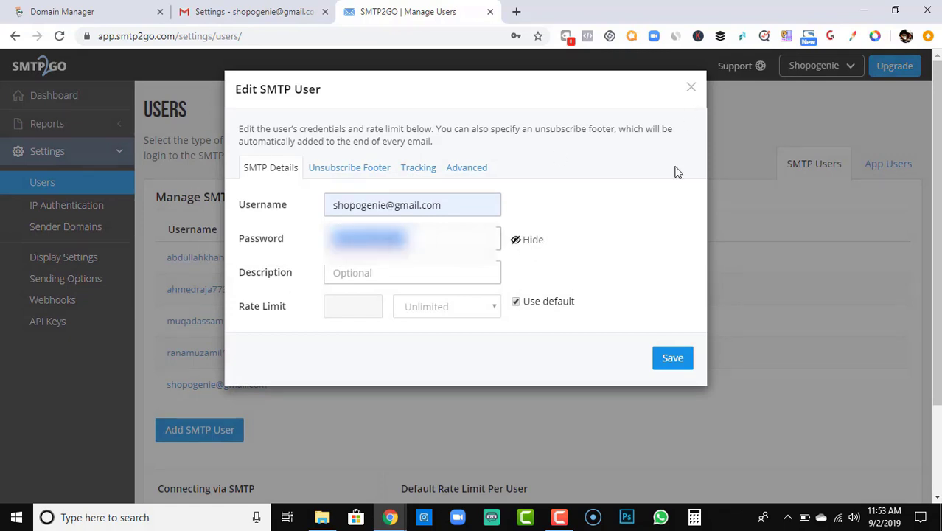
{"action": "left_click", "coordinate": [668, 357]}
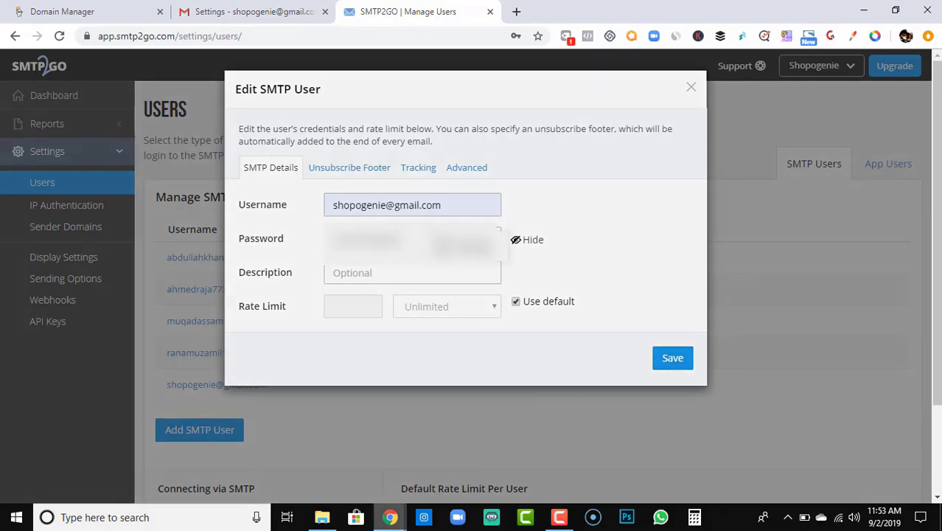
{"action": "mouse_move", "coordinate": [404, 518]}
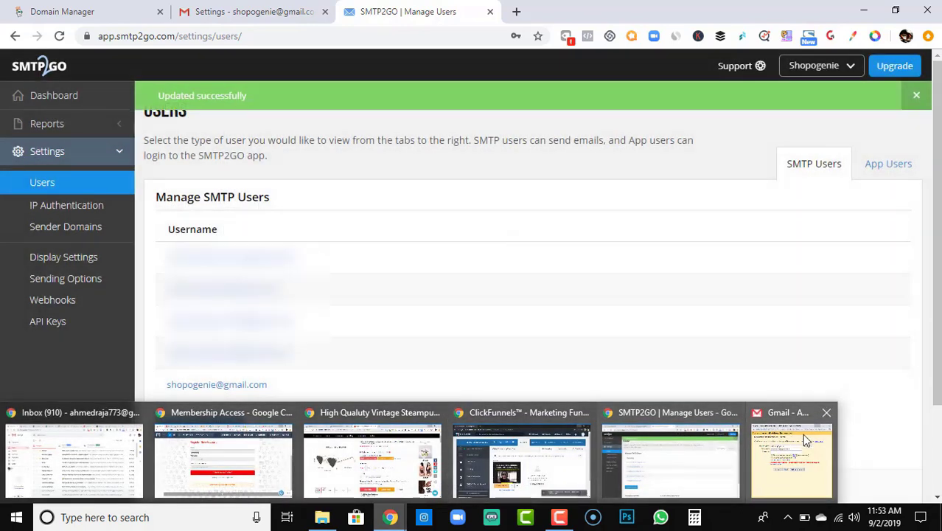
{"action": "left_click", "coordinate": [806, 441]}
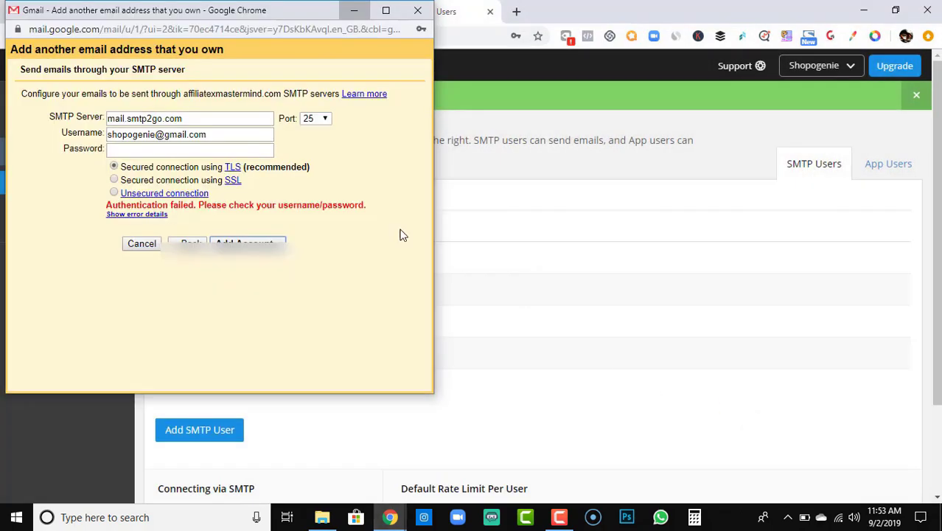
Step: Paste the real password into Gmail, add the account, and let Chrome save the password
{"action": "left_click", "coordinate": [139, 148]}
{"action": "key", "text": "ctrl+v"}
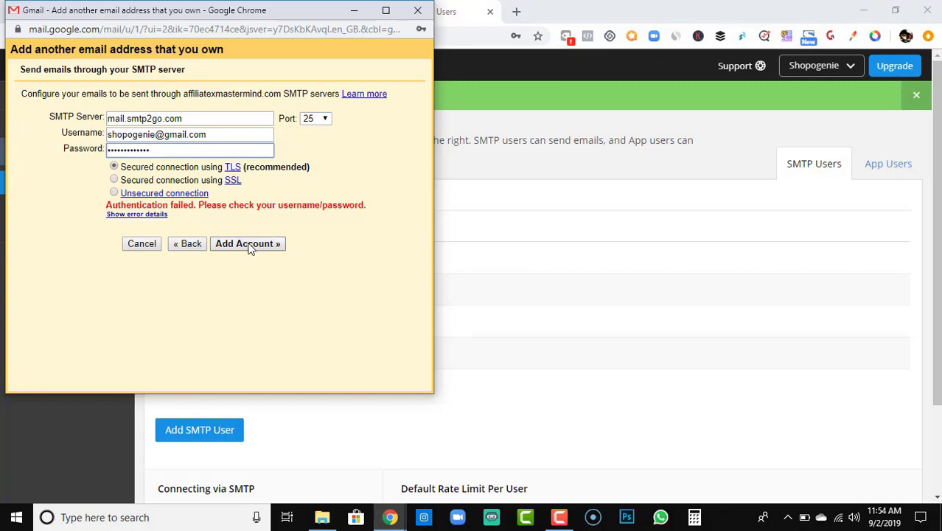
{"action": "left_click", "coordinate": [248, 244]}
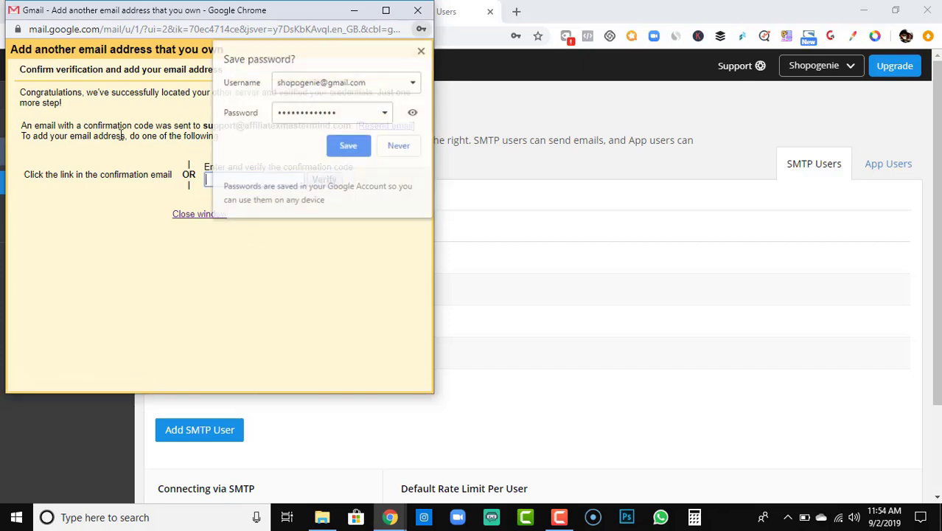
{"action": "left_click", "coordinate": [347, 147]}
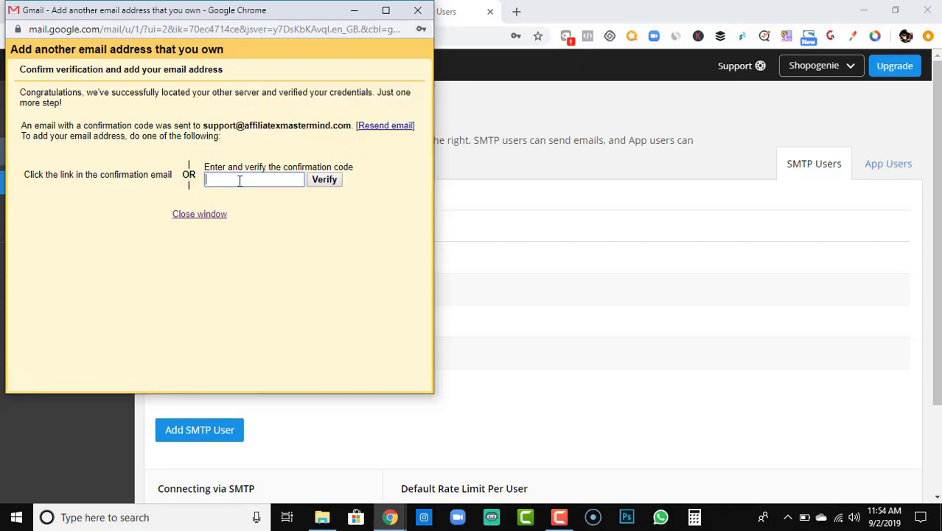
{"action": "left_click", "coordinate": [353, 11]}
{"action": "left_click", "coordinate": [257, 13]}
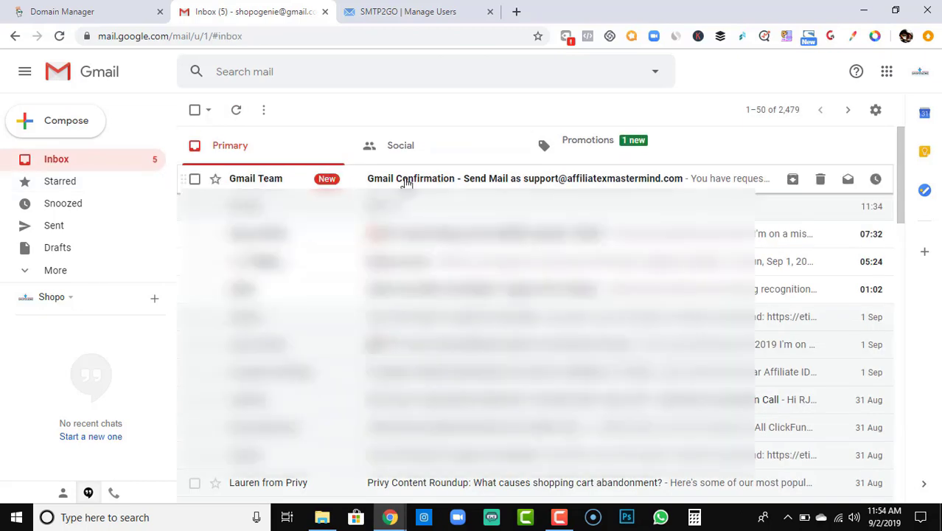
Step: Open the Gmail Confirmation email and try pasting its code into the verification popup
{"action": "left_click", "coordinate": [421, 182]}
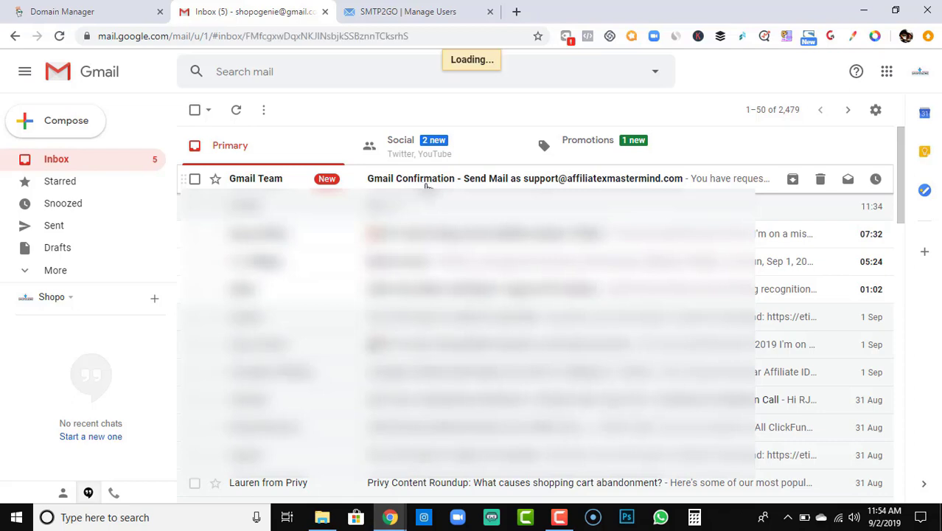
{"action": "double_click", "coordinate": [330, 264]}
{"action": "left_click", "coordinate": [330, 263]}
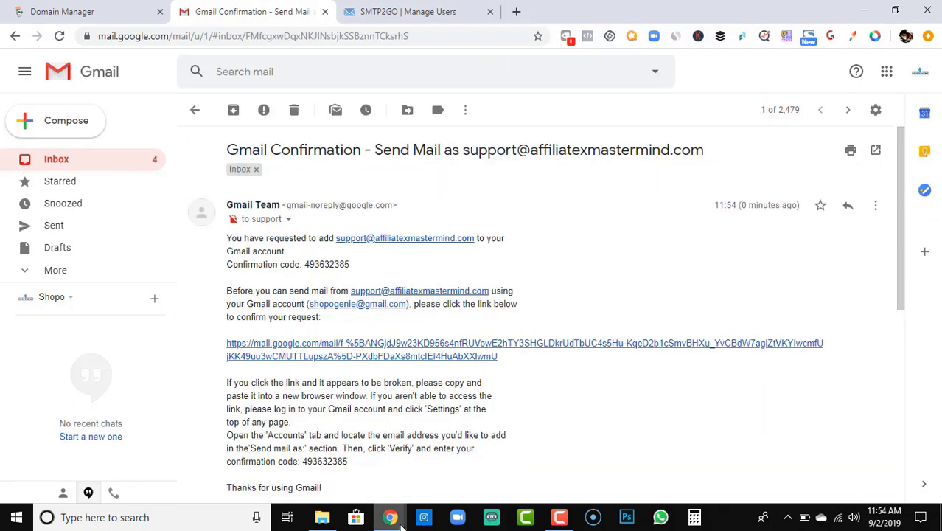
{"action": "mouse_move", "coordinate": [399, 519]}
{"action": "left_click", "coordinate": [790, 453]}
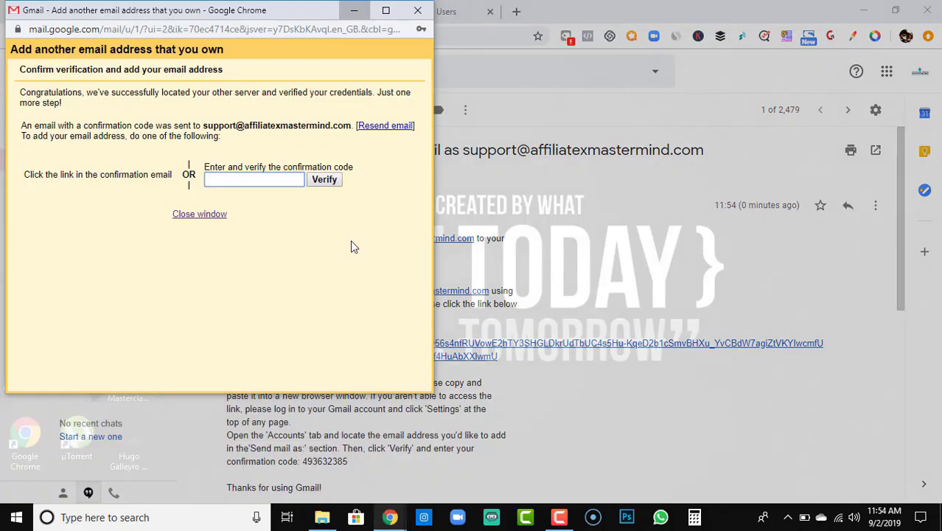
{"action": "key", "text": "ctrl+v"}
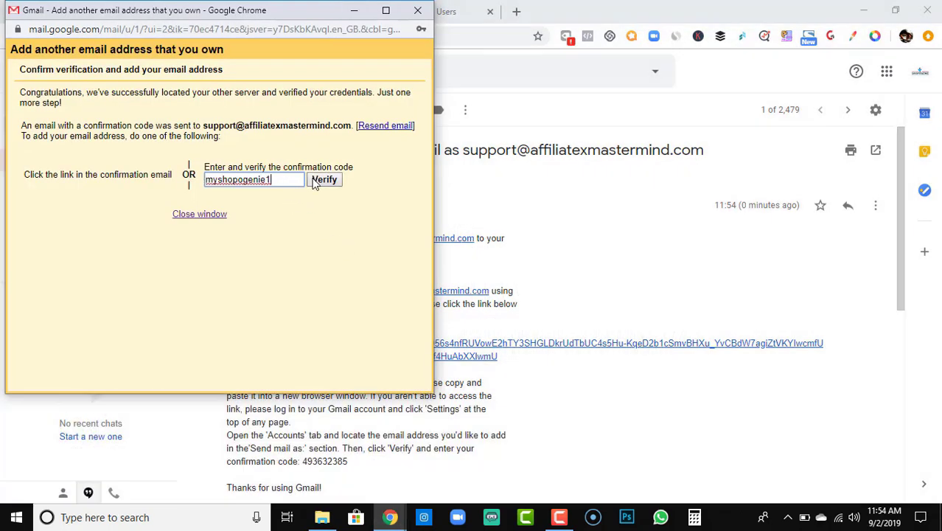
{"action": "left_click", "coordinate": [323, 180]}
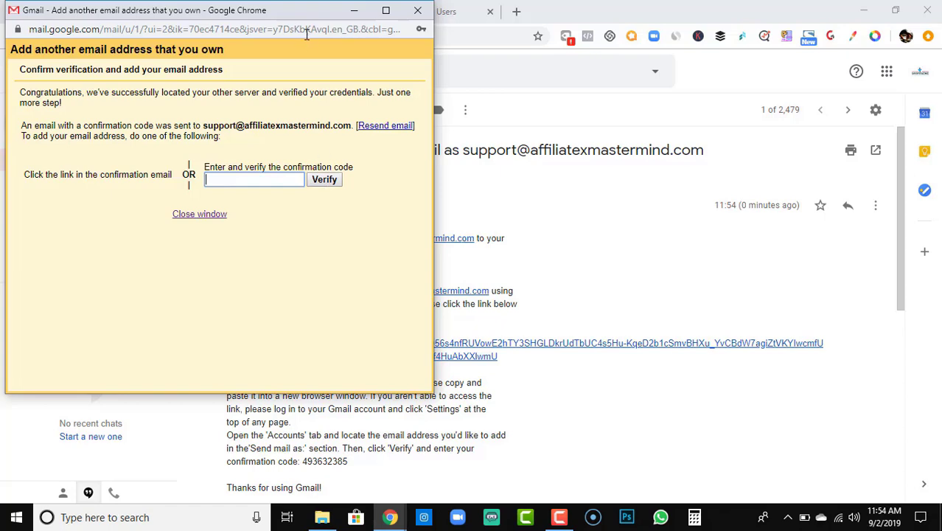
{"action": "left_click", "coordinate": [353, 12]}
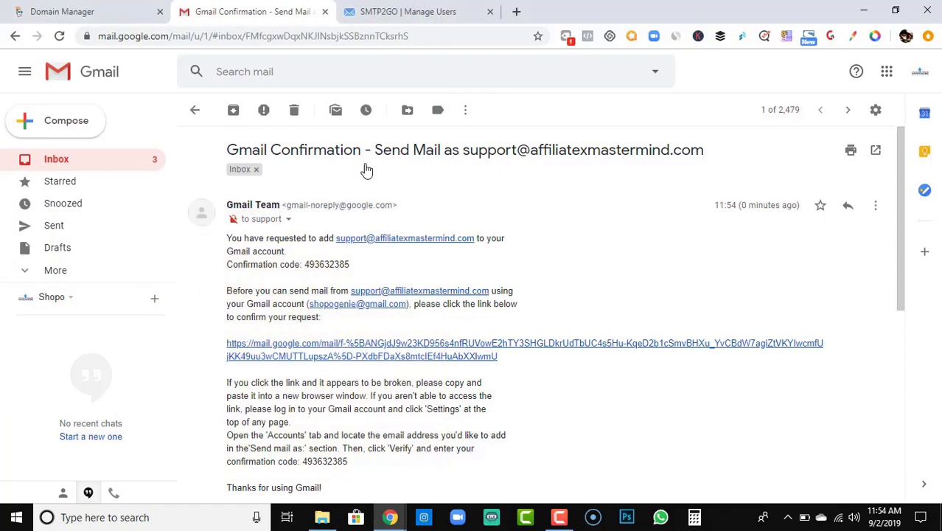
Step: Copy the confirmation code again, paste it, and submit it for verification
{"action": "double_click", "coordinate": [335, 264]}
{"action": "key", "text": "ctrl+c"}
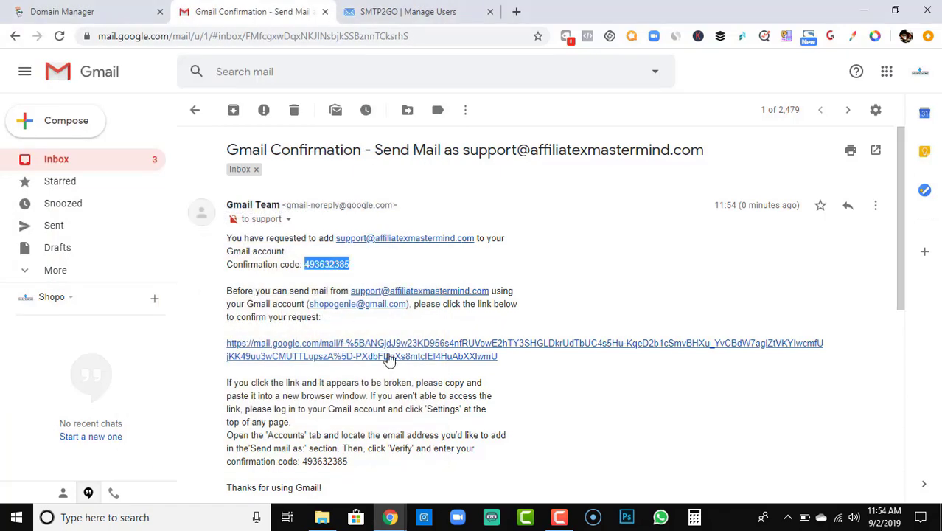
{"action": "mouse_move", "coordinate": [390, 516]}
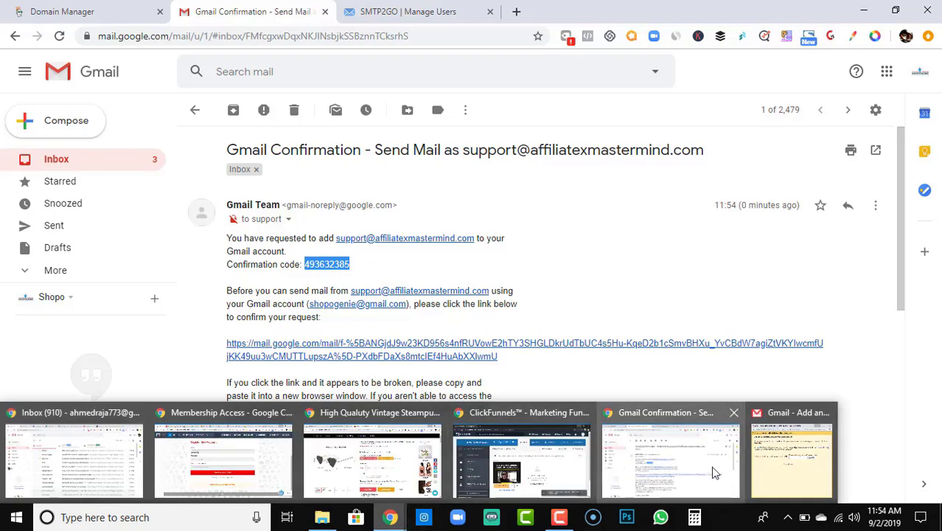
{"action": "left_click", "coordinate": [775, 460]}
{"action": "key", "text": "ctrl+v"}
{"action": "left_click", "coordinate": [322, 185]}
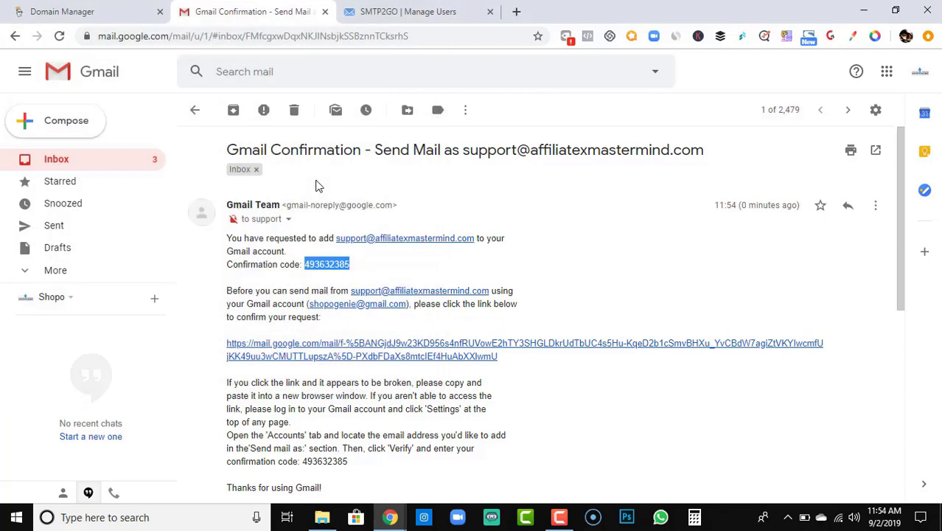
Step: Mark all inbox conversations as read
{"action": "left_click", "coordinate": [194, 110]}
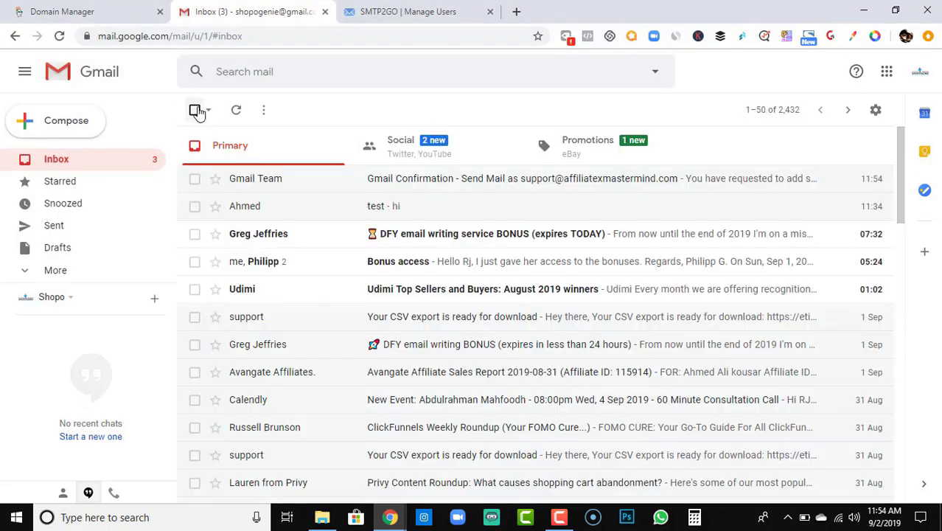
{"action": "left_click", "coordinate": [264, 110]}
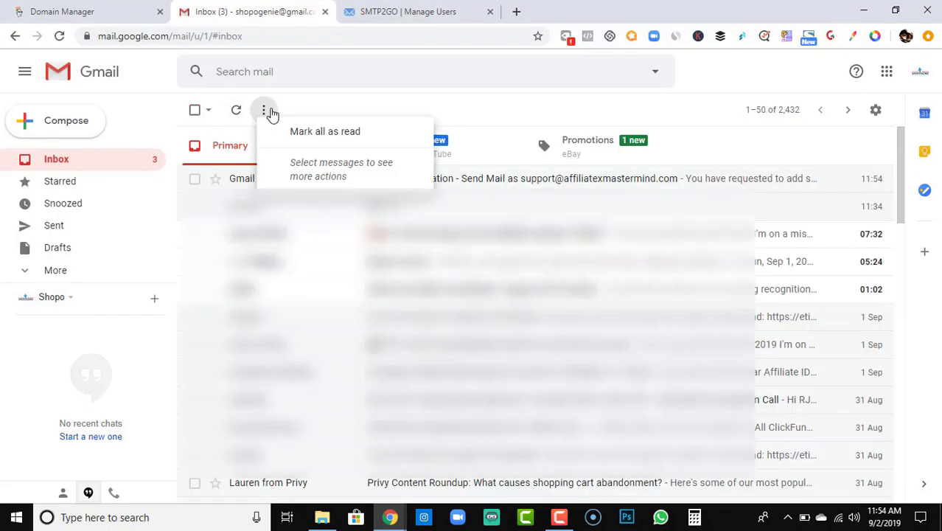
{"action": "left_click", "coordinate": [309, 131]}
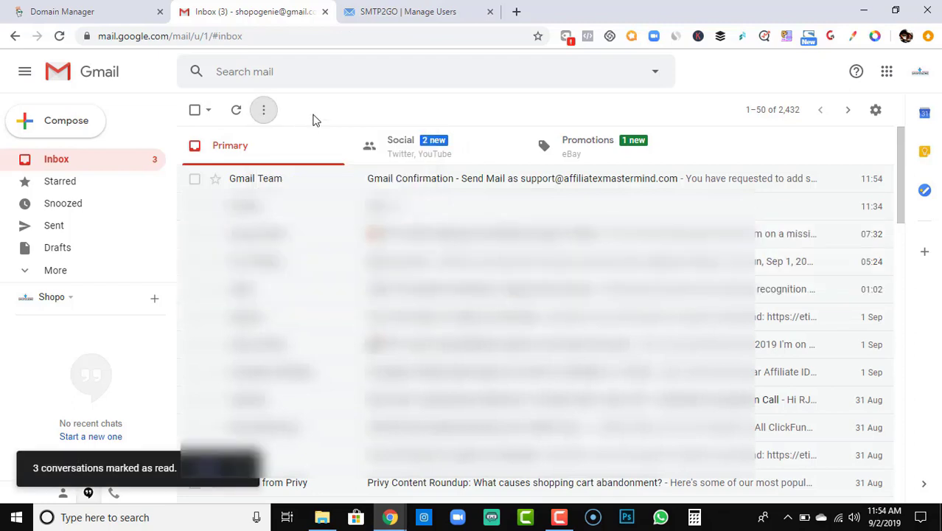
{"action": "left_click", "coordinate": [388, 14]}
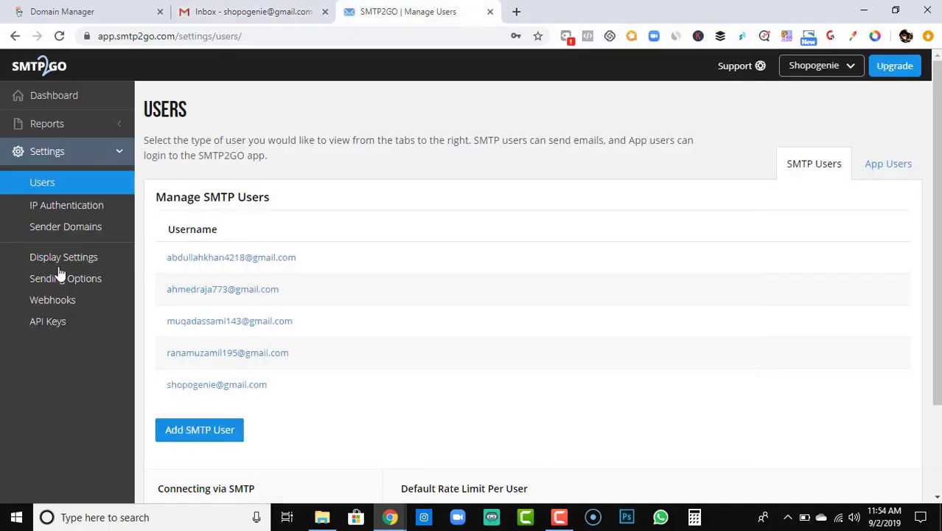
Step: Add affiliatexmastermind.com as a new domain on SMTP2GO's Sender Domains settings page
{"action": "left_click", "coordinate": [63, 236]}
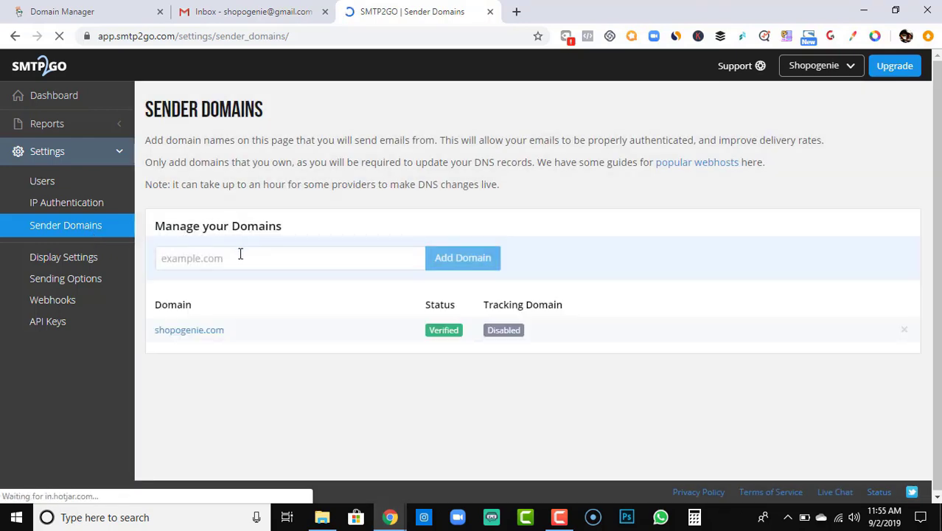
{"action": "left_click", "coordinate": [240, 254]}
{"action": "type", "text": "affili"}
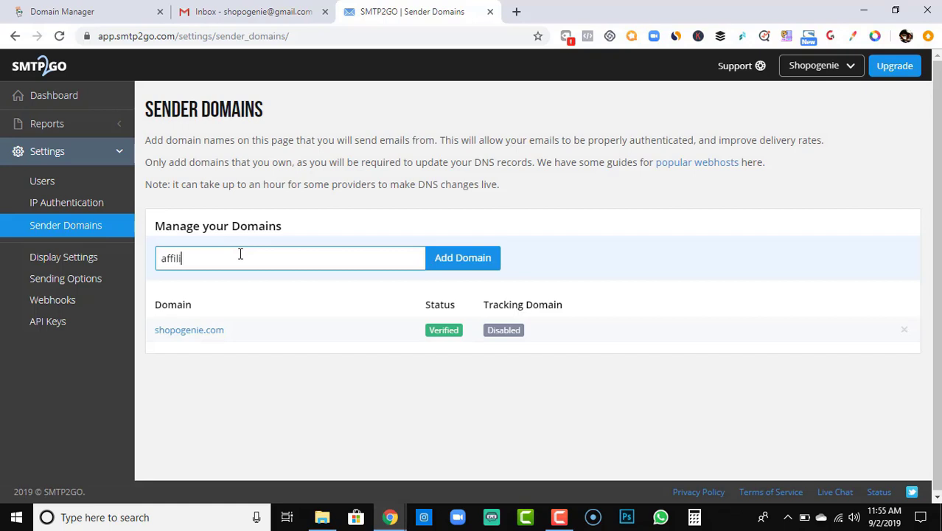
{"action": "type", "text": "atexmastermind.com"}
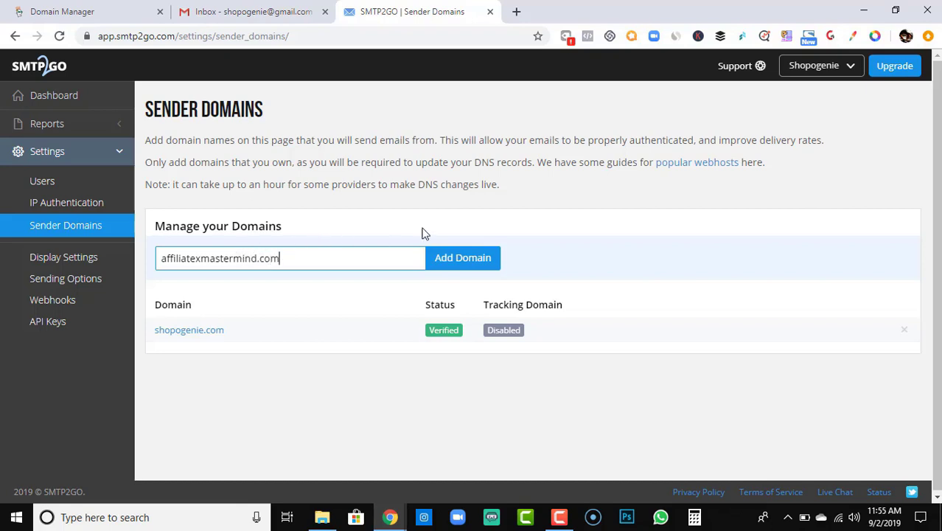
{"action": "left_click", "coordinate": [462, 258]}
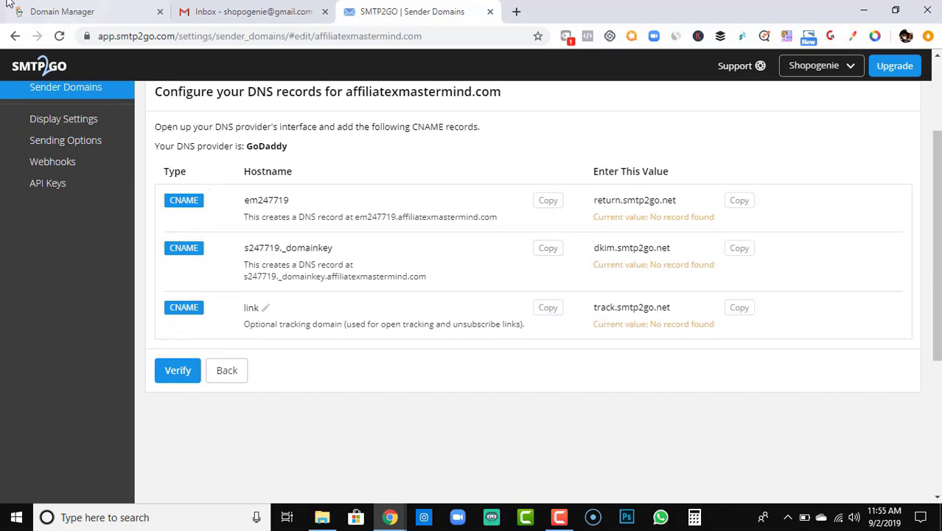
Step: Move the GoDaddy tab to second place and start a new DNS record
{"action": "left_click", "coordinate": [35, 7]}
{"action": "left_click_drag", "start_coordinate": [33, 8], "coordinate": [188, 7]}
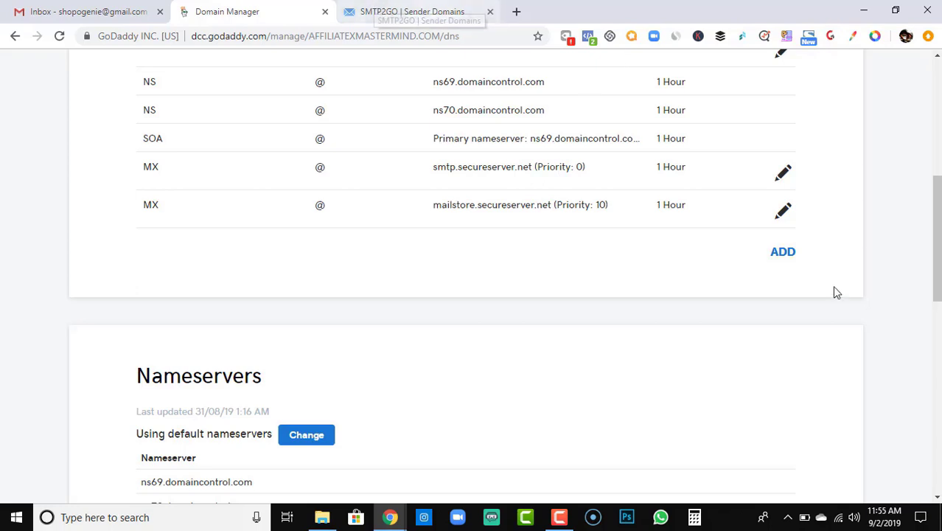
{"action": "left_click", "coordinate": [784, 255]}
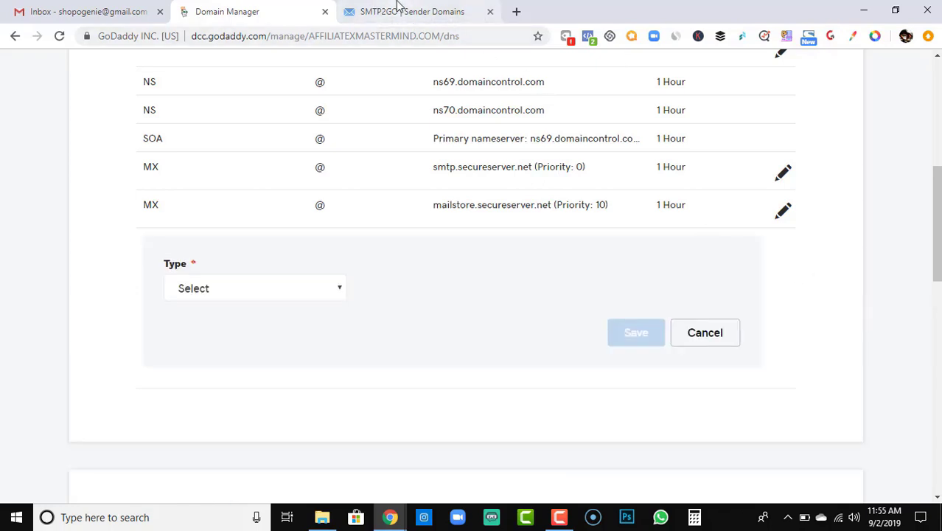
{"action": "left_click", "coordinate": [402, 10]}
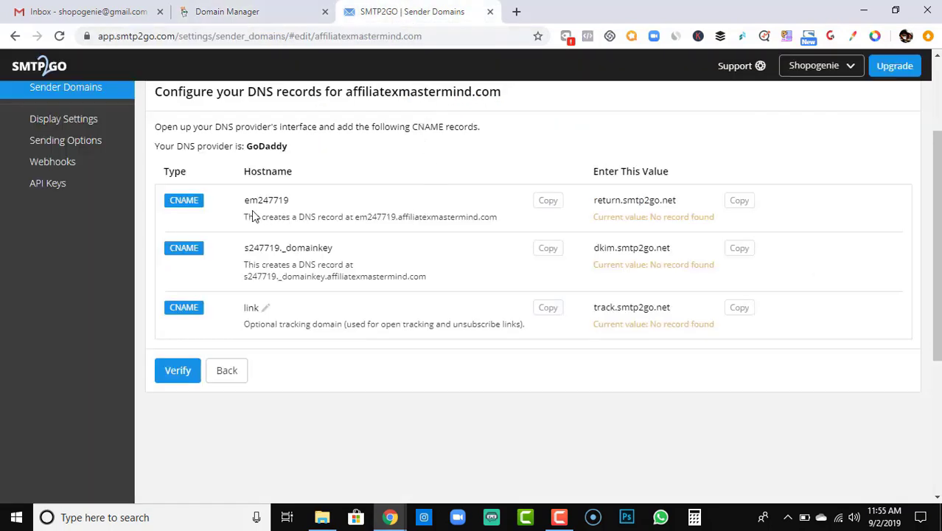
{"action": "left_click", "coordinate": [271, 6]}
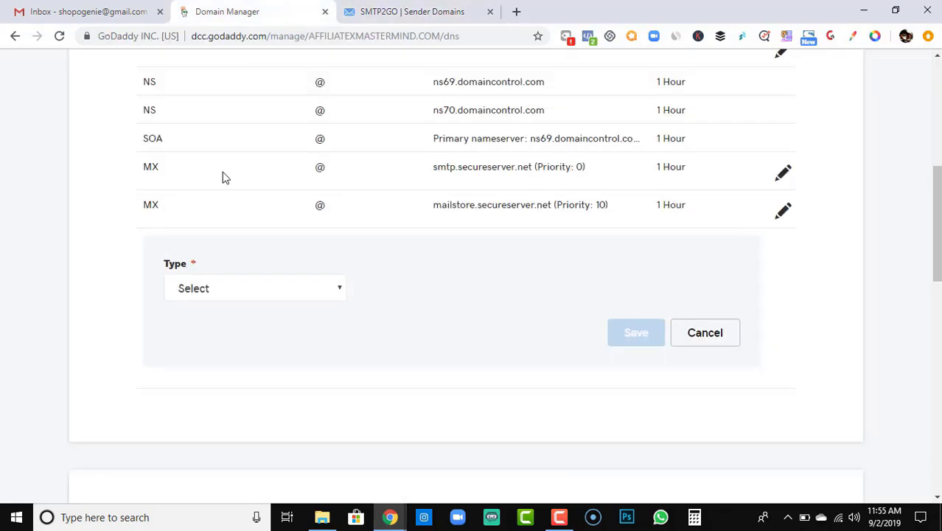
Step: Set the new record's type to CNAME and copy the em247719 host from SMTP2GO
{"action": "left_click", "coordinate": [222, 296]}
{"action": "left_click", "coordinate": [224, 364]}
{"action": "left_click", "coordinate": [404, 10]}
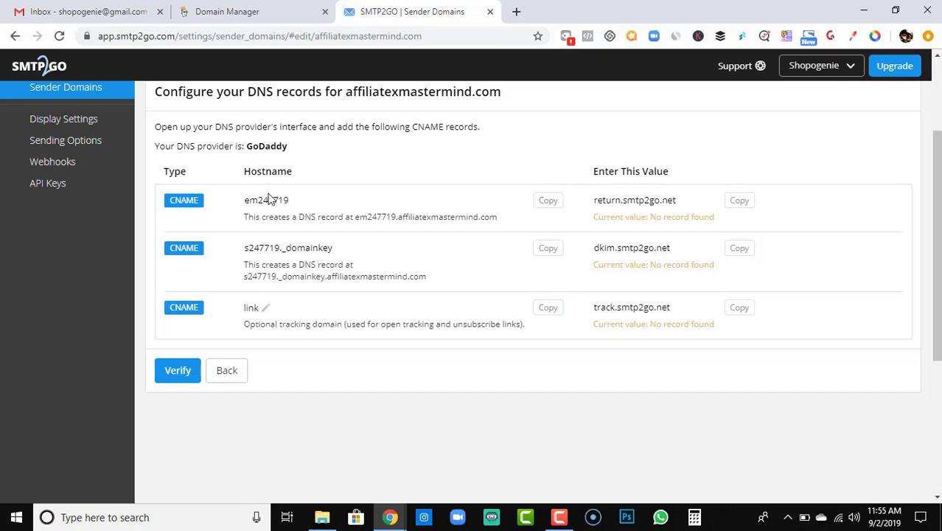
{"action": "double_click", "coordinate": [270, 202]}
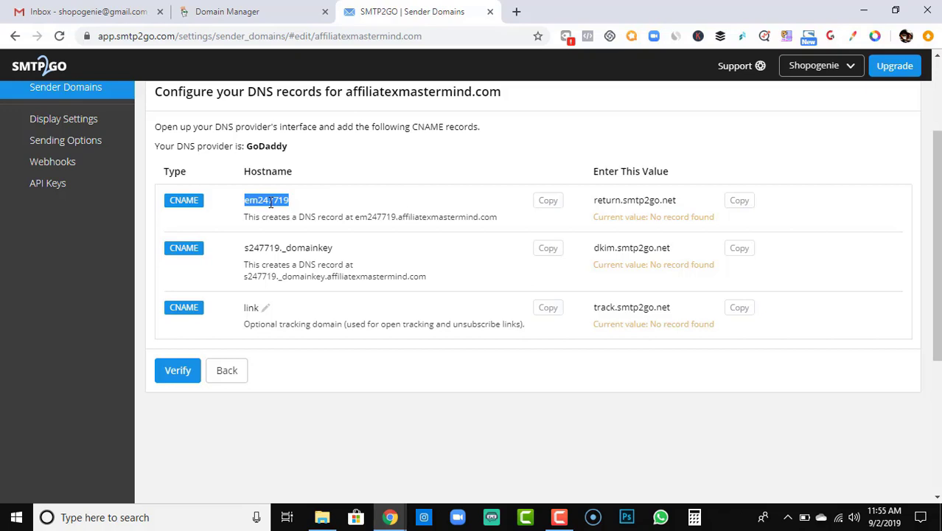
{"action": "left_click", "coordinate": [248, 10]}
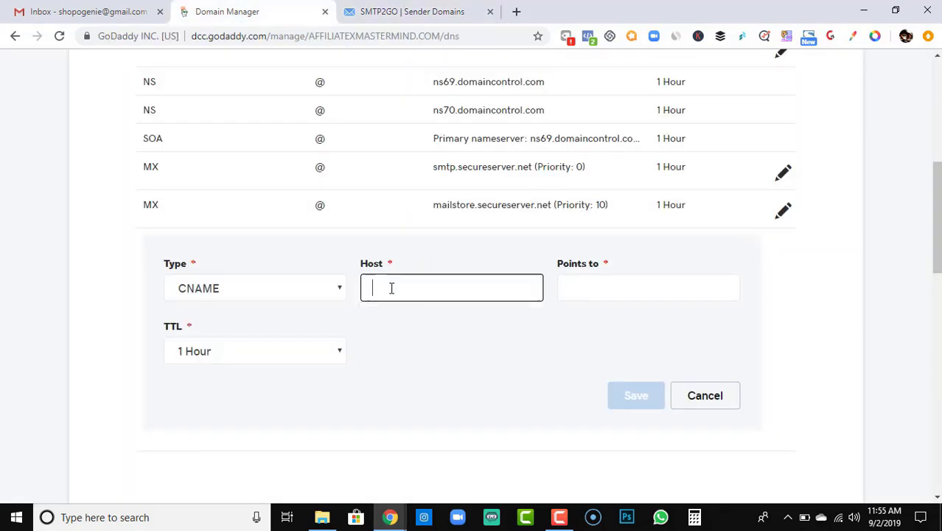
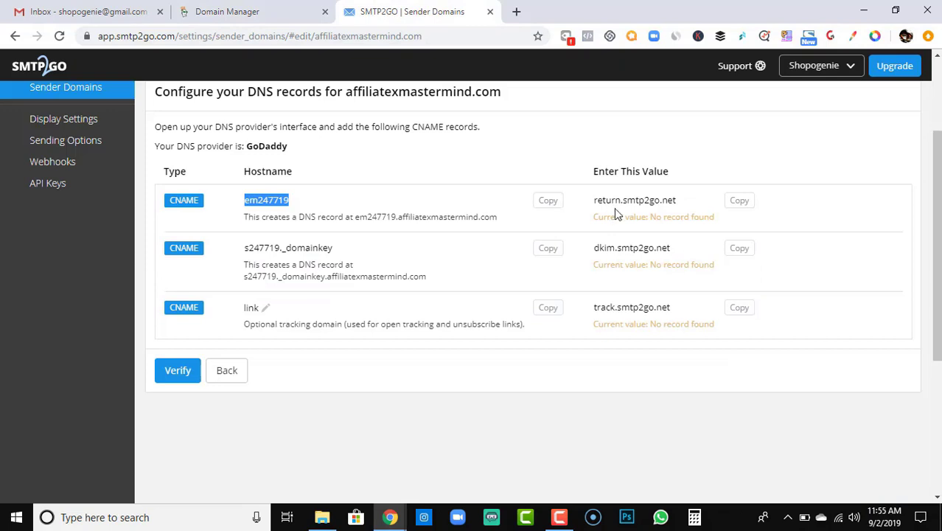
Step: Point the new em247719 CNAME at return.smtp2go.net, save it, and run SMTP2GO's verification
{"action": "triple_click", "coordinate": [618, 201]}
{"action": "key", "text": "ctrl+c"}
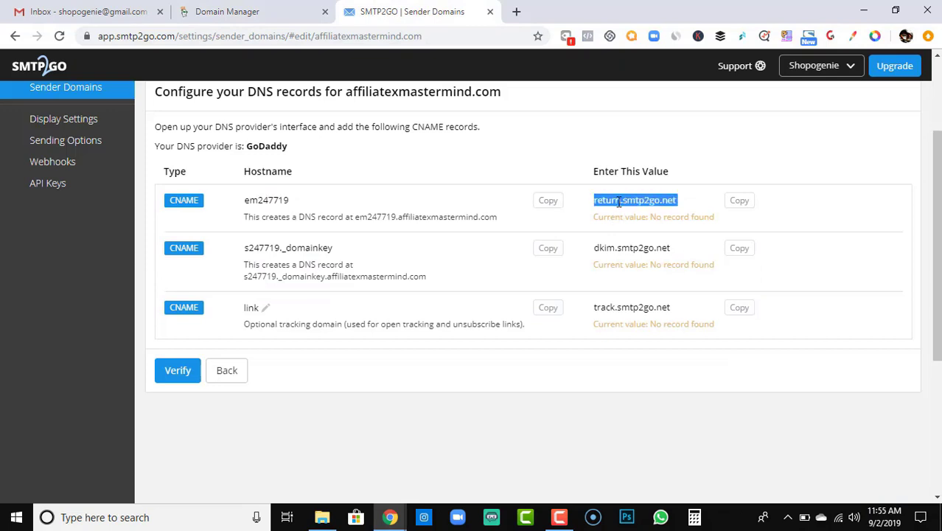
{"action": "left_click", "coordinate": [250, 11]}
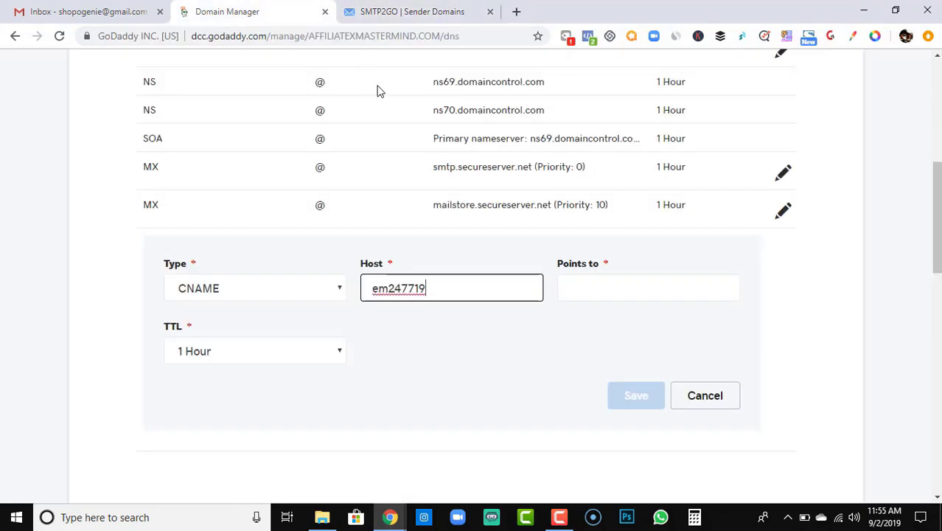
{"action": "left_click", "coordinate": [584, 297]}
{"action": "key", "text": "ctrl+v"}
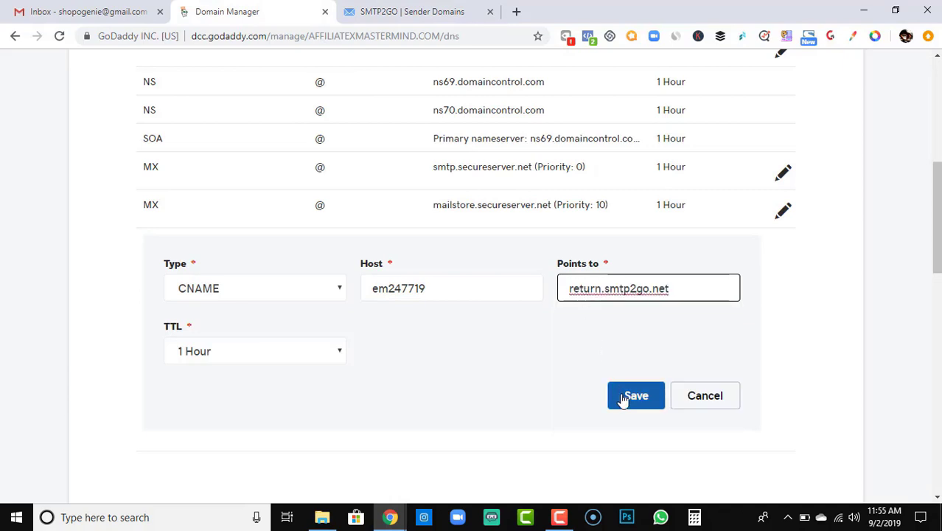
{"action": "left_click", "coordinate": [622, 397]}
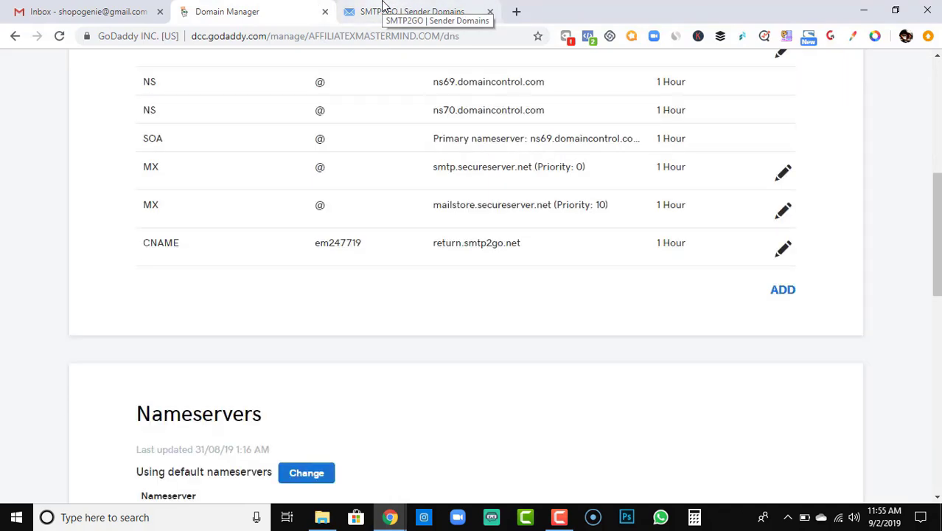
{"action": "left_click", "coordinate": [383, 6]}
{"action": "left_click", "coordinate": [179, 368]}
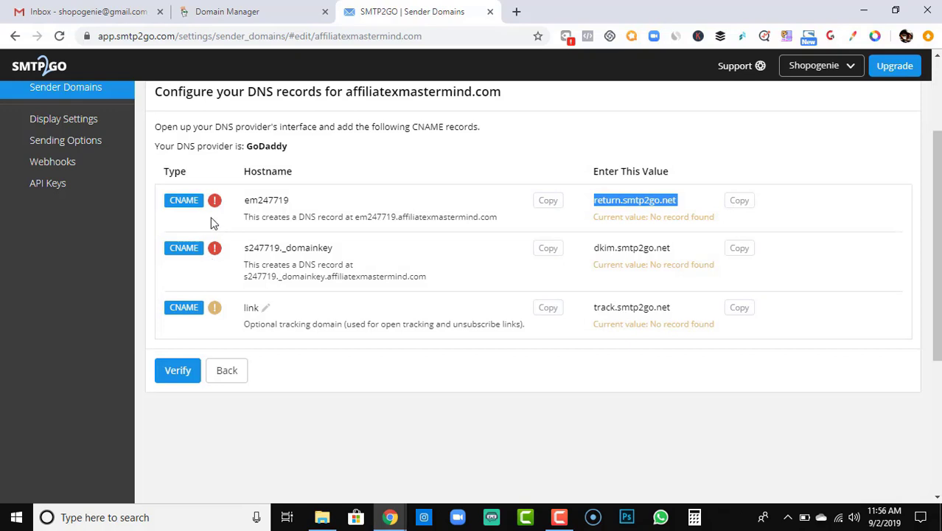
Step: Copy the full hostname em247719.affiliatexmastermind.com from SMTP2GO's DNS records
{"action": "left_click", "coordinate": [420, 247]}
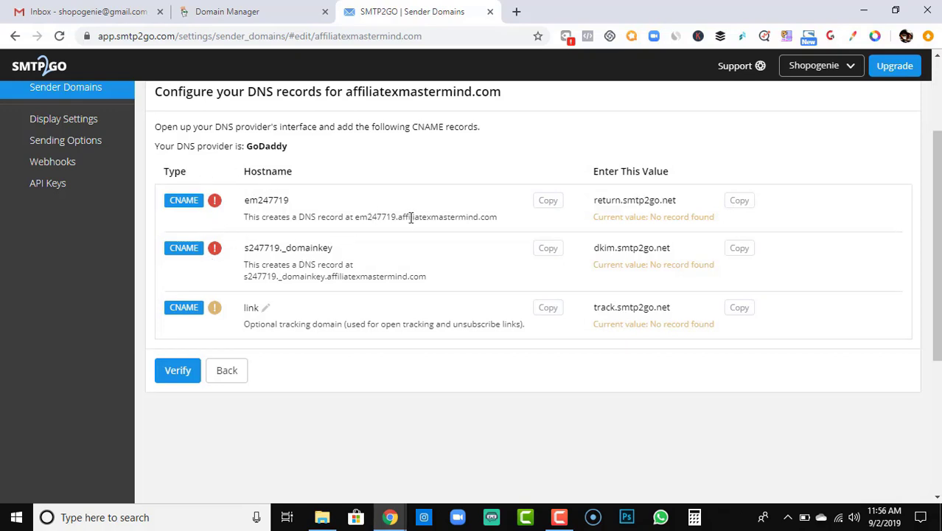
{"action": "triple_click", "coordinate": [411, 217]}
{"action": "left_click", "coordinate": [514, 215]}
{"action": "left_click_drag", "start_coordinate": [500, 225], "coordinate": [459, 217]}
{"action": "left_click", "coordinate": [484, 232]}
{"action": "left_click_drag", "start_coordinate": [357, 221], "coordinate": [498, 217]}
{"action": "key", "text": "ctrl+c"}
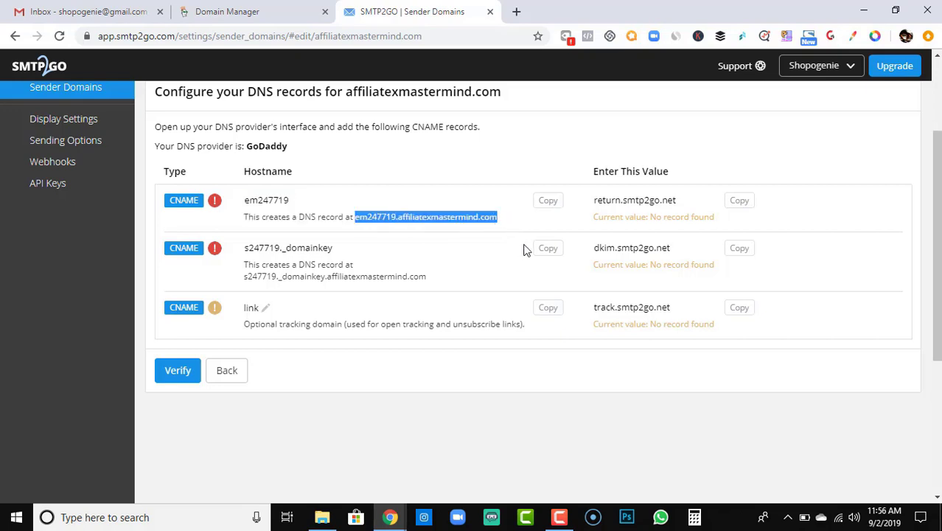
Step: Change the em247719 CNAME host to em247719.affiliatexmastermind.com, save, and re-verify in SMTP2GO
{"action": "mouse_move", "coordinate": [390, 517]}
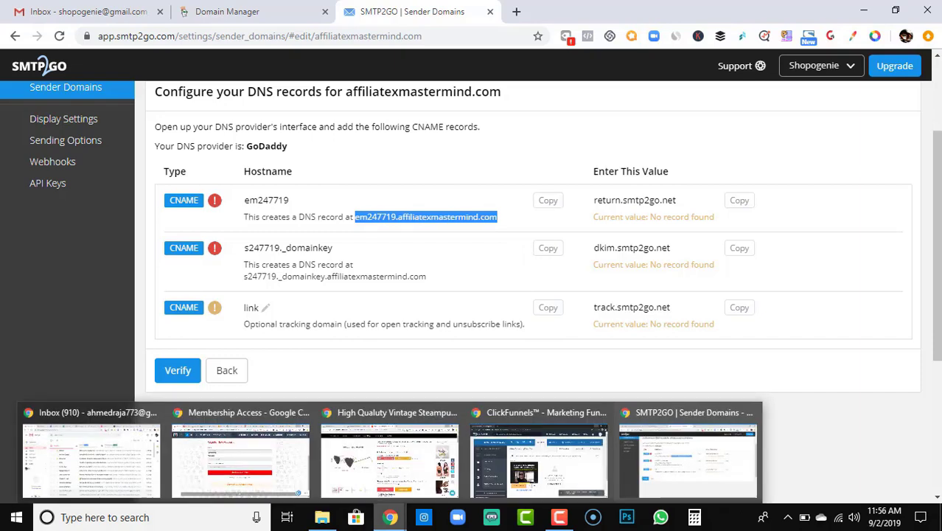
{"action": "left_click", "coordinate": [223, 11]}
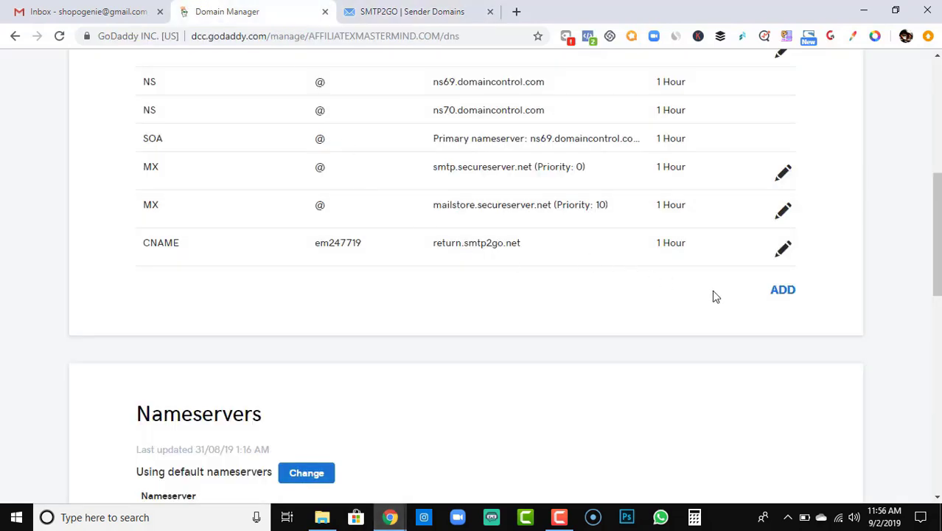
{"action": "left_click", "coordinate": [782, 251]}
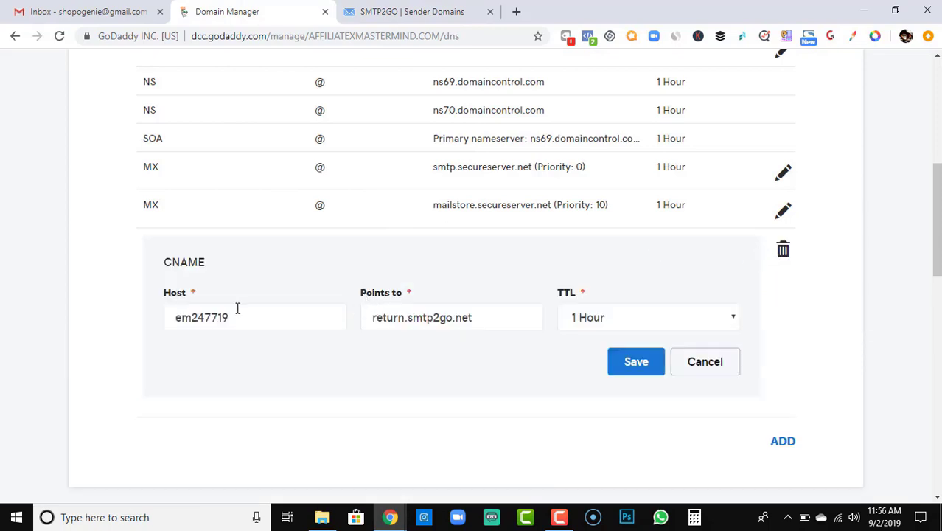
{"action": "double_click", "coordinate": [204, 318]}
{"action": "key", "text": "ctrl+v"}
{"action": "left_click", "coordinate": [635, 362]}
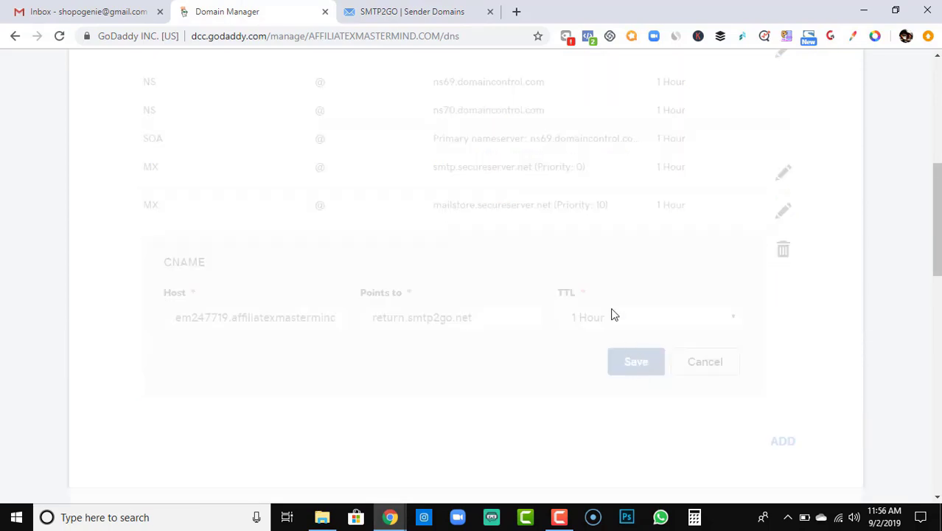
{"action": "left_click", "coordinate": [400, 11]}
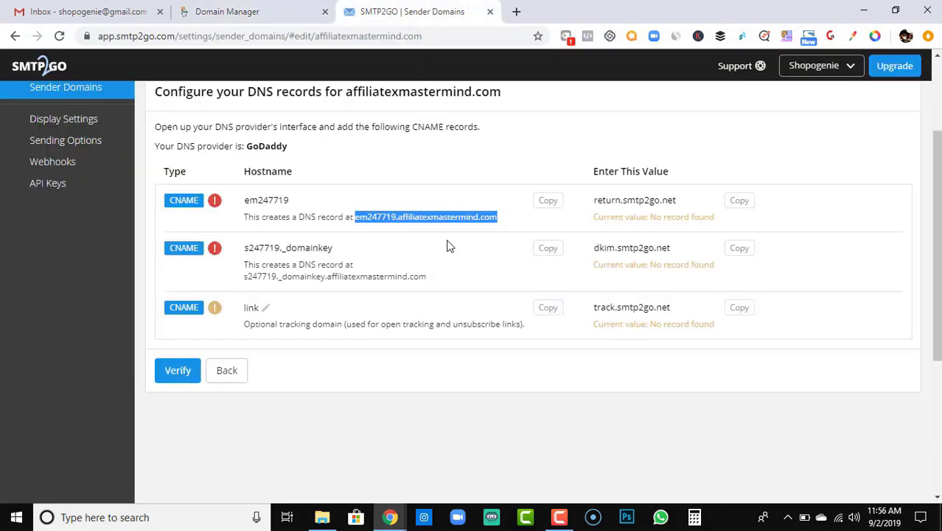
{"action": "left_click", "coordinate": [375, 419]}
{"action": "left_click", "coordinate": [168, 374]}
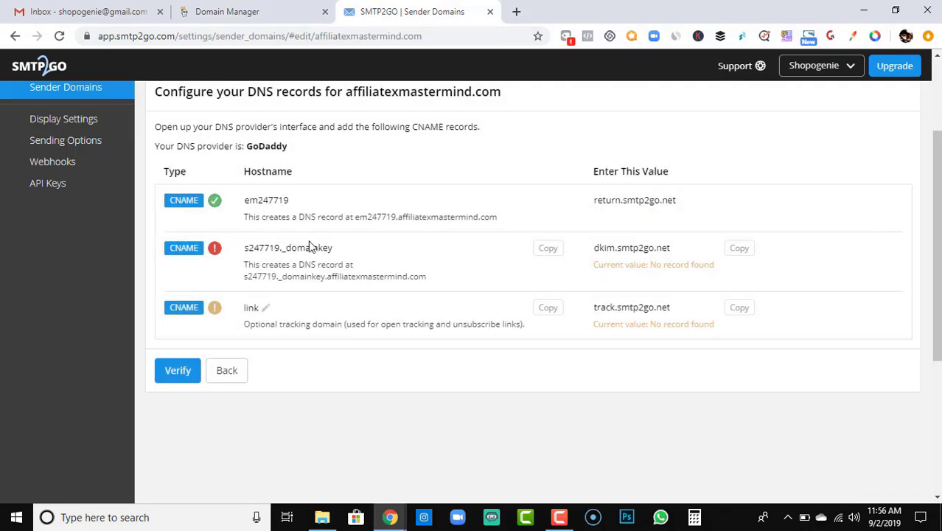
Step: Copy s247719._domainkey and start a new GoDaddy CNAME record with that host
{"action": "double_click", "coordinate": [299, 247]}
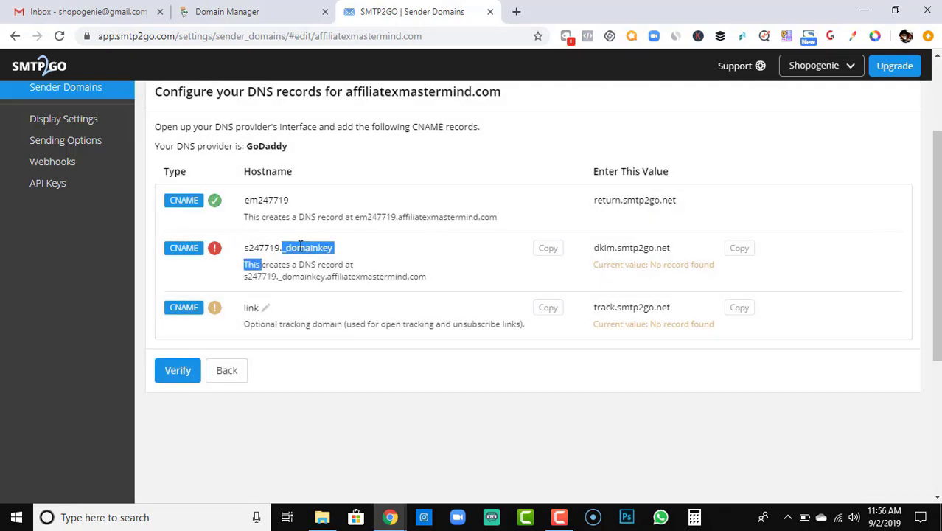
{"action": "left_click", "coordinate": [300, 247]}
{"action": "left_click", "coordinate": [548, 250]}
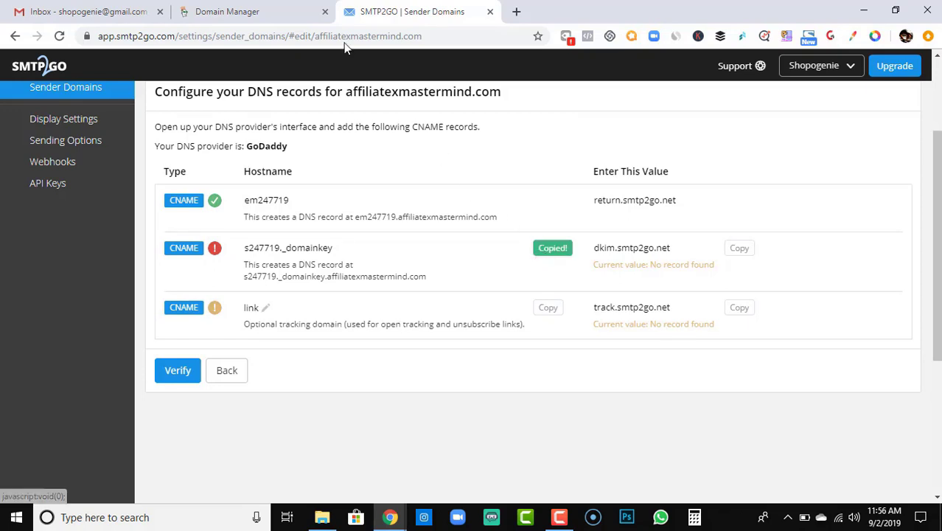
{"action": "left_click", "coordinate": [248, 11]}
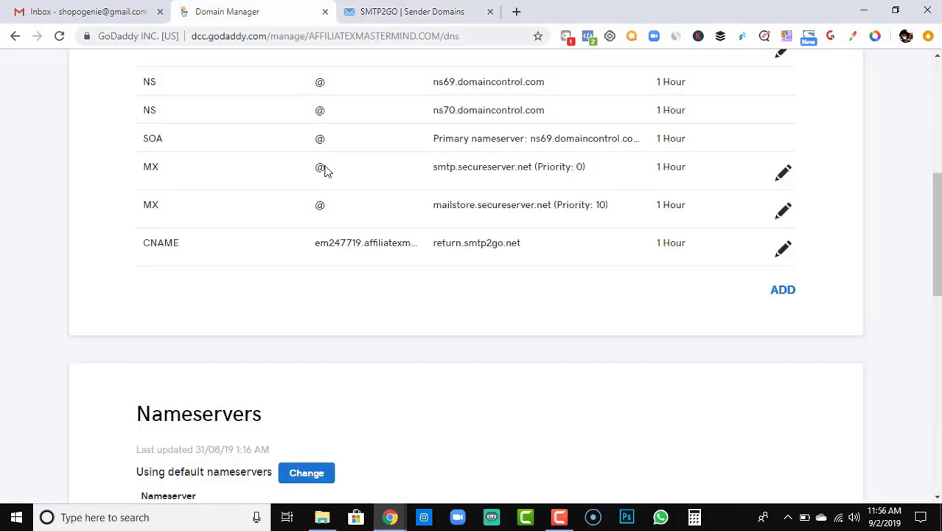
{"action": "left_click", "coordinate": [785, 294]}
{"action": "left_click", "coordinate": [251, 336]}
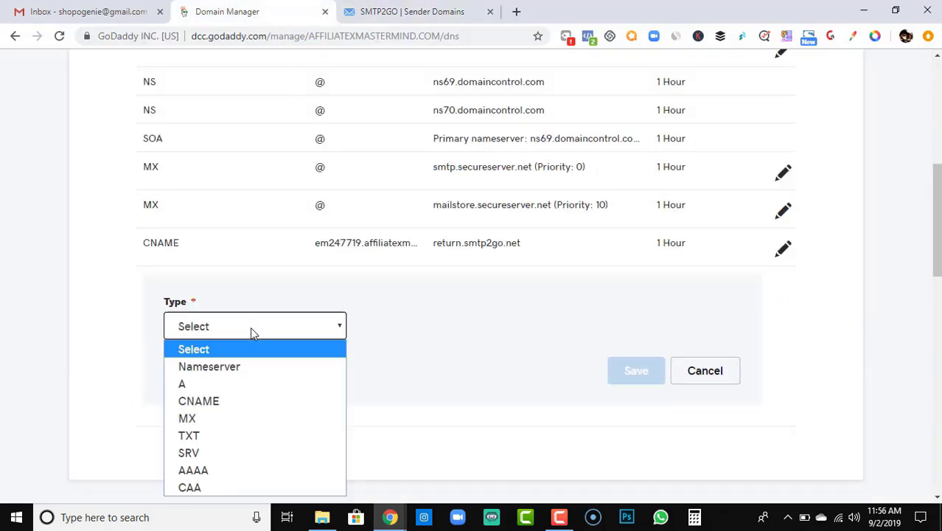
{"action": "left_click", "coordinate": [237, 395]}
{"action": "left_click", "coordinate": [398, 328]}
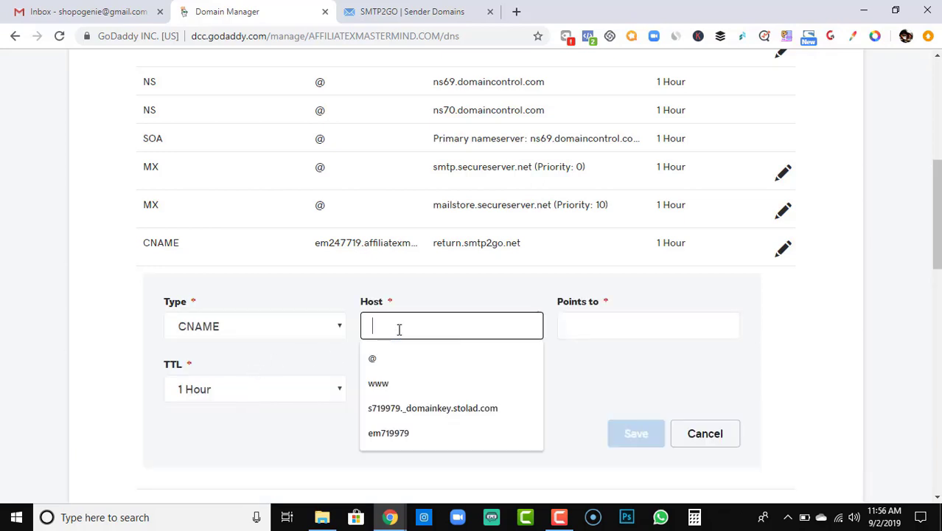
{"action": "key", "text": "ctrl+v"}
Step: Point the domainkey CNAME at dkim.smtp2go.net, save it, and re-verify in SMTP2GO
{"action": "left_click", "coordinate": [408, 9]}
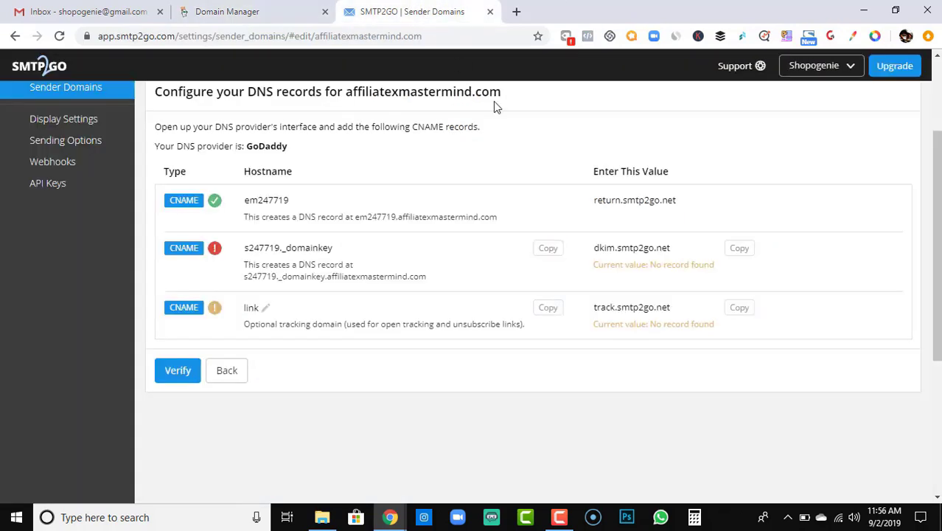
{"action": "left_click", "coordinate": [739, 249]}
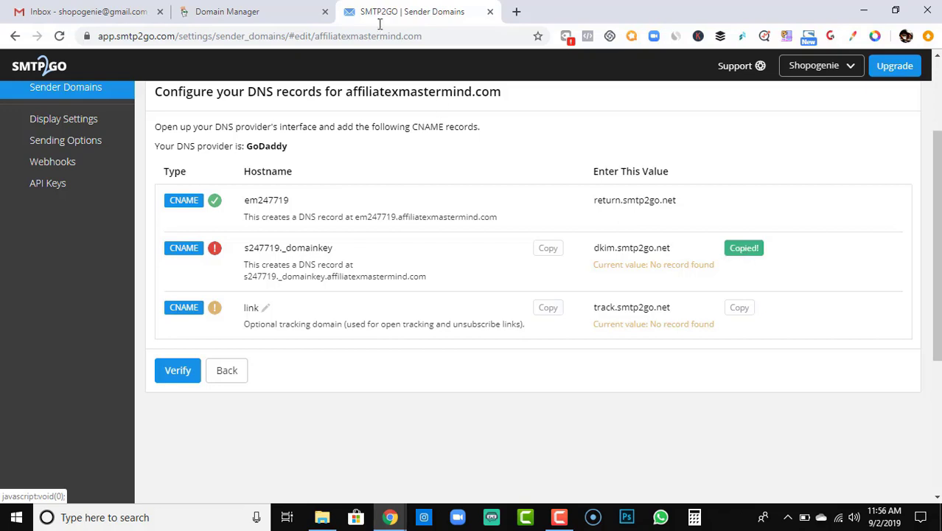
{"action": "left_click", "coordinate": [221, 11]}
{"action": "left_click", "coordinate": [584, 327]}
{"action": "key", "text": "ctrl+v"}
{"action": "left_click", "coordinate": [628, 443]}
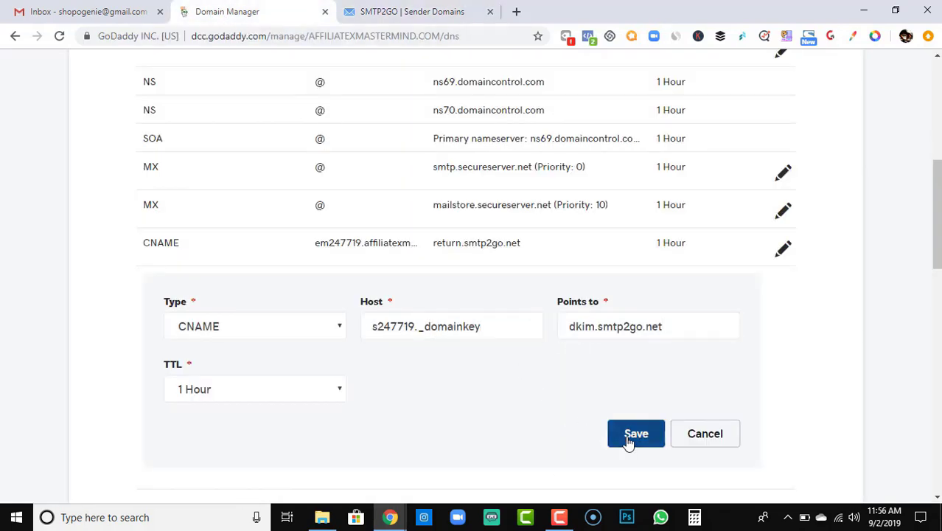
{"action": "left_click", "coordinate": [383, 10]}
{"action": "left_click", "coordinate": [181, 374]}
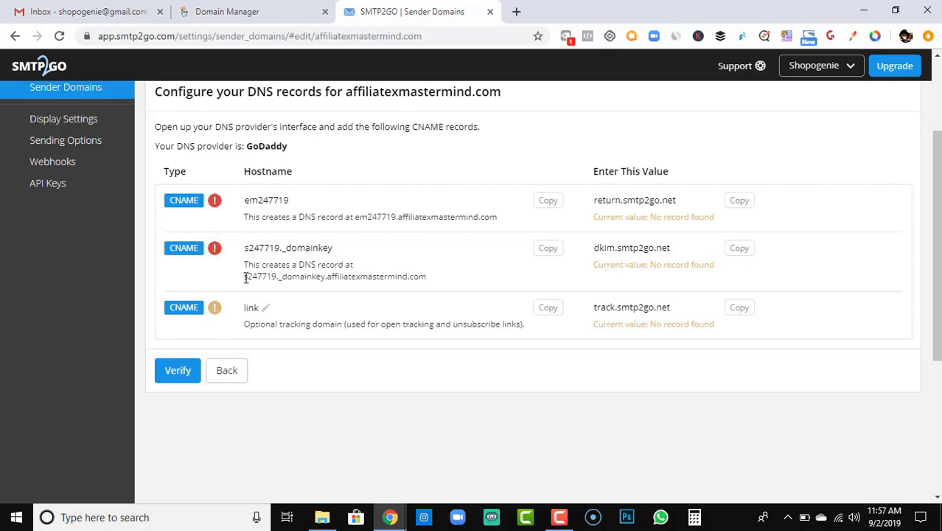
Step: Copy the full s247719._domainkey record name from SMTP2GO's records page
{"action": "left_click_drag", "start_coordinate": [247, 277], "coordinate": [431, 286]}
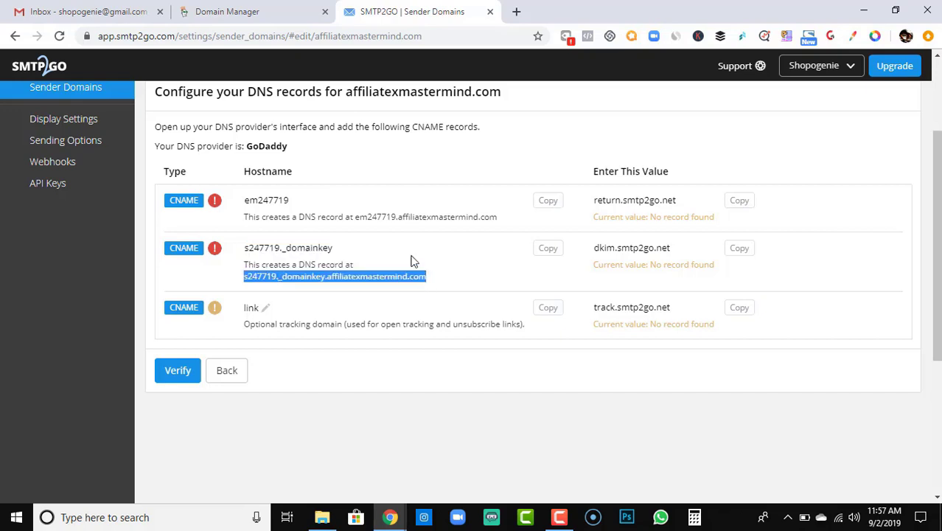
{"action": "left_click", "coordinate": [206, 18]}
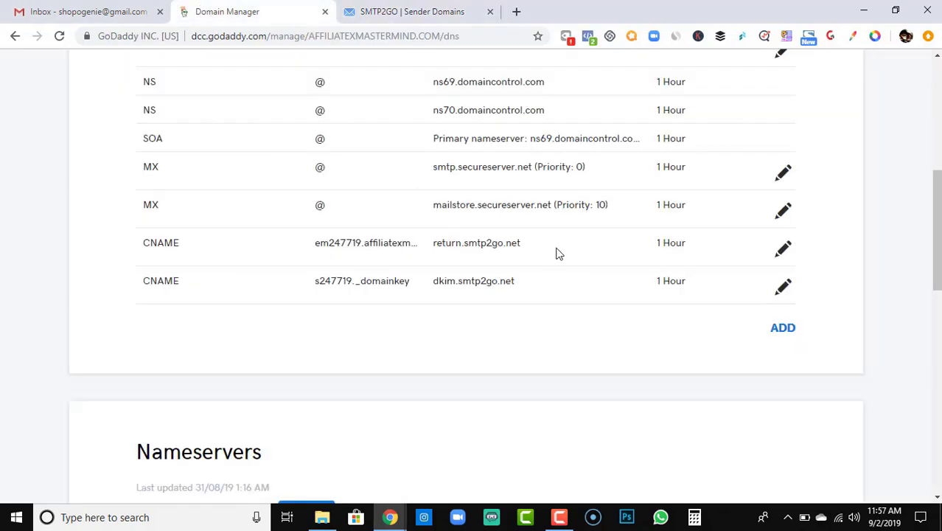
{"action": "left_click", "coordinate": [393, 8]}
{"action": "left_click", "coordinate": [243, 15]}
Step: Replace the domainkey CNAME host with the full domain name, save, and re-verify in SMTP2GO
{"action": "left_click", "coordinate": [783, 289]}
{"action": "double_click", "coordinate": [230, 354]}
{"action": "triple_click", "coordinate": [229, 355]}
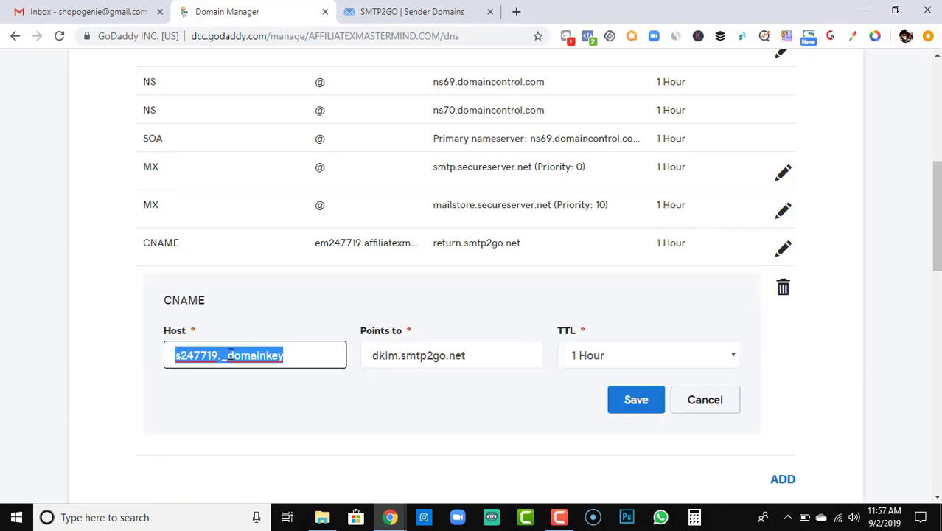
{"action": "key", "text": "ctrl+v"}
{"action": "left_click", "coordinate": [623, 403]}
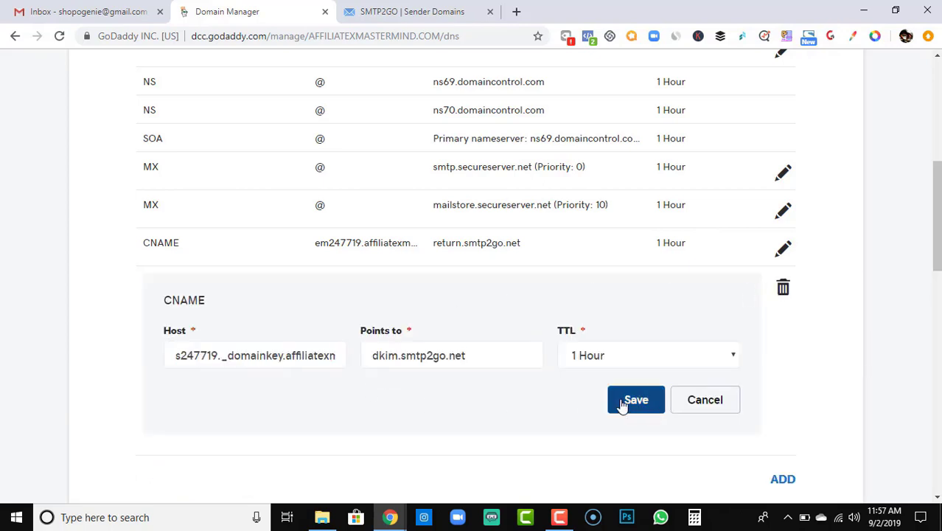
{"action": "left_click", "coordinate": [402, 11]}
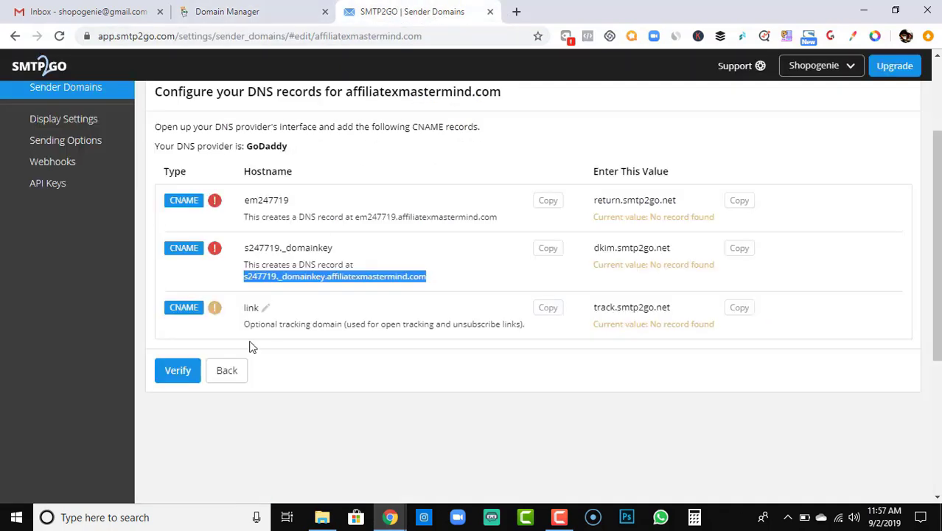
{"action": "left_click", "coordinate": [181, 372]}
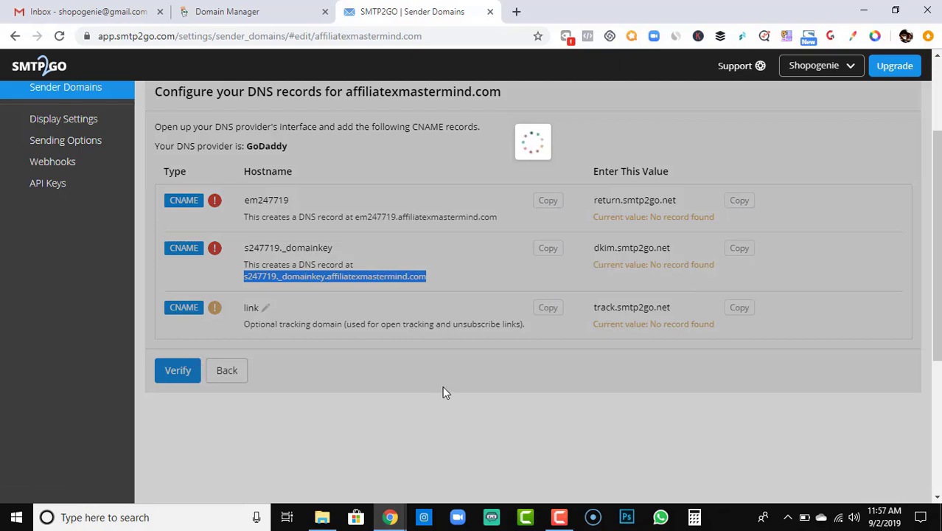
{"action": "scroll", "coordinate": [442, 386], "scroll_direction": "up", "scroll_amount": 1}
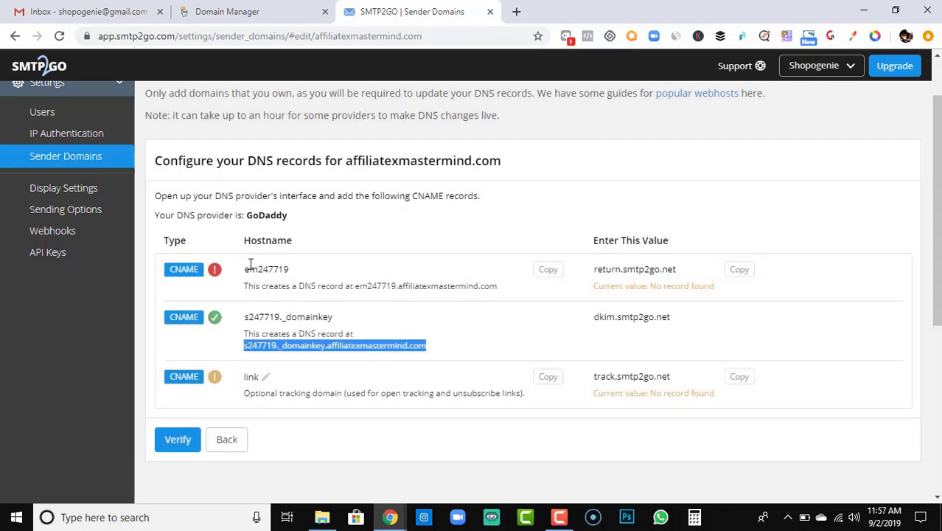
Step: Remove the domain suffix so the em247719 CNAME host reads just em247719, and save
{"action": "double_click", "coordinate": [269, 272]}
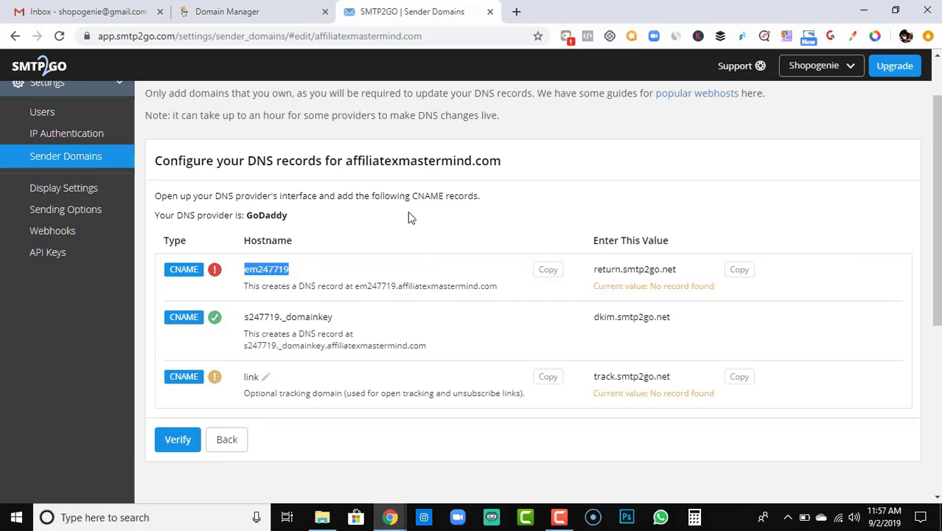
{"action": "left_click", "coordinate": [199, 12]}
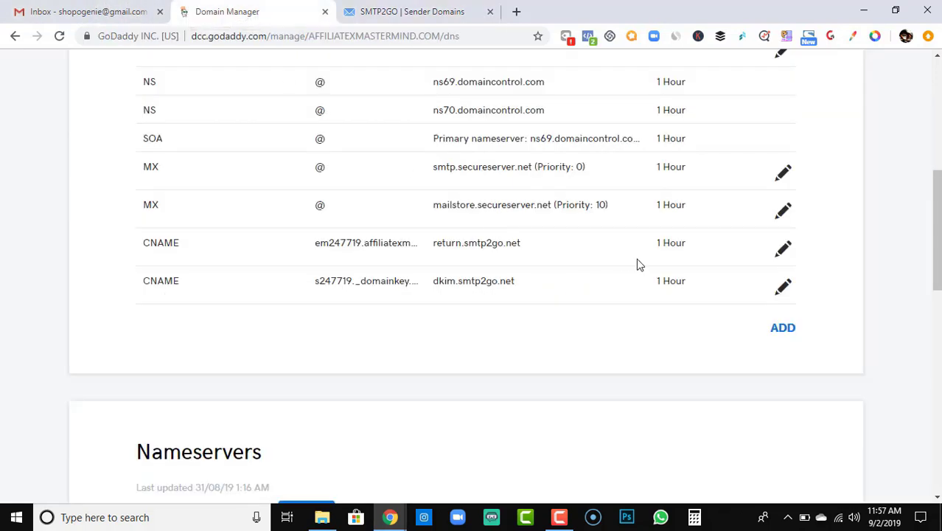
{"action": "left_click", "coordinate": [768, 256]}
{"action": "double_click", "coordinate": [248, 311]}
{"action": "key", "text": "BackSpace"}
{"action": "key", "text": "BackSpace"}
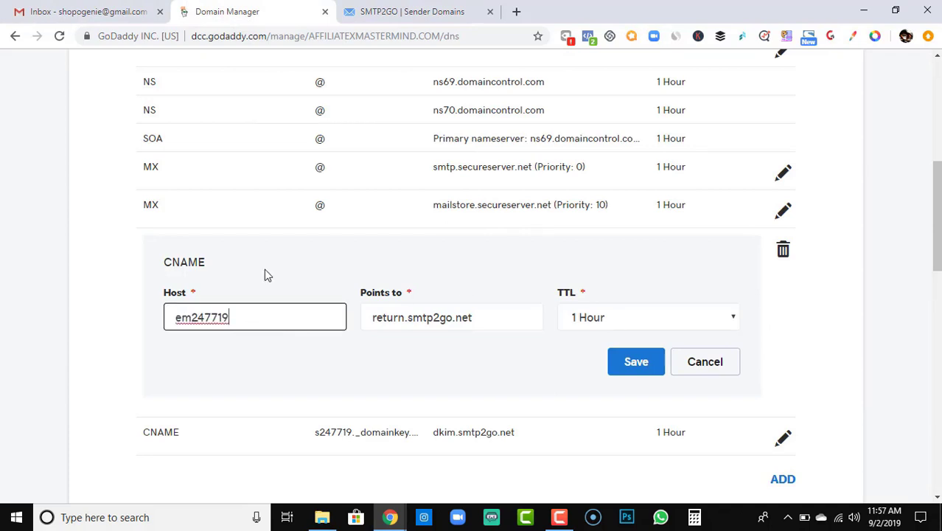
{"action": "left_click", "coordinate": [639, 362]}
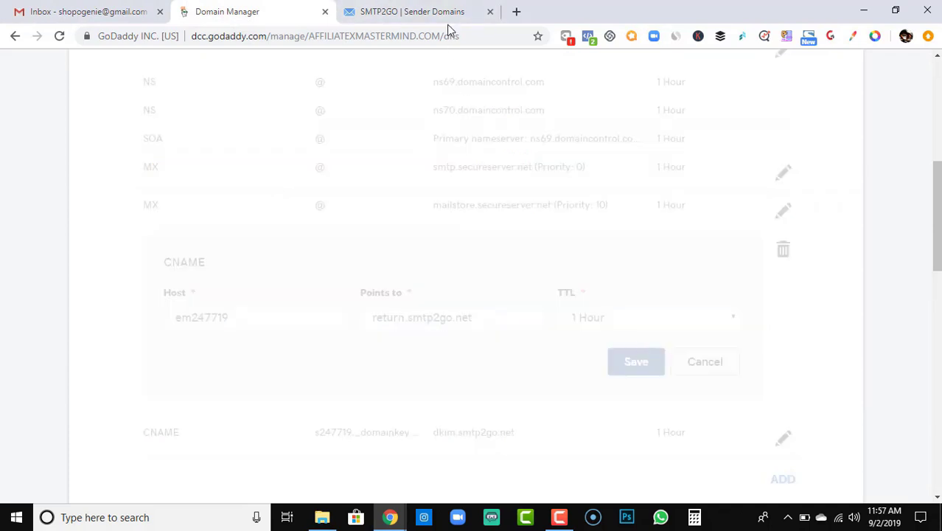
{"action": "left_click", "coordinate": [420, 12]}
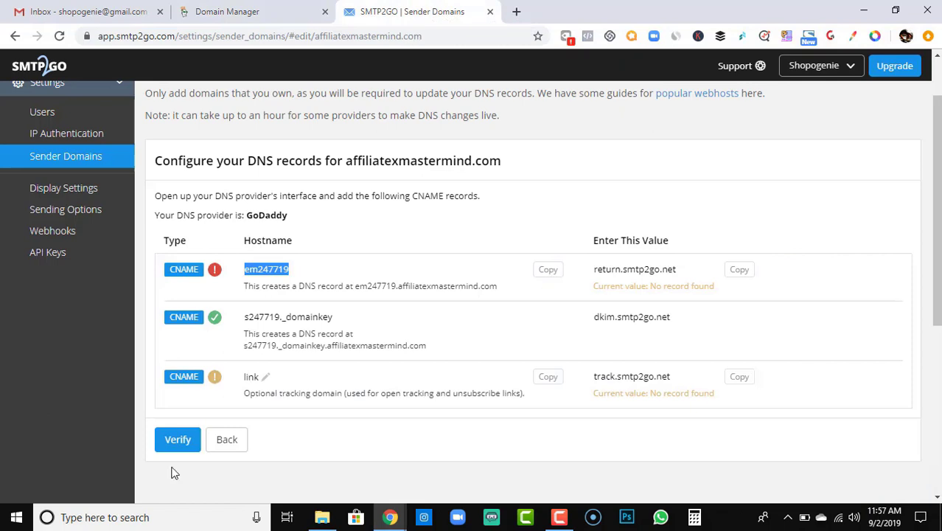
Step: Recheck SMTP2GO's records, which now report both em247719 and domainkey as not found
{"action": "left_click", "coordinate": [177, 442]}
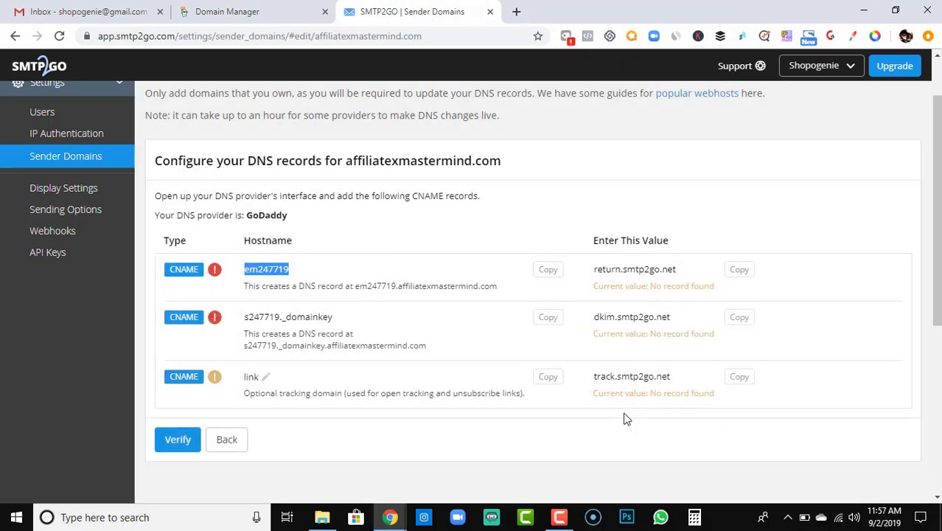
{"action": "left_click", "coordinate": [376, 301]}
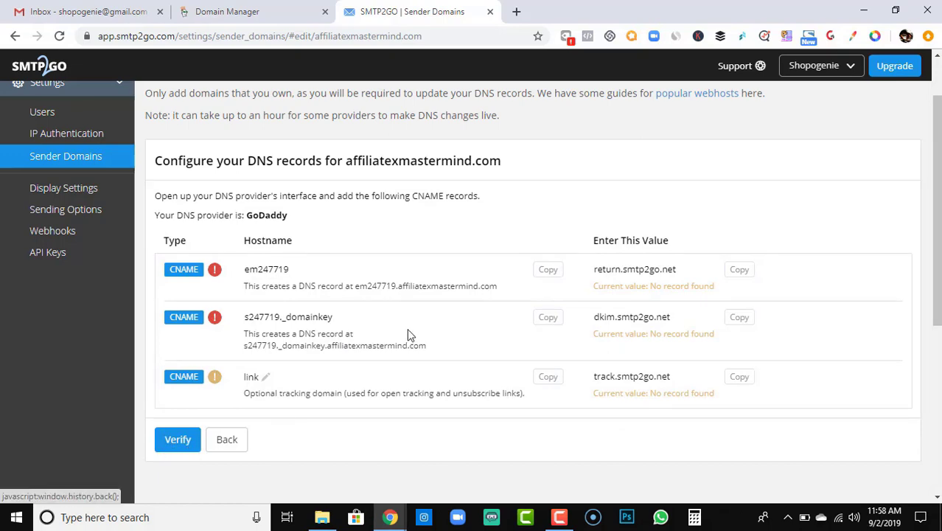
{"action": "left_click_drag", "start_coordinate": [499, 286], "coordinate": [467, 286]}
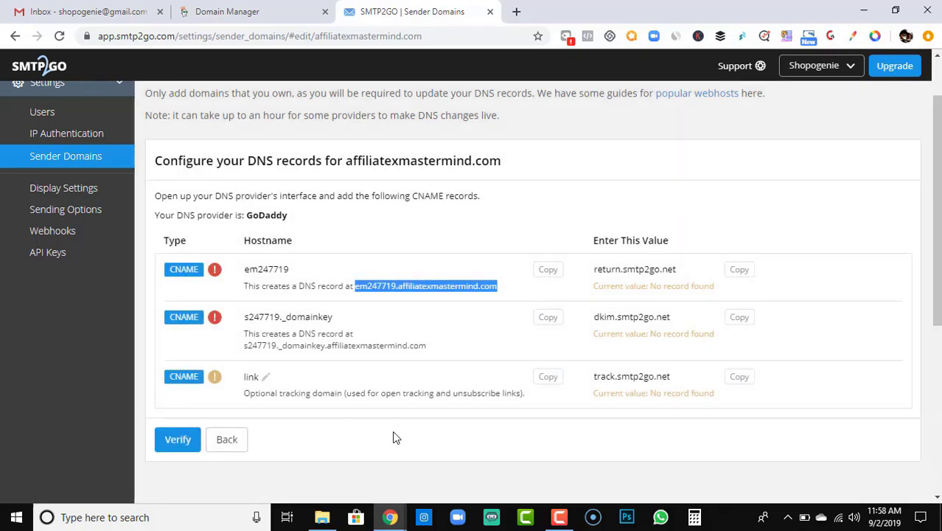
{"action": "left_click", "coordinate": [393, 436]}
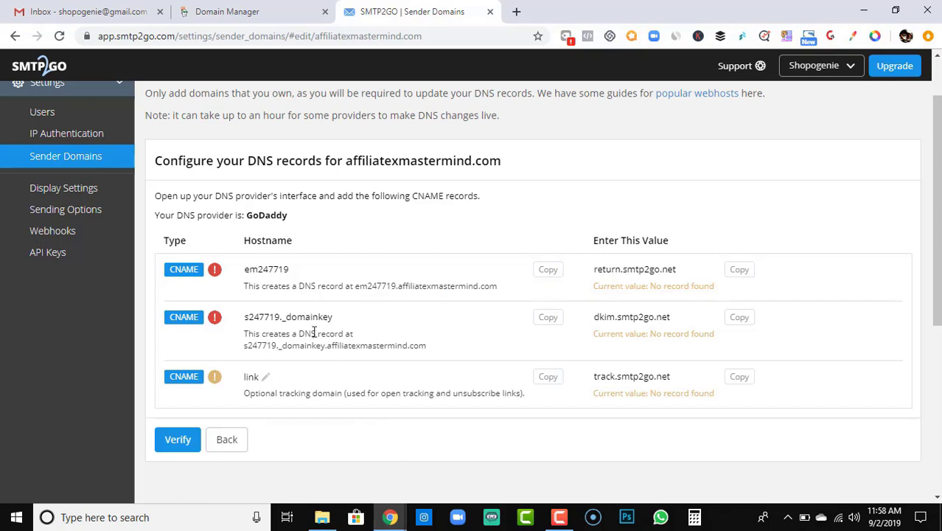
{"action": "scroll", "coordinate": [298, 335], "scroll_direction": "down", "scroll_amount": 1}
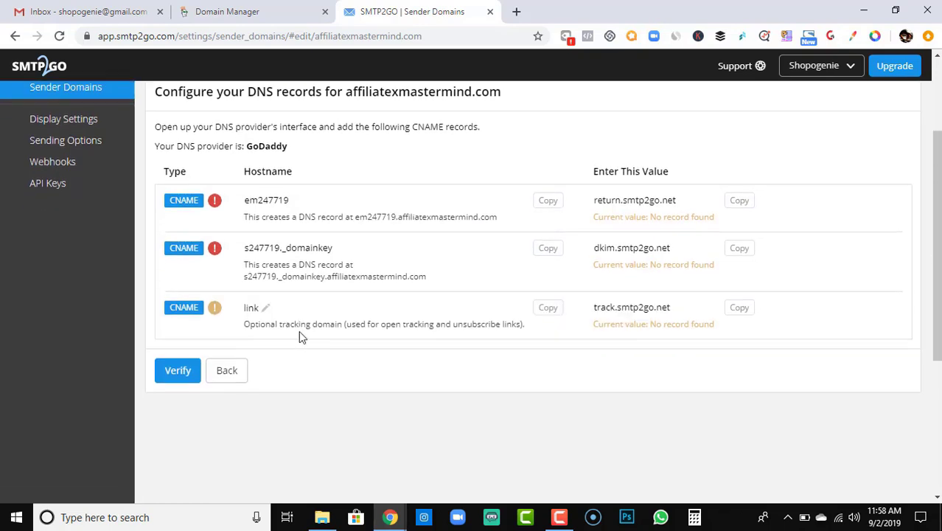
Step: Copy the full s247719._domainkey record address from SMTP2GO
{"action": "triple_click", "coordinate": [278, 247]}
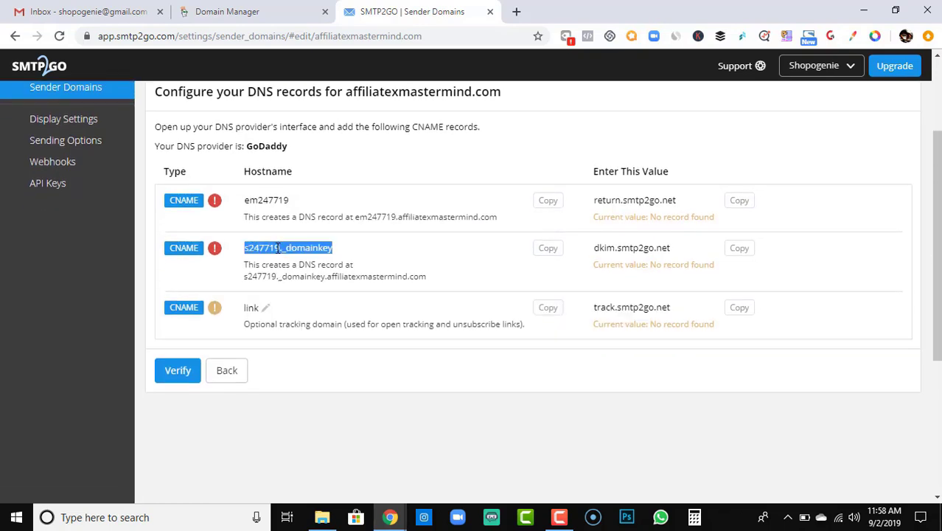
{"action": "left_click", "coordinate": [246, 9]}
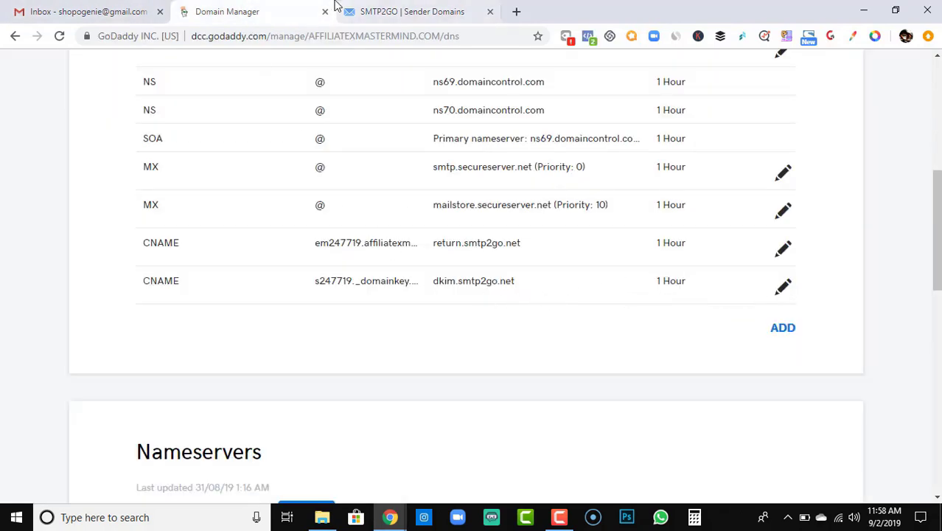
{"action": "left_click", "coordinate": [379, 7]}
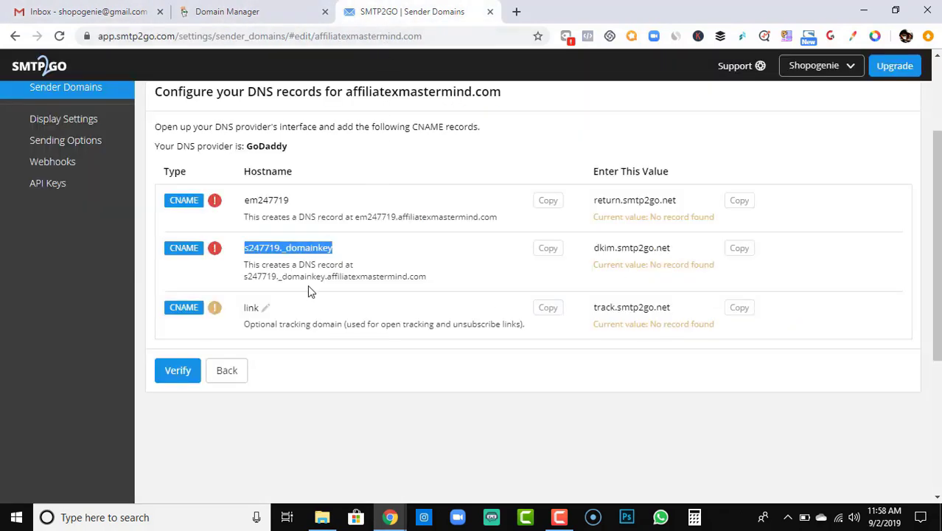
{"action": "left_click_drag", "start_coordinate": [309, 276], "coordinate": [243, 274]}
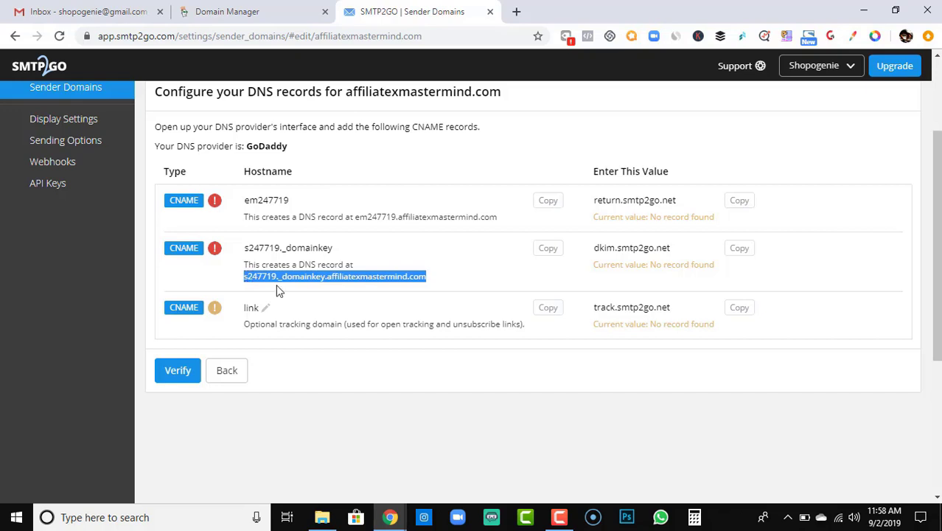
Step: Set the DKIM CNAME host to the full domainkey hostname, save, and re-verify in SMTP2GO
{"action": "left_click", "coordinate": [228, 10]}
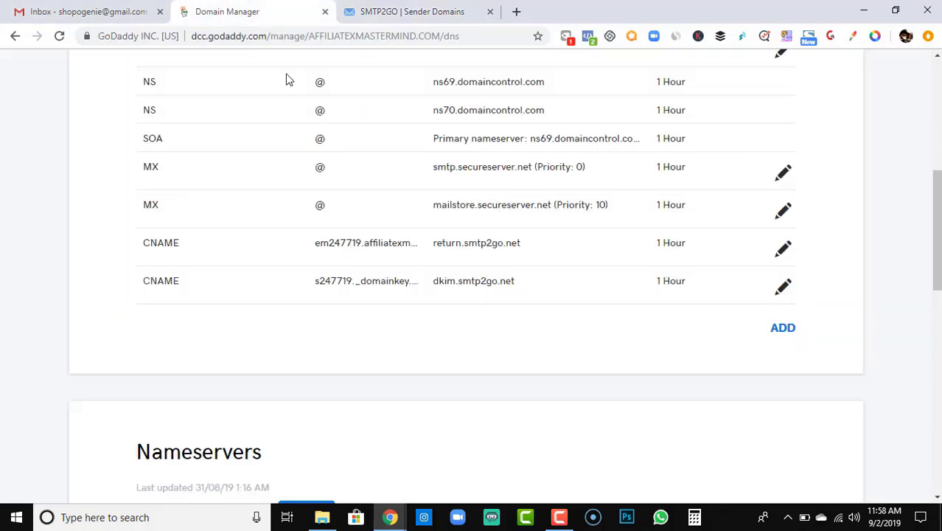
{"action": "left_click", "coordinate": [782, 288]}
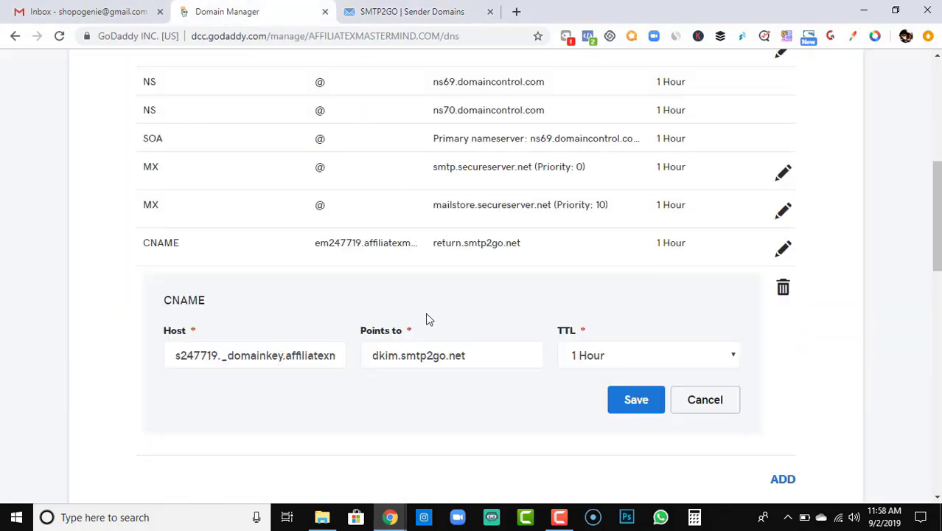
{"action": "triple_click", "coordinate": [280, 356]}
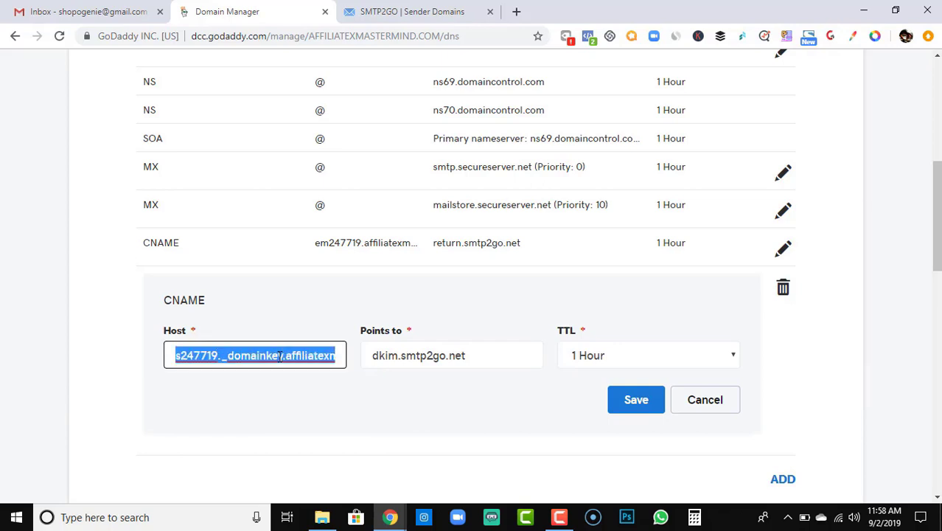
{"action": "key", "text": "ctrl+v"}
{"action": "left_click", "coordinate": [627, 404]}
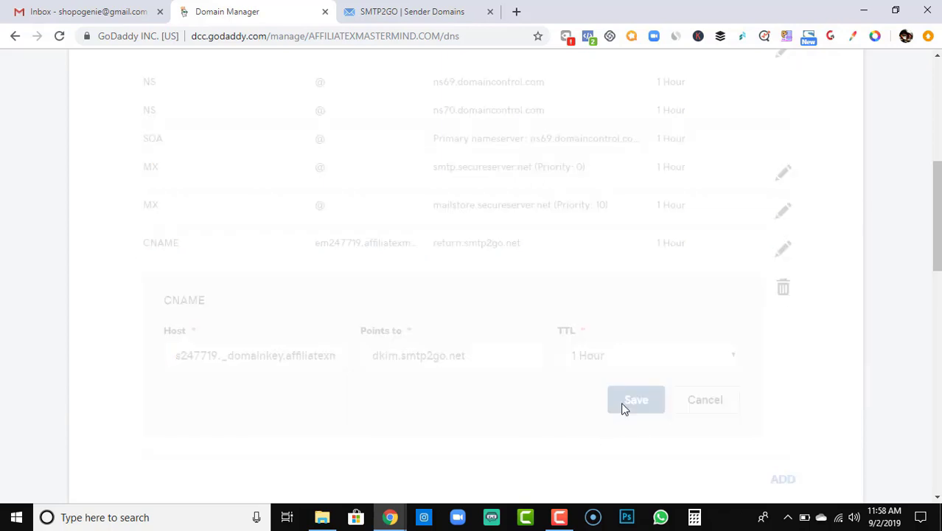
{"action": "left_click", "coordinate": [409, 11]}
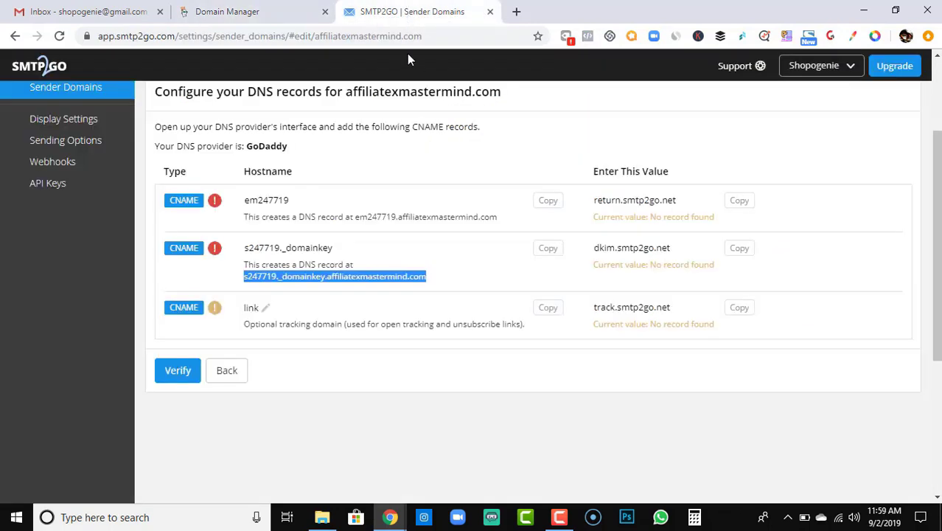
{"action": "left_click", "coordinate": [177, 368]}
Step: Change the DKIM CNAME host to the short s247719._domainkey and save it
{"action": "left_click", "coordinate": [548, 249]}
{"action": "left_click", "coordinate": [263, 8]}
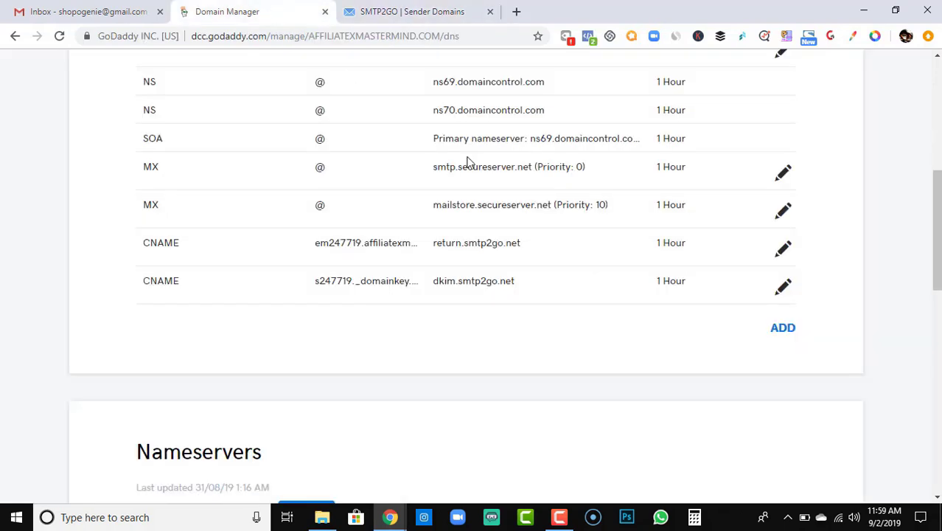
{"action": "left_click", "coordinate": [782, 287]}
{"action": "triple_click", "coordinate": [247, 361]}
{"action": "key", "text": "ctrl+v"}
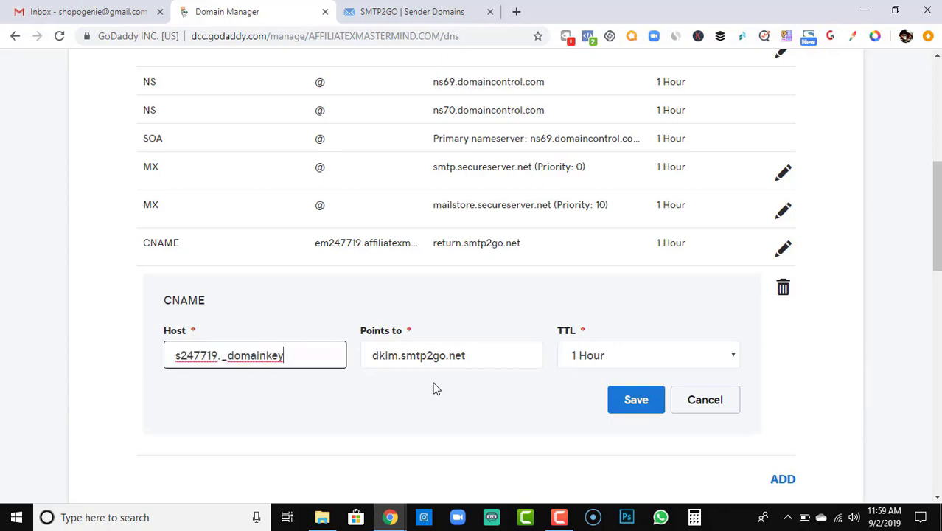
{"action": "left_click", "coordinate": [618, 406]}
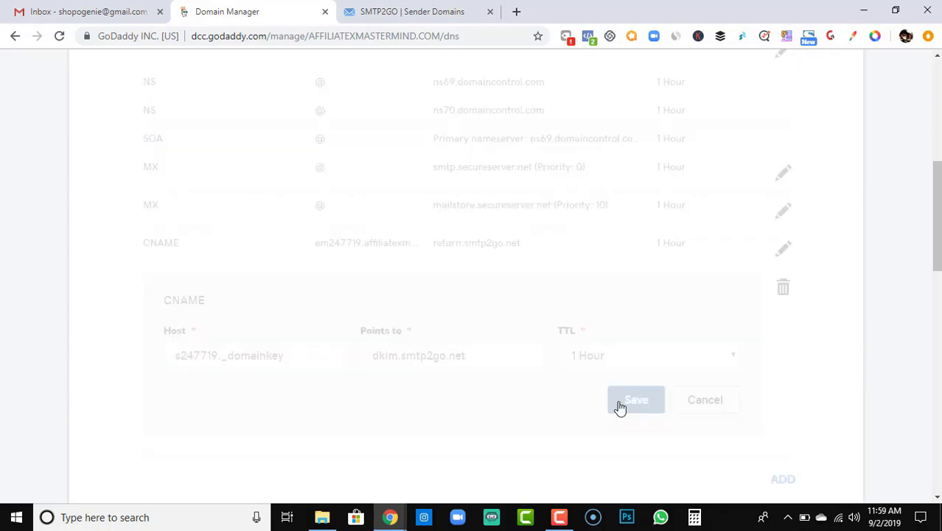
{"action": "left_click", "coordinate": [410, 12]}
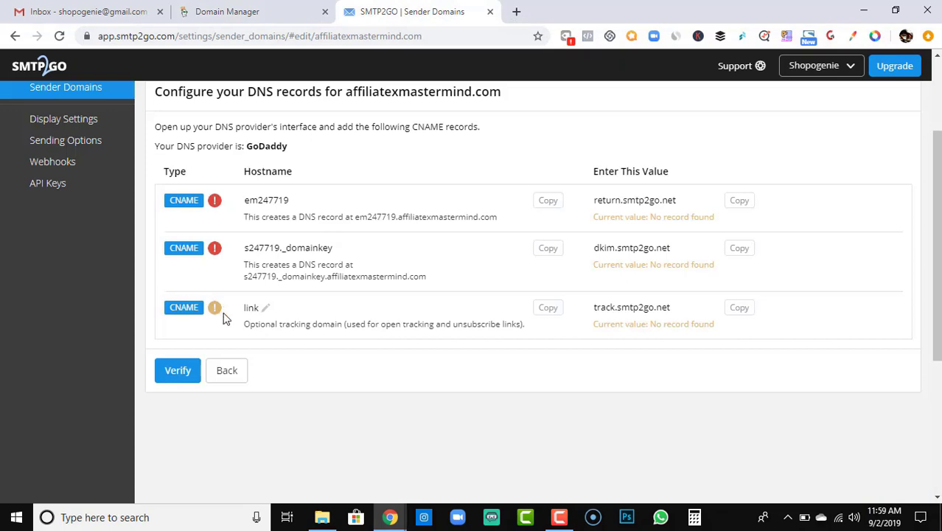
Step: Rerun DNS verification so affiliatexmastermind.com shows as Verified in SMTP2GO
{"action": "left_click", "coordinate": [176, 368]}
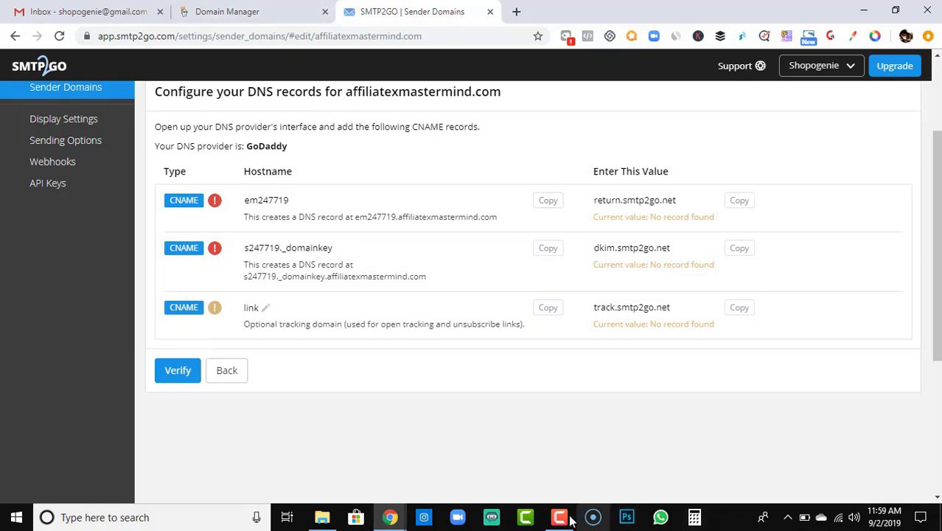
{"action": "mouse_move", "coordinate": [565, 521]}
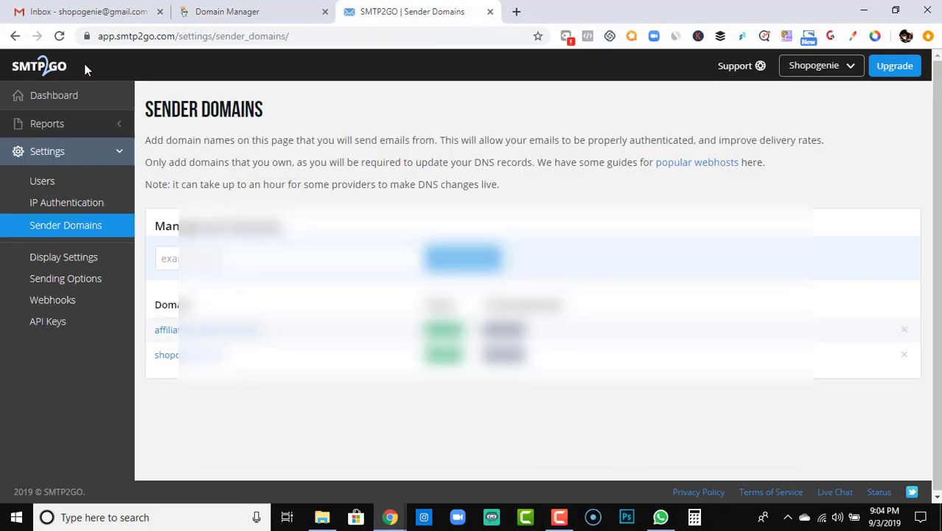
Step: Start a new Gmail message sent from the Affiliatex Mastermind support address
{"action": "left_click", "coordinate": [94, 6]}
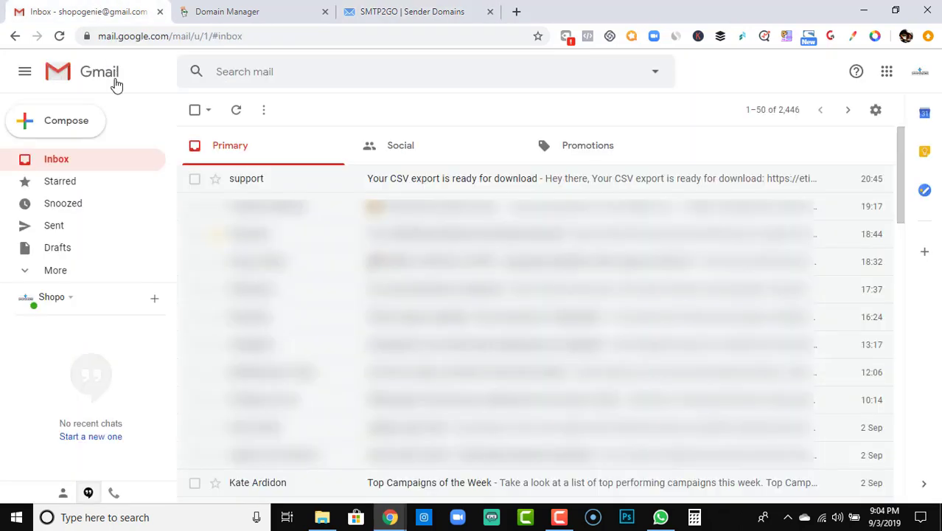
{"action": "left_click", "coordinate": [66, 121]}
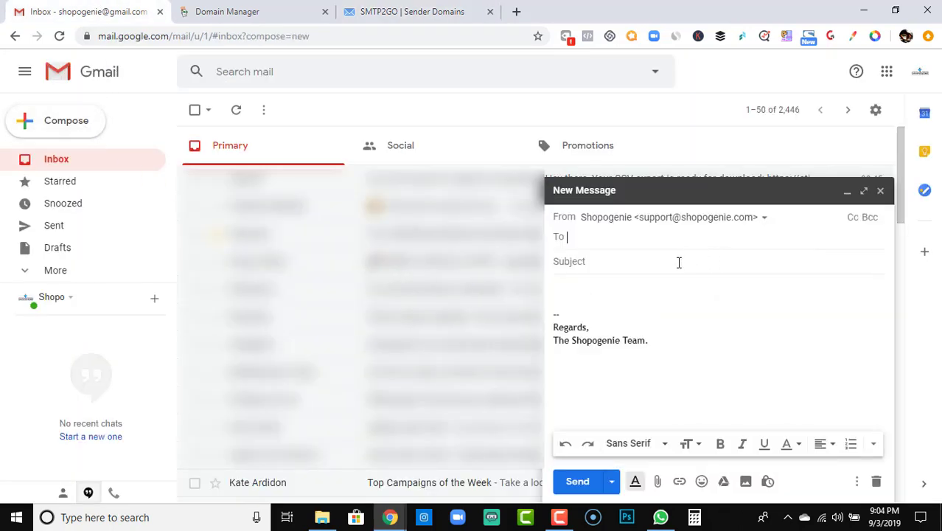
{"action": "left_click", "coordinate": [661, 218]}
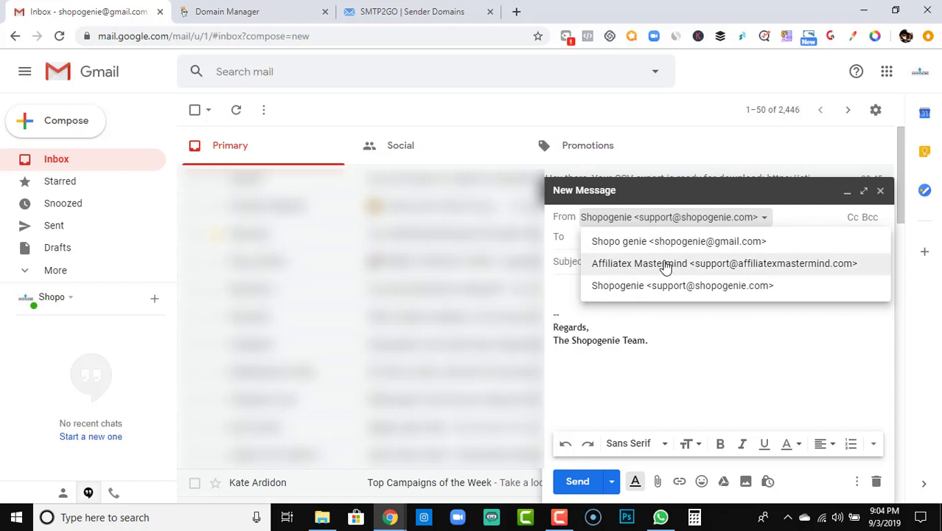
{"action": "left_click", "coordinate": [659, 261]}
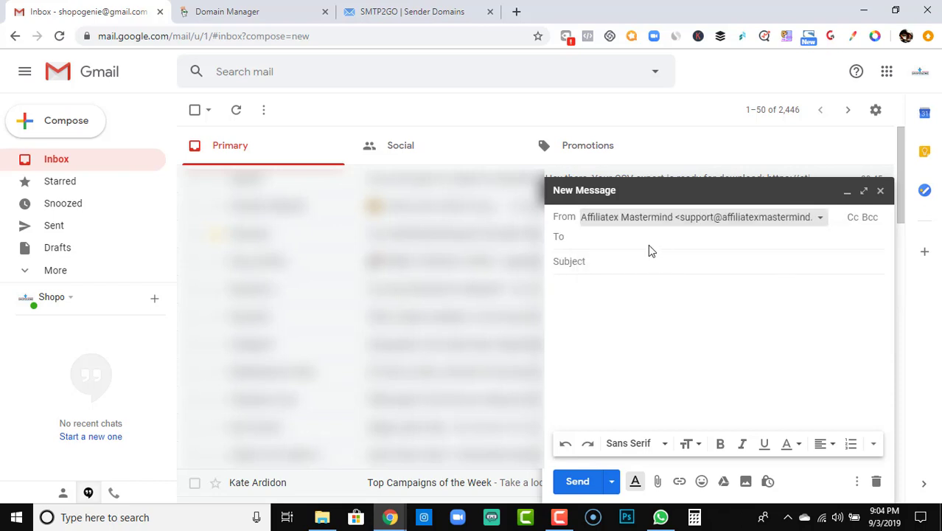
Step: Address it to the suggested recipient with subject 'test' and body 'hi', and send it
{"action": "left_click", "coordinate": [647, 240]}
{"action": "type", "text": "ah"}
{"action": "key", "text": "Return"}
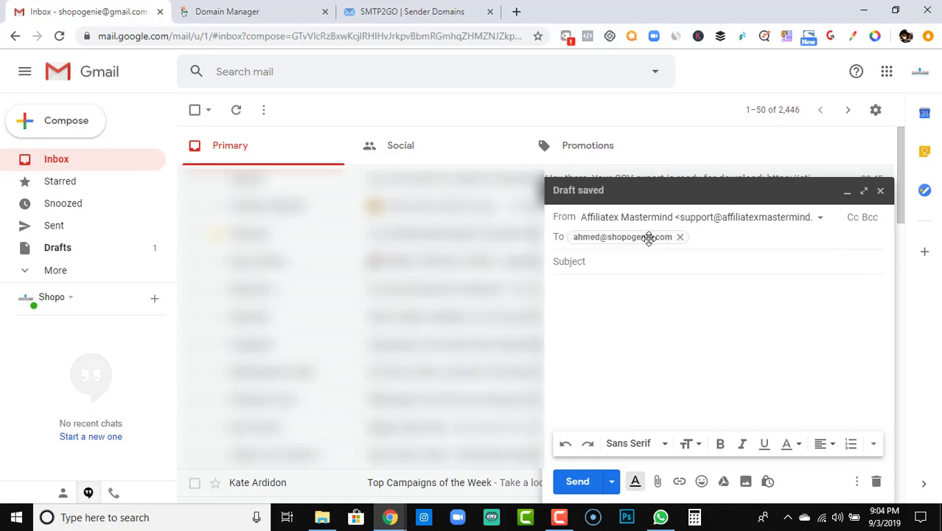
{"action": "mouse_move", "coordinate": [649, 237]}
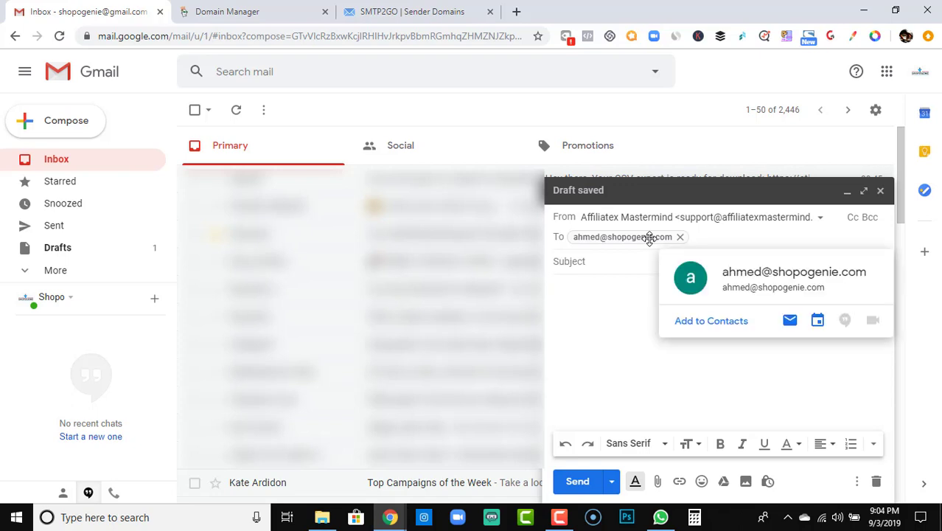
{"action": "left_click", "coordinate": [612, 258]}
{"action": "type", "text": "test"}
{"action": "key", "text": "Tab"}
{"action": "type", "text": "hi"}
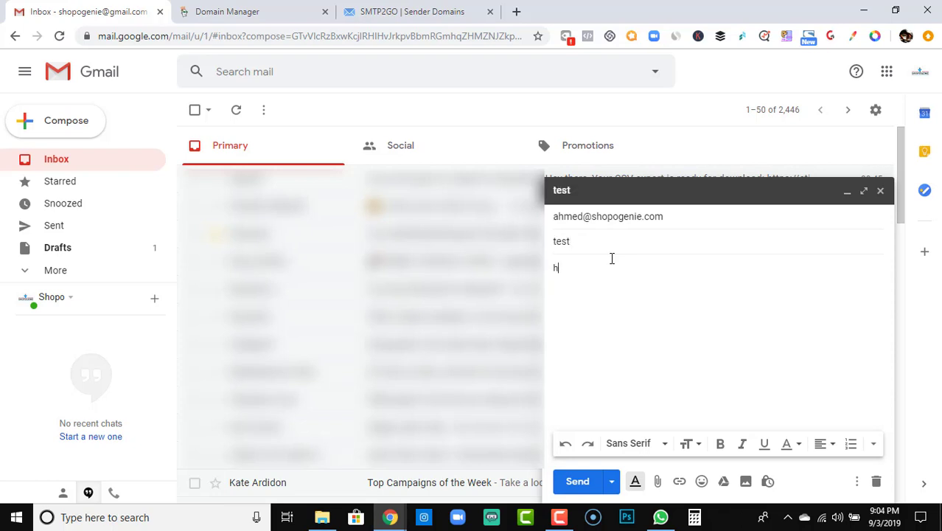
{"action": "left_click", "coordinate": [580, 481]}
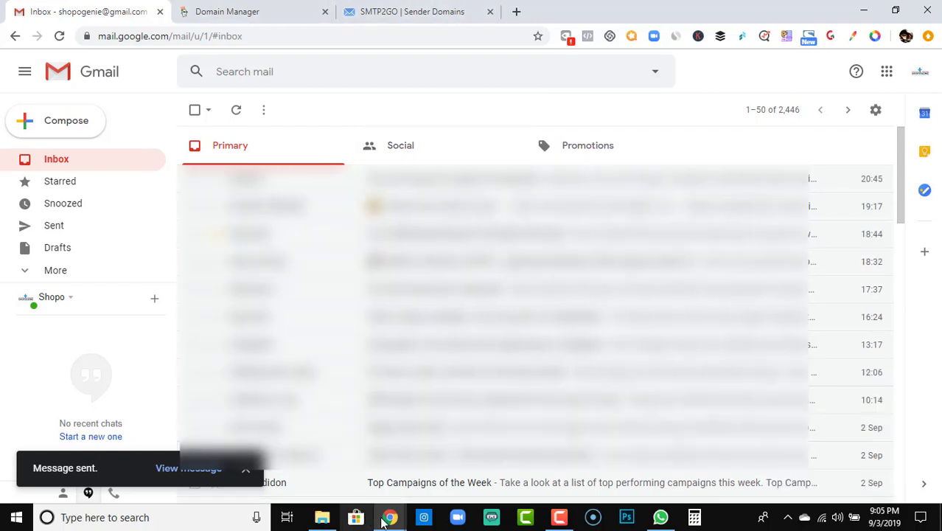
Step: Refresh the recipient's inbox, open the 'test' email from Affiliatex Mastermind, and check its sender details
{"action": "mouse_move", "coordinate": [390, 517]}
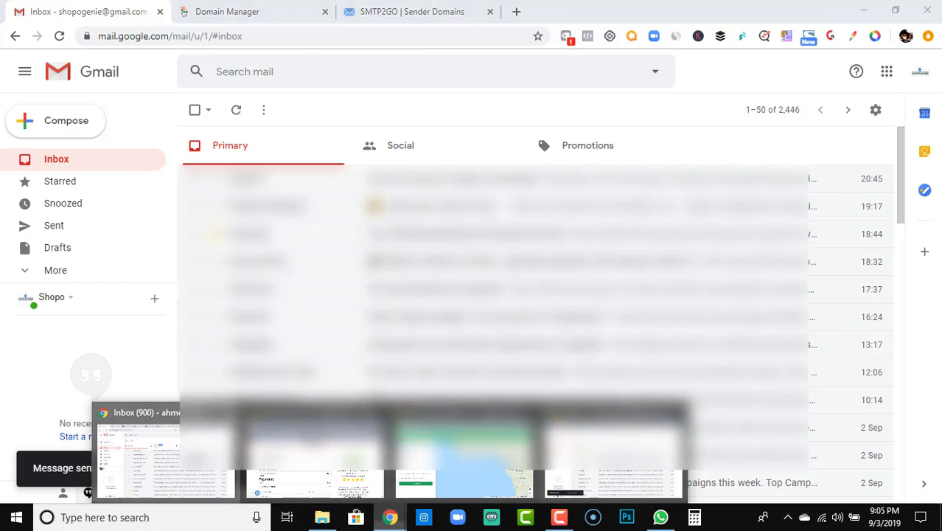
{"action": "left_click", "coordinate": [162, 457]}
{"action": "left_click", "coordinate": [237, 108]}
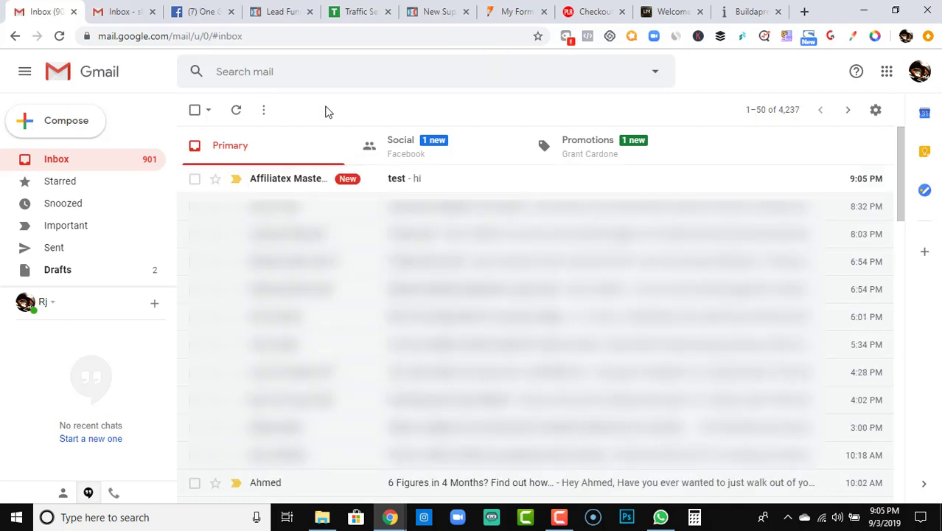
{"action": "left_click", "coordinate": [318, 185]}
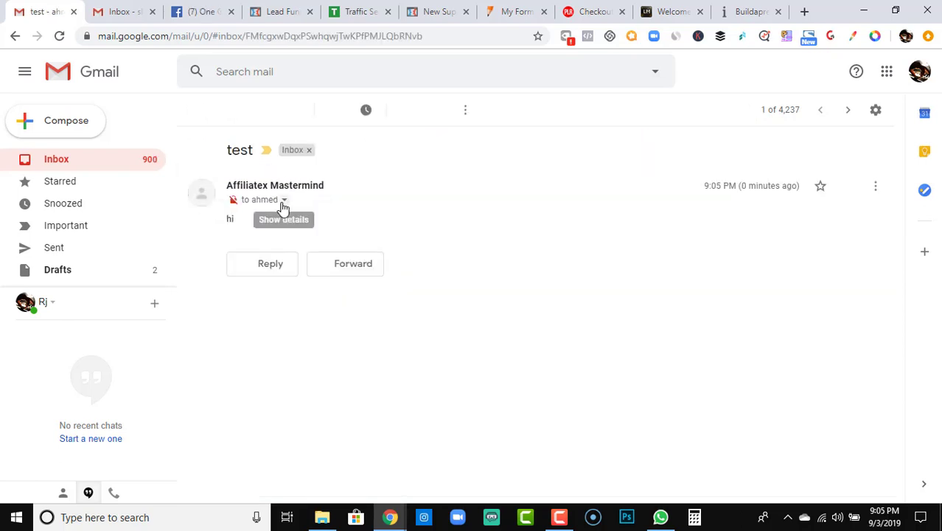
{"action": "left_click", "coordinate": [283, 201]}
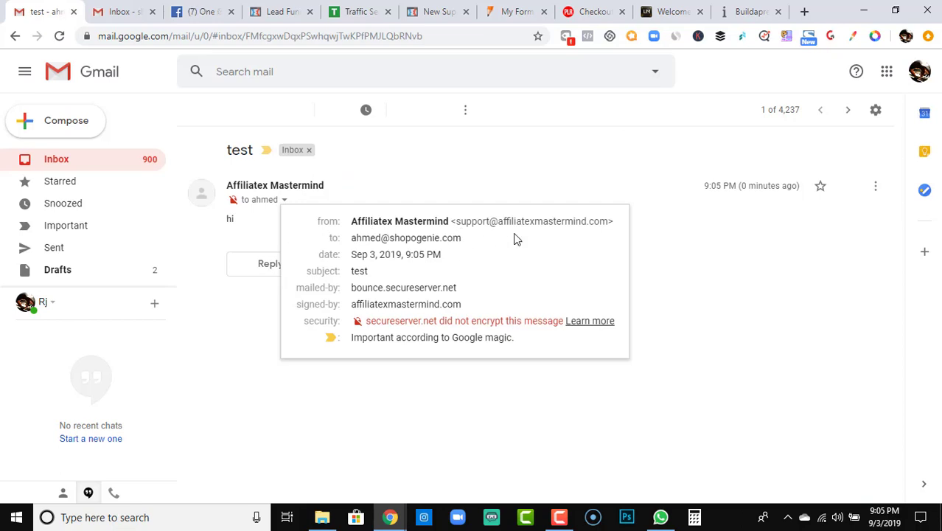
{"action": "left_click", "coordinate": [336, 193]}
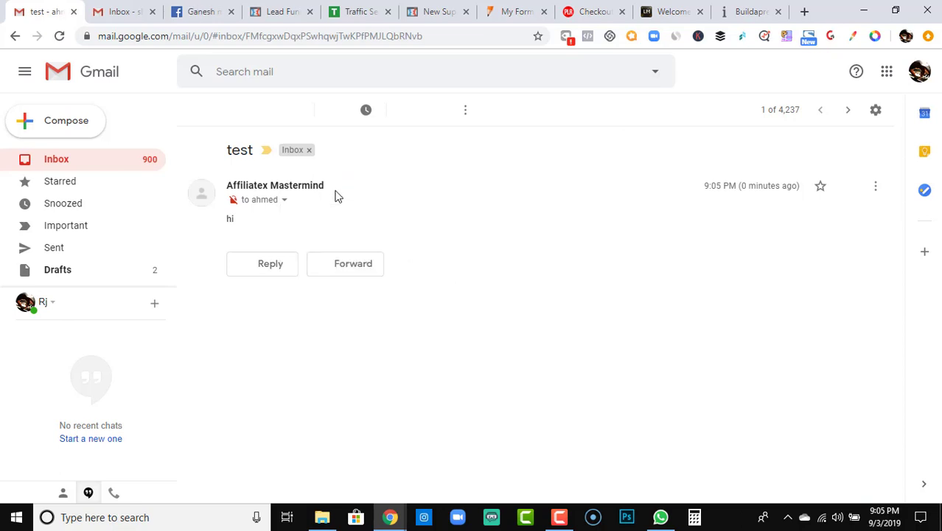